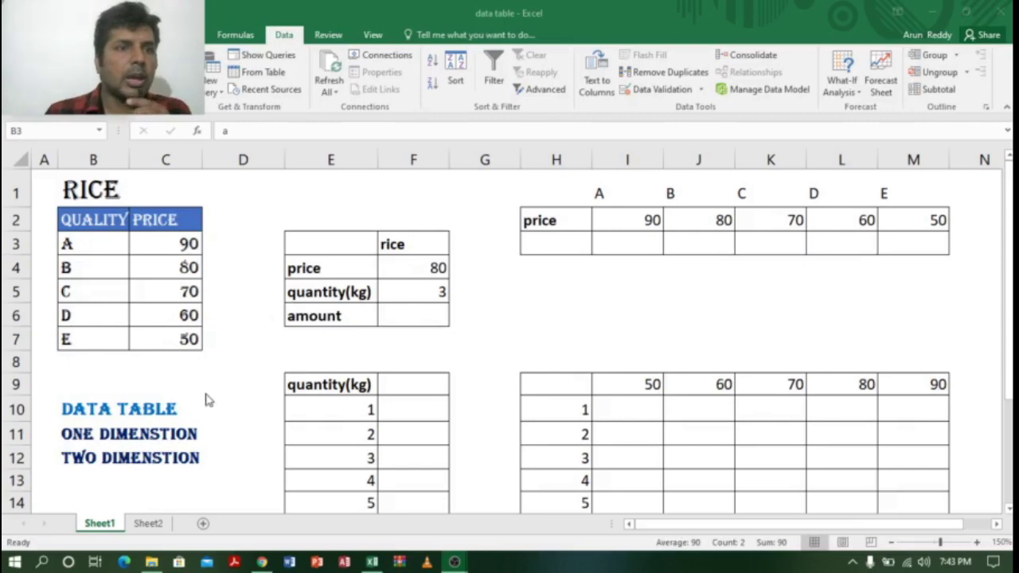
Review the topic headings for the data table and its one- and two-dimension types in B10:C12
key(alt+Tab)
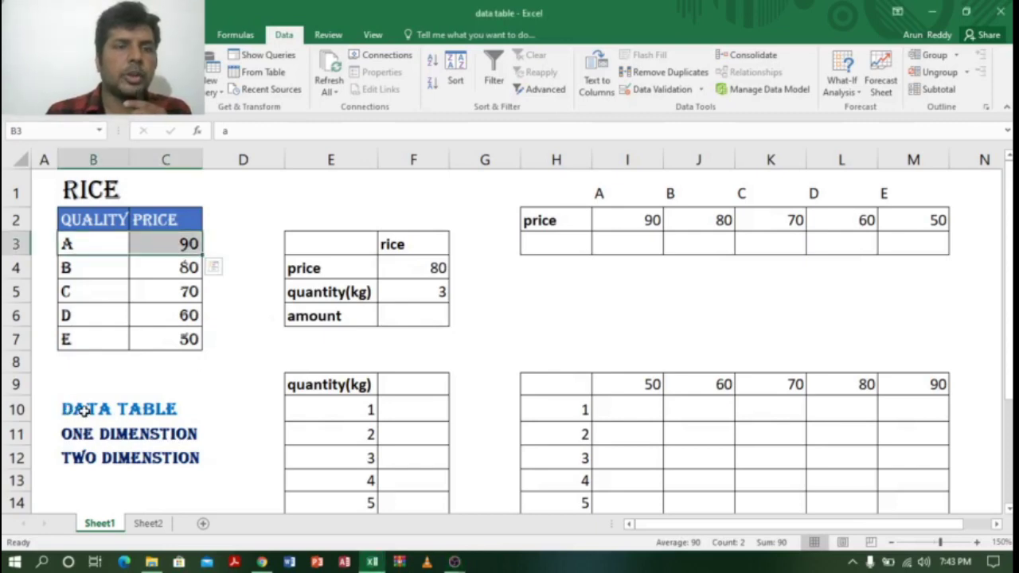
drag(76, 409, 169, 409)
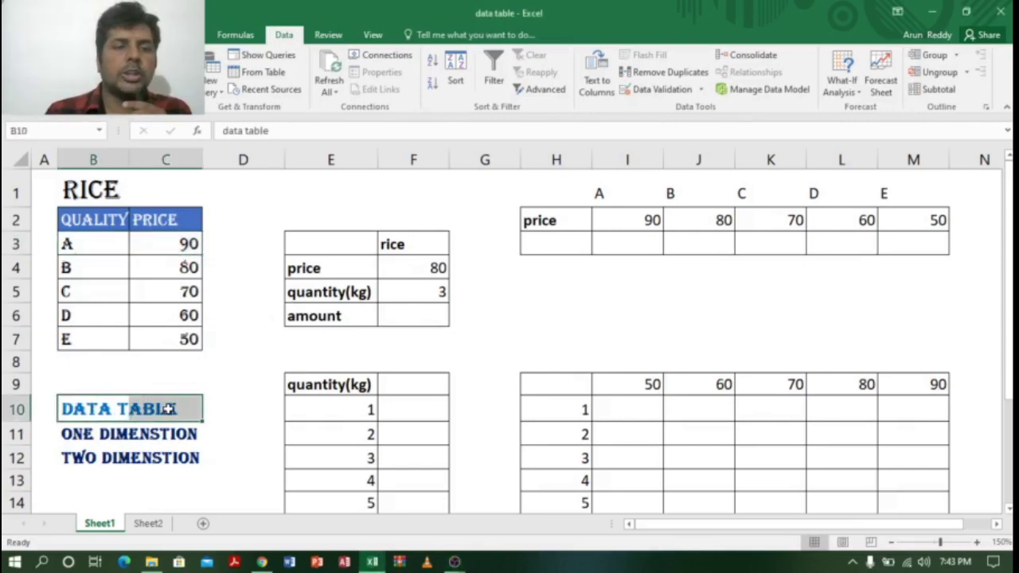
click(236, 426)
drag(76, 437, 182, 434)
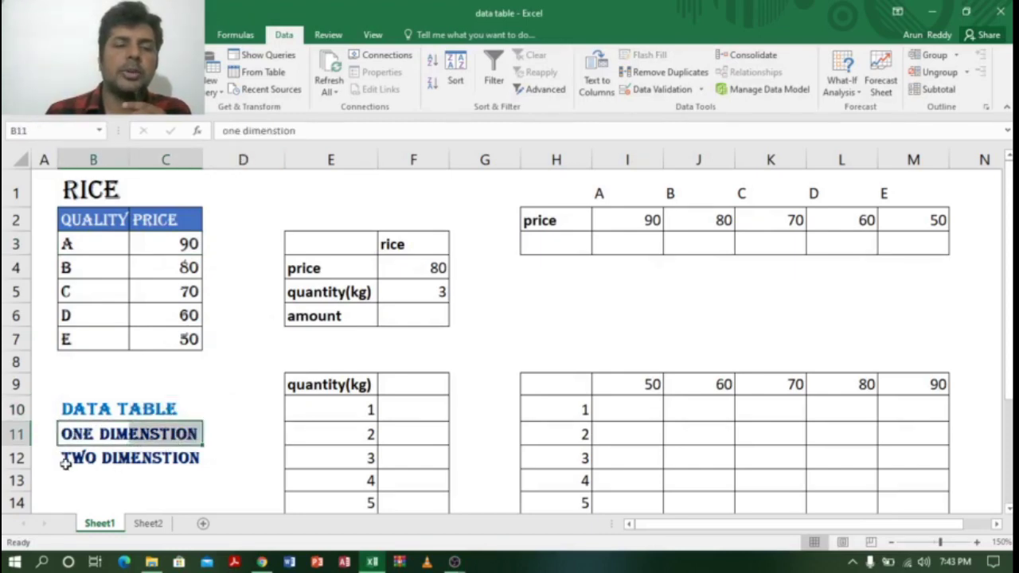
drag(69, 459, 196, 460)
click(224, 402)
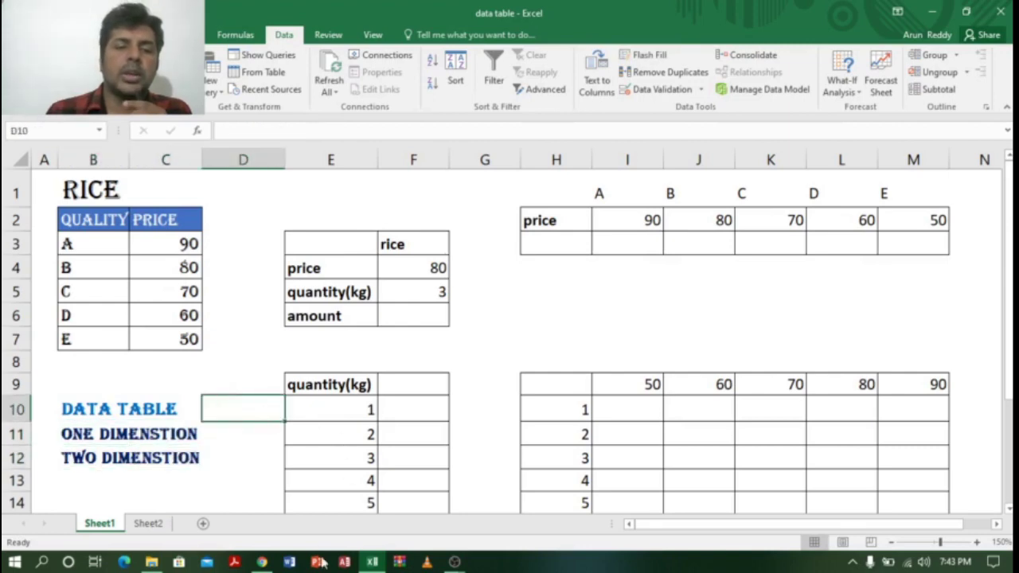
Switch to Chrome to view the YouTube channel's playlists and return to the Excel workbook
click(262, 562)
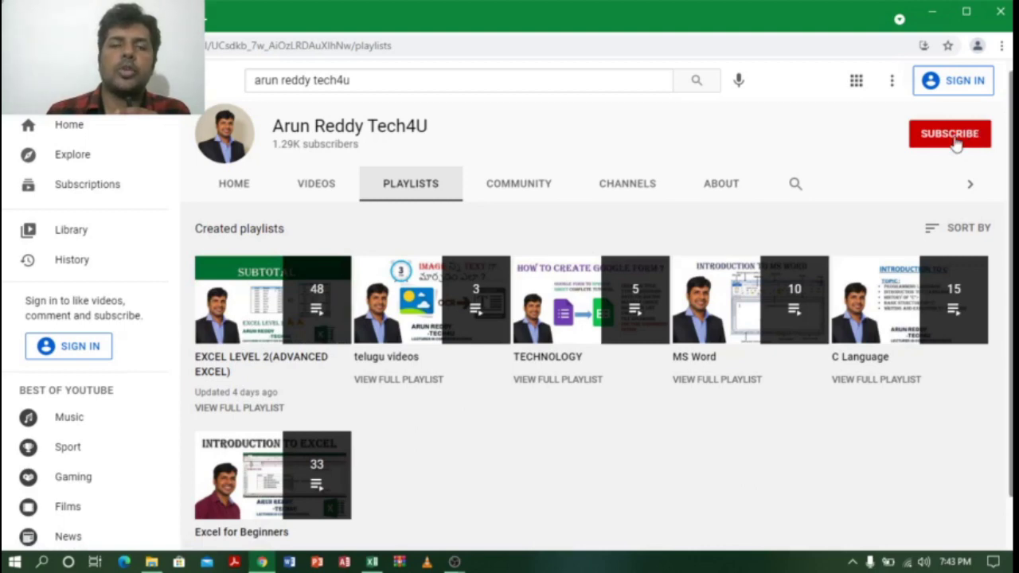
click(932, 11)
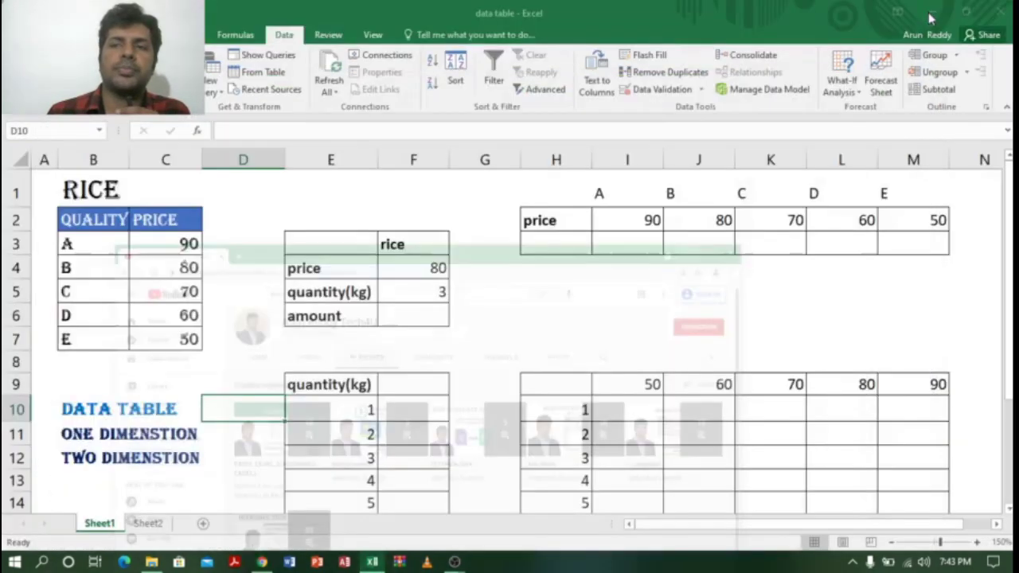
Examine the rice table's quality and price columns, going through grades A to E with their prices
click(379, 352)
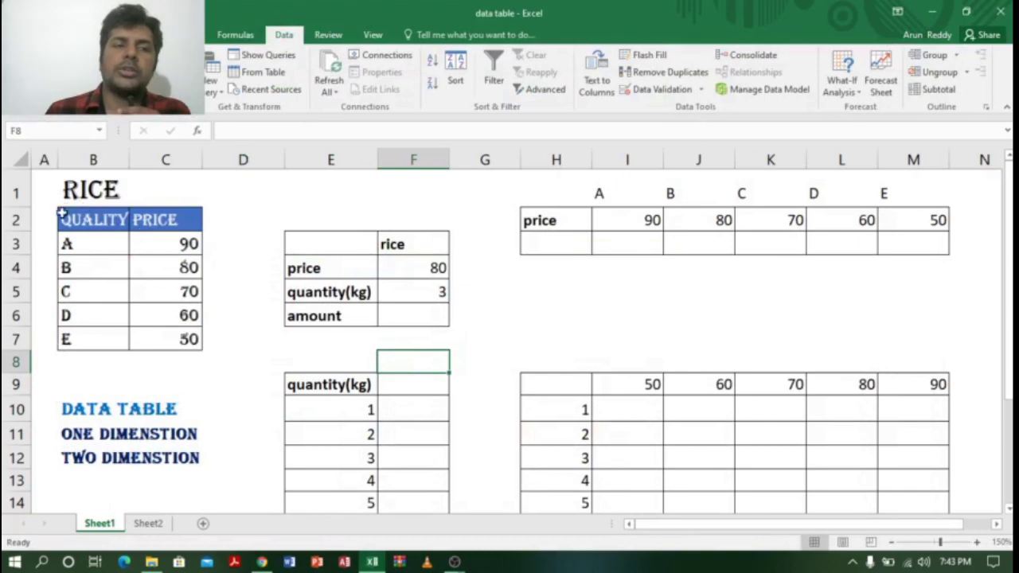
drag(70, 220, 166, 340)
click(249, 217)
click(89, 158)
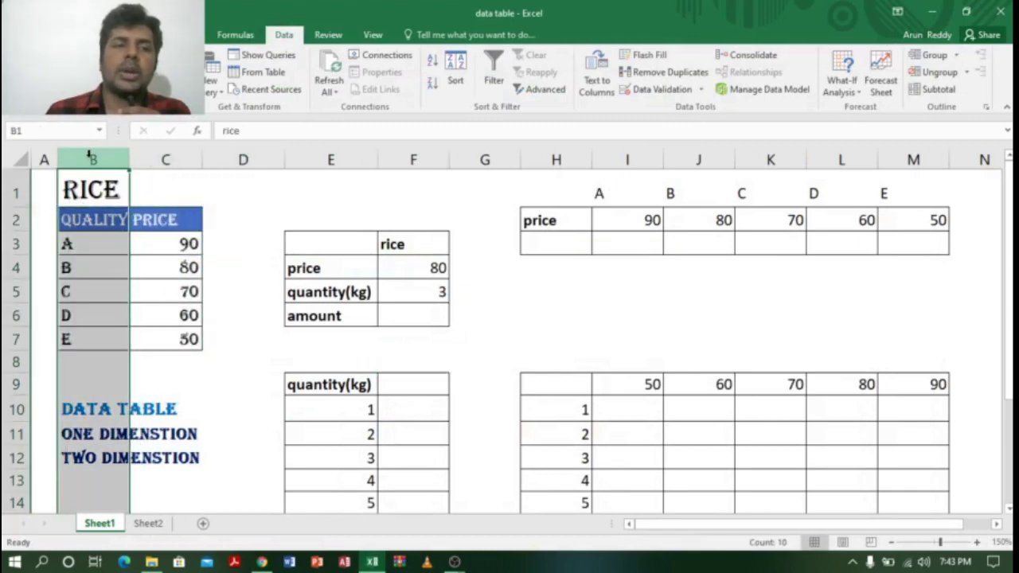
click(172, 156)
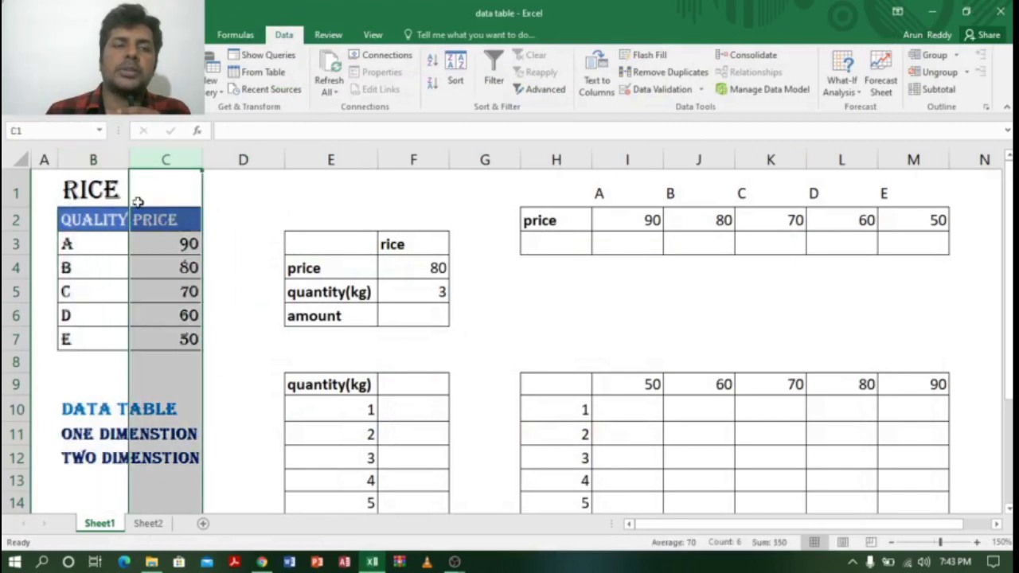
click(95, 244)
click(184, 244)
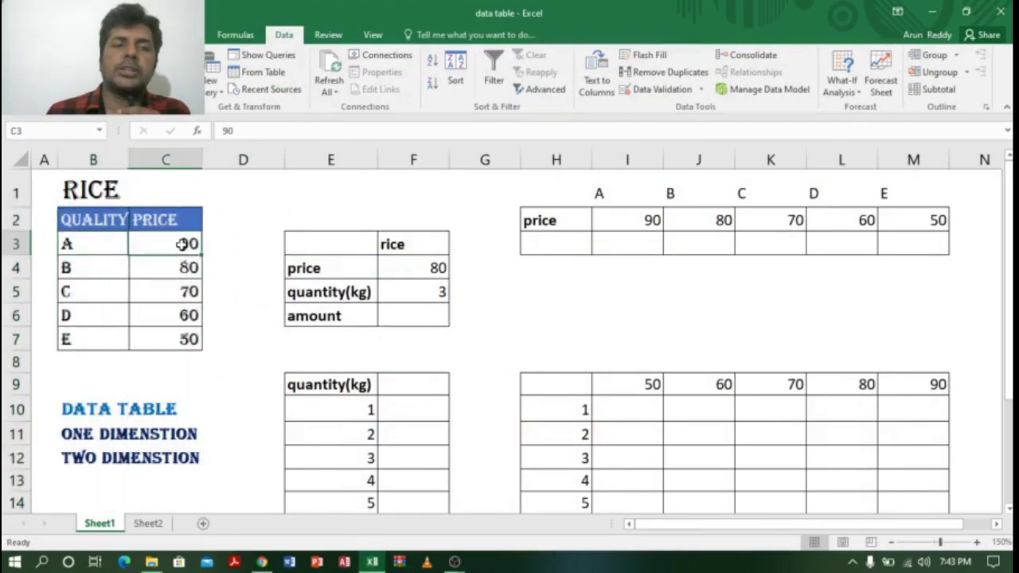
click(92, 269)
click(188, 268)
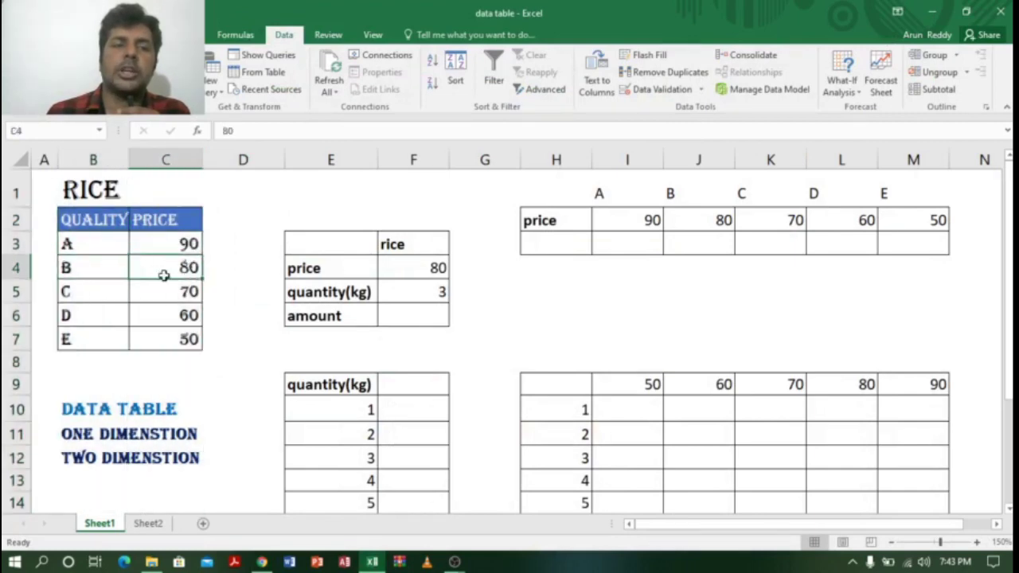
click(89, 294)
click(183, 295)
click(92, 318)
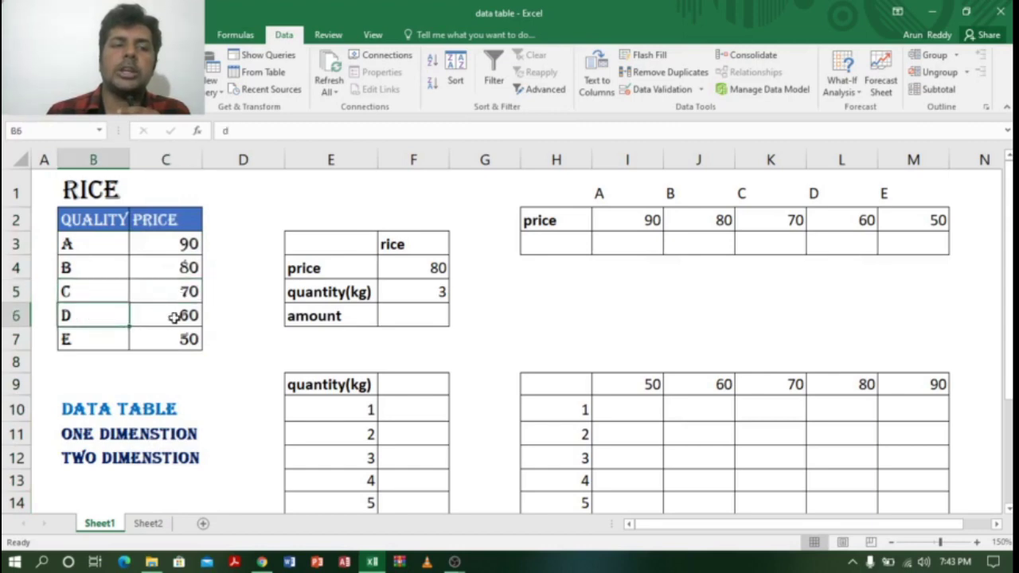
click(174, 318)
click(92, 337)
click(177, 339)
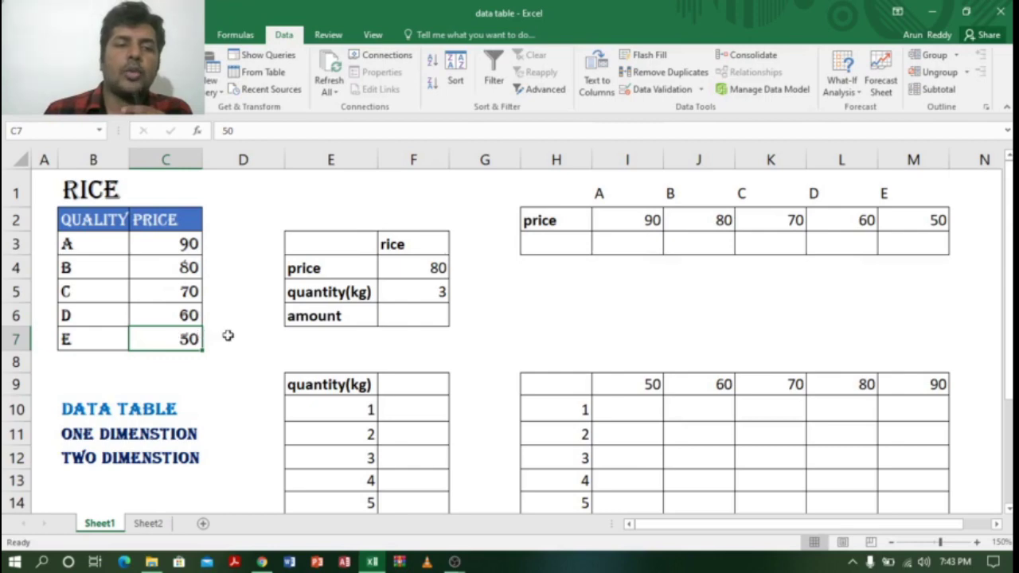
Calculate the rice amount in F6 by multiplying price by quantity with the formula =F4*F5
click(435, 292)
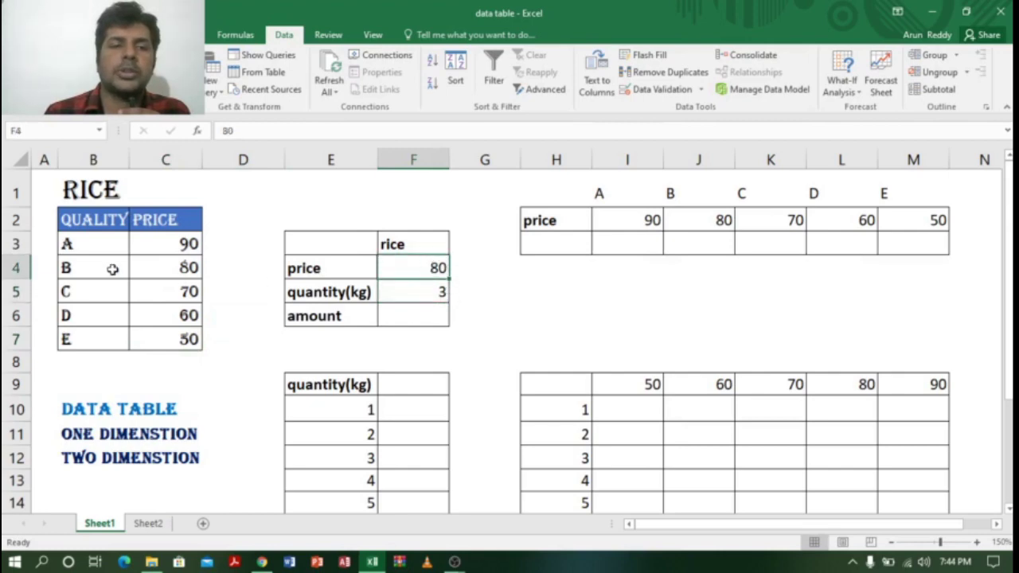
drag(75, 268, 189, 269)
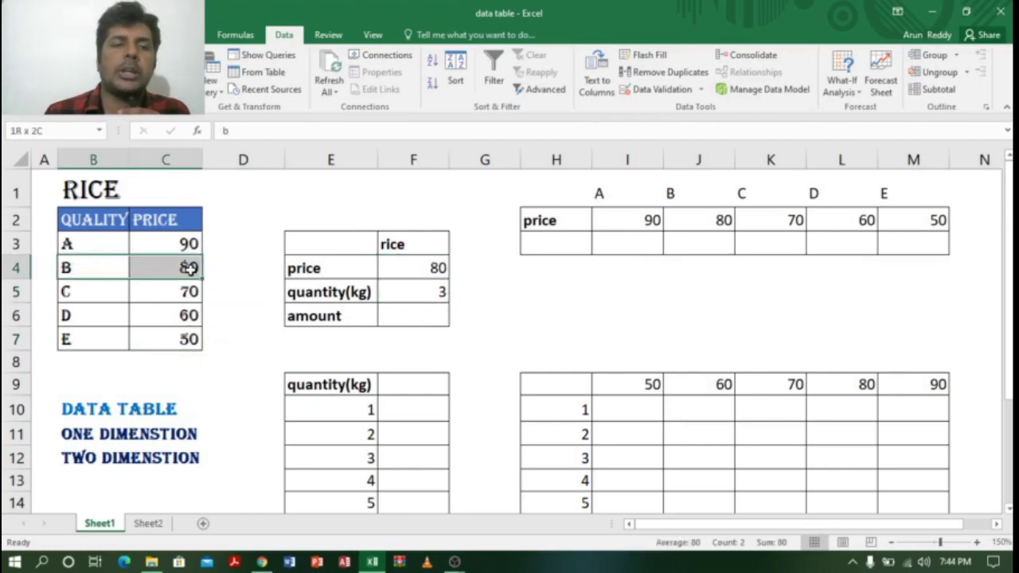
click(418, 269)
click(423, 294)
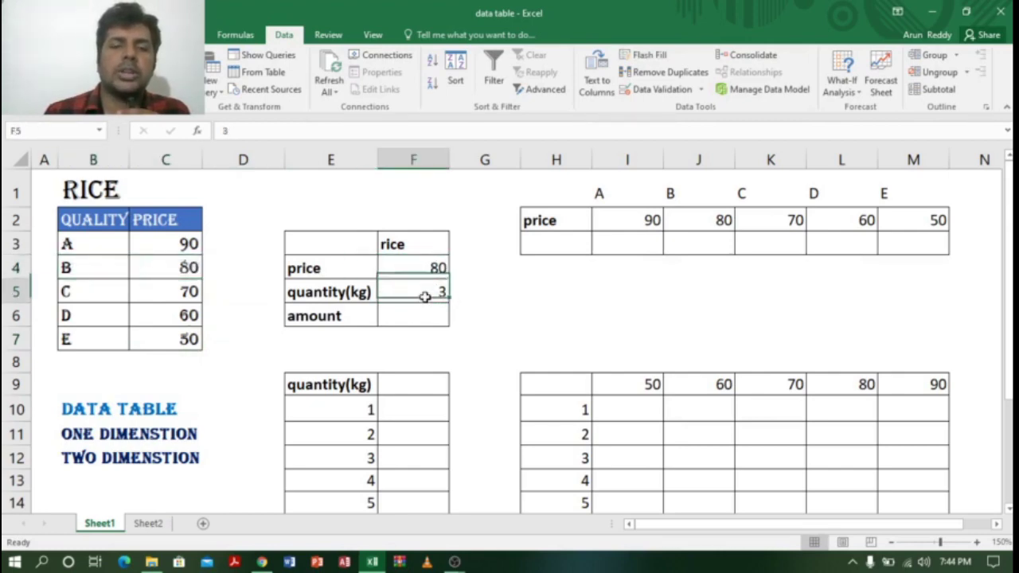
click(430, 269)
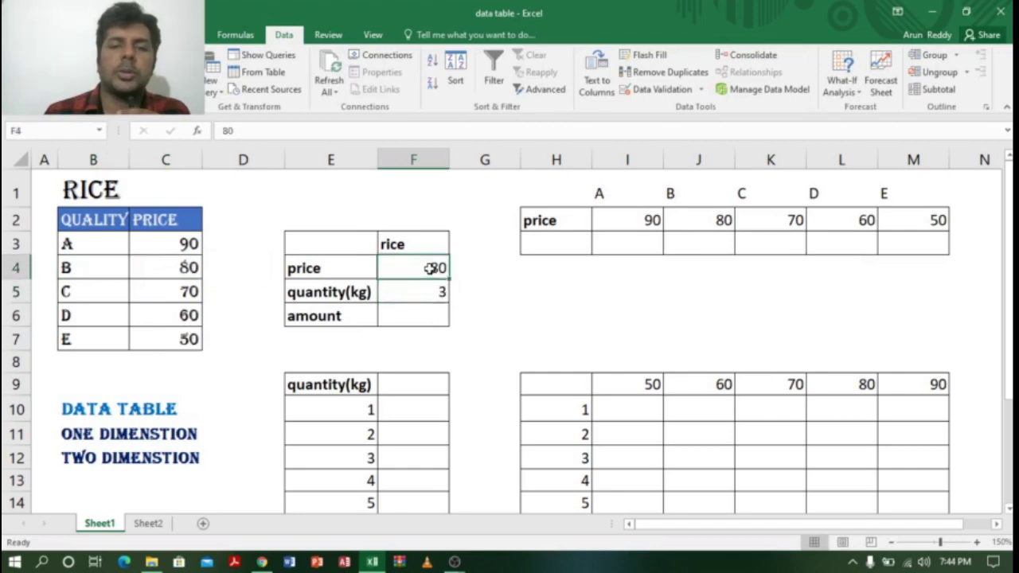
click(420, 317)
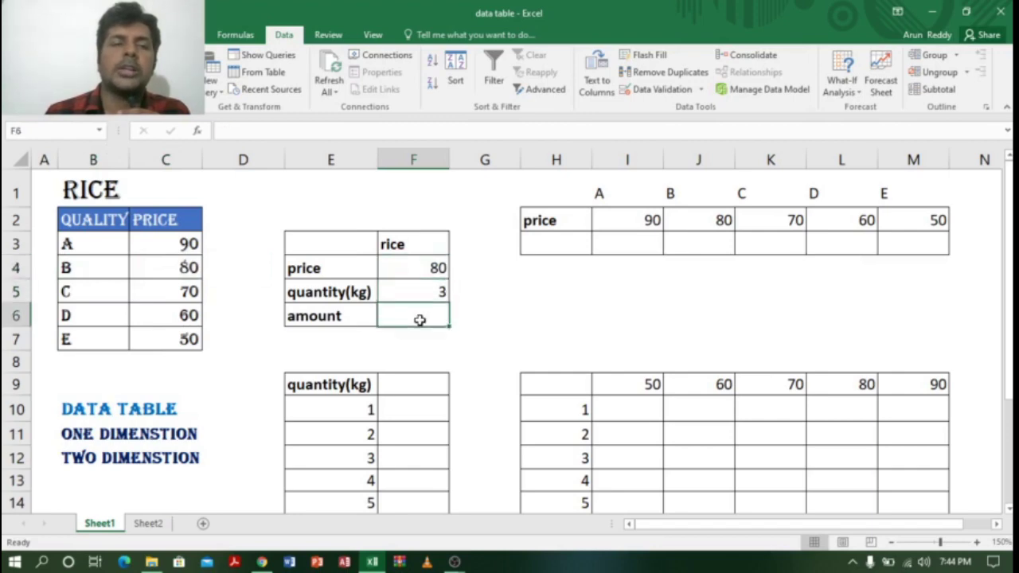
text(=)
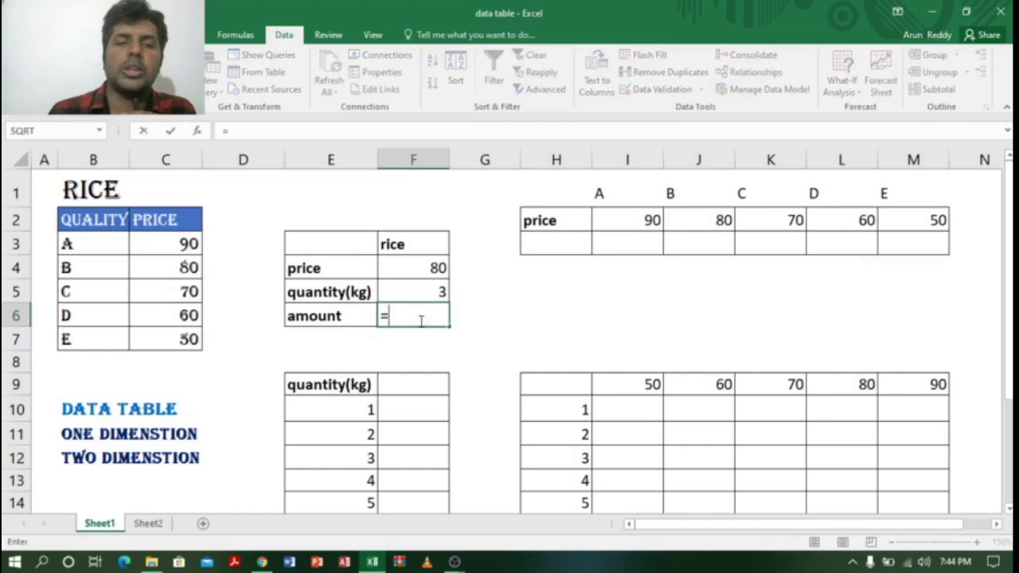
click(425, 269)
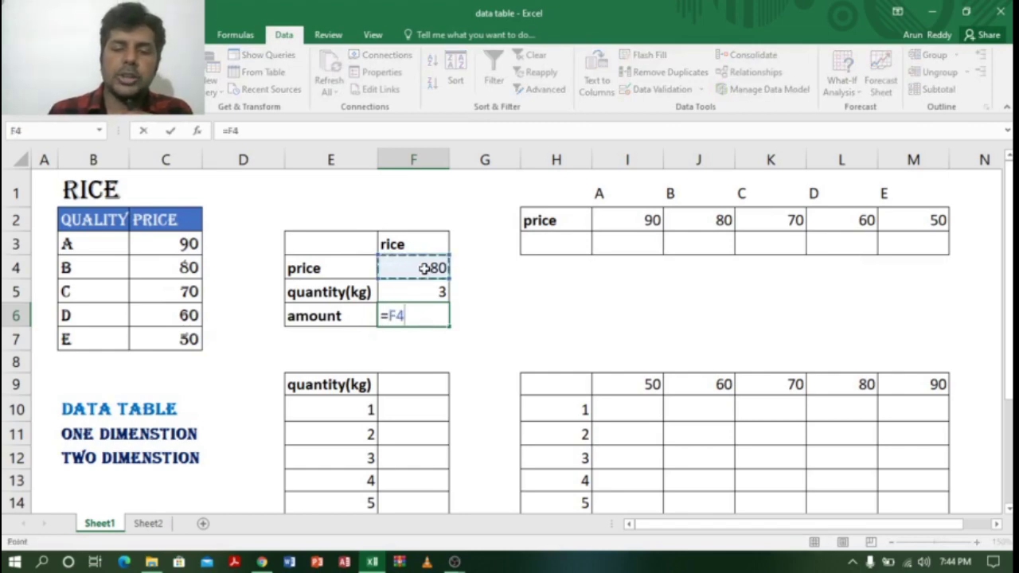
text(*)
click(421, 288)
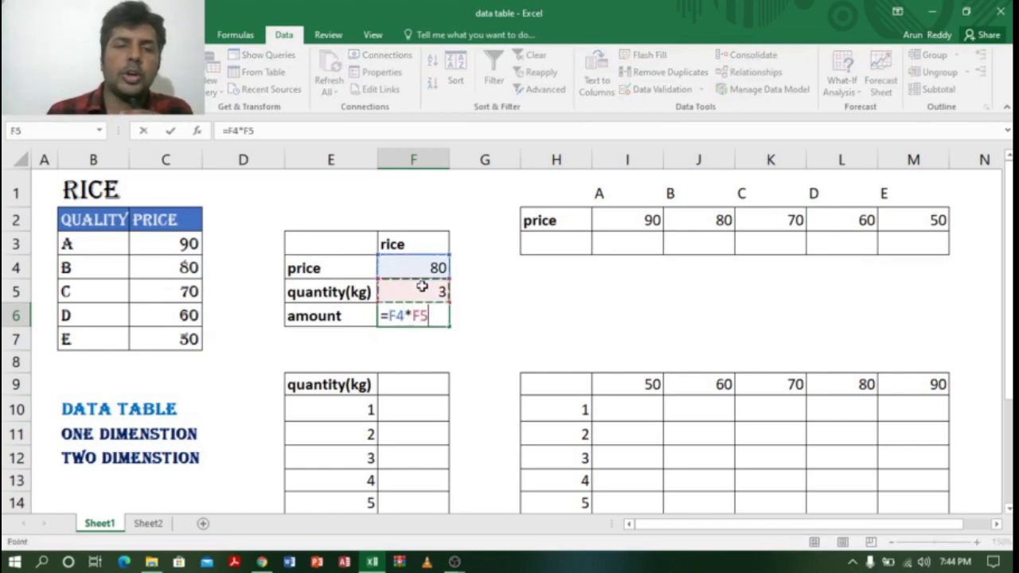
key(Return)
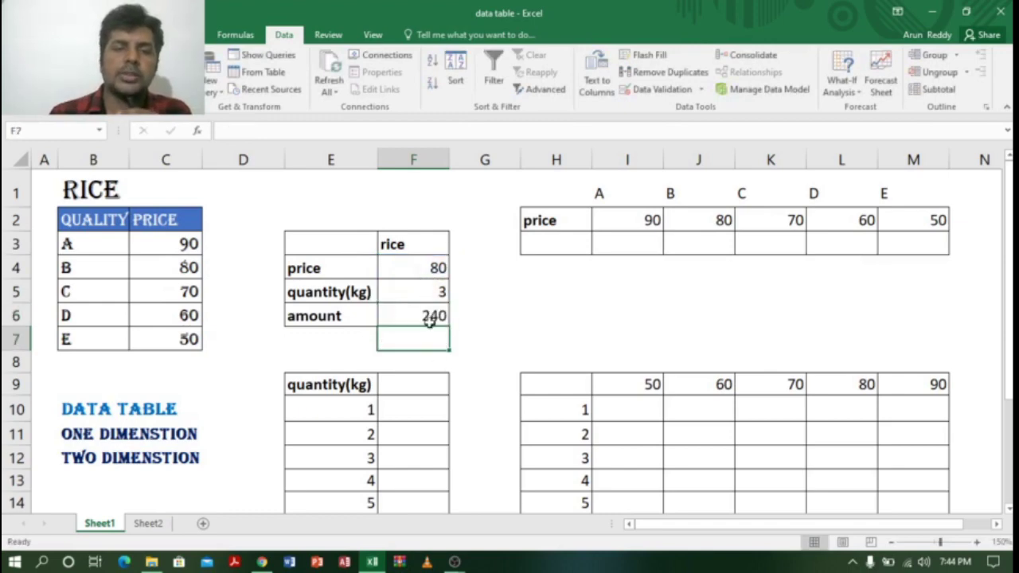
Check the amount formula in F6 against its price and quantity input cells
click(429, 317)
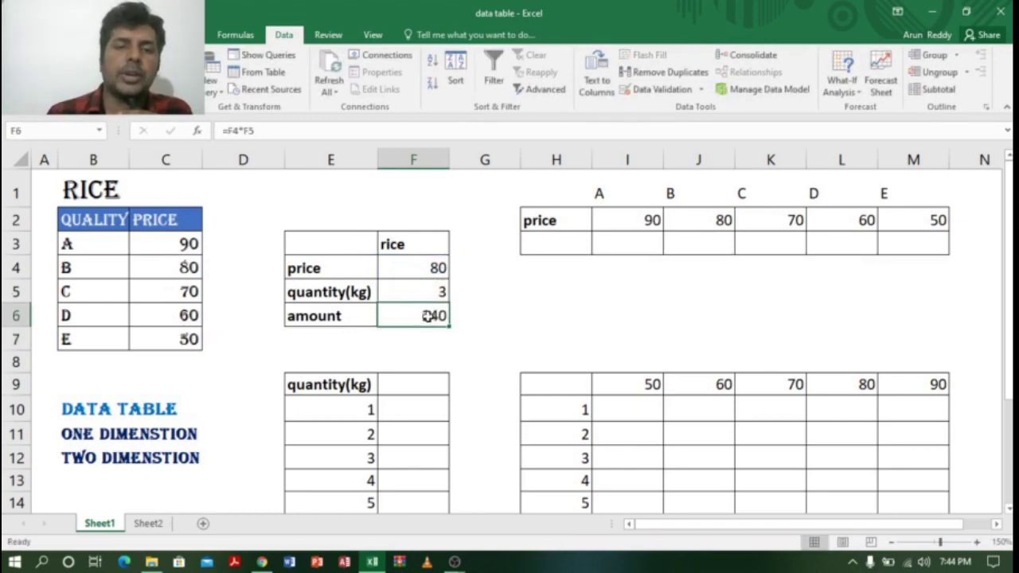
click(418, 295)
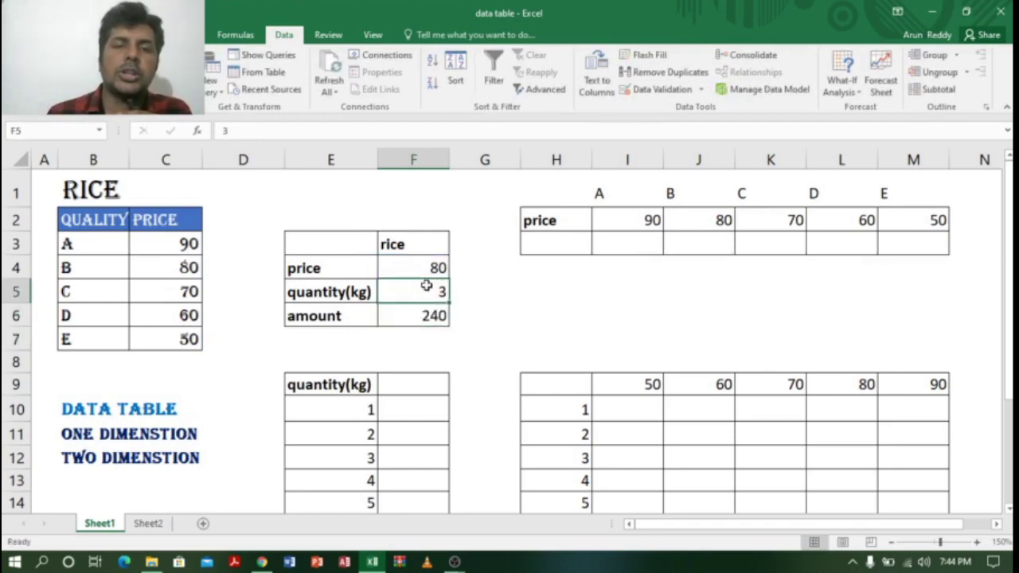
click(432, 268)
click(423, 316)
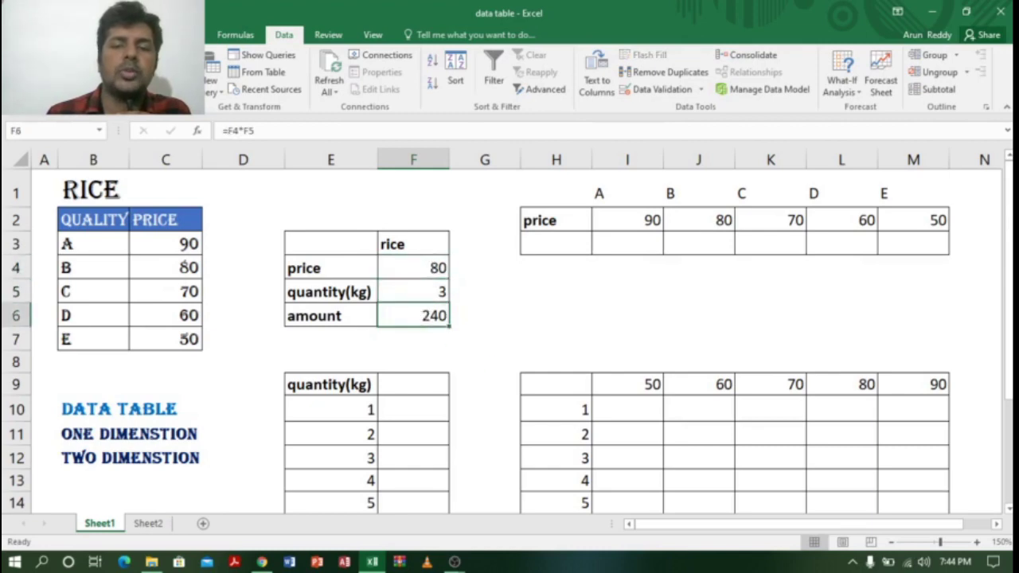
Examine the rice price input and the list of quantities from 1 to 5 kg in E10:E14
click(893, 543)
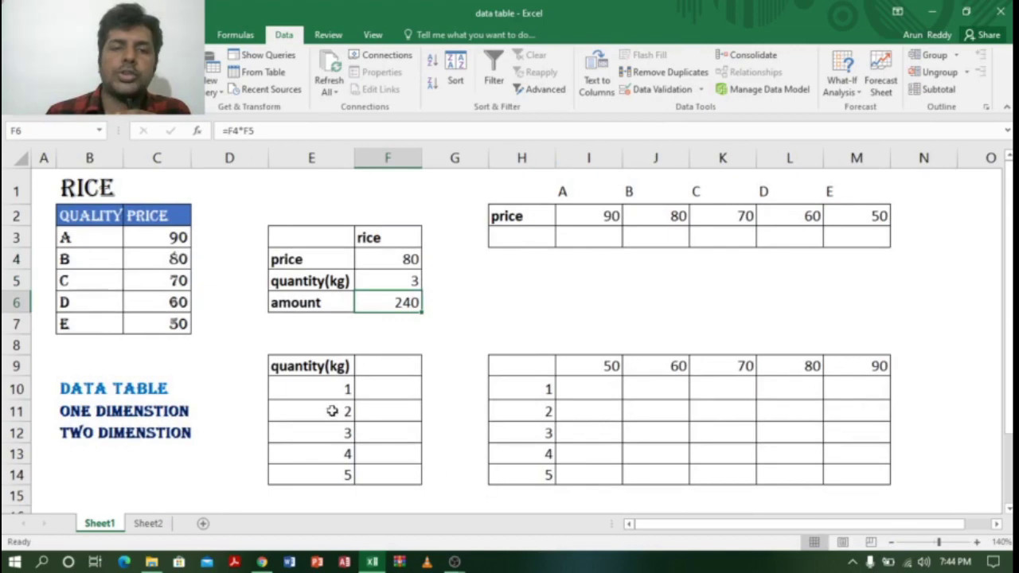
click(408, 263)
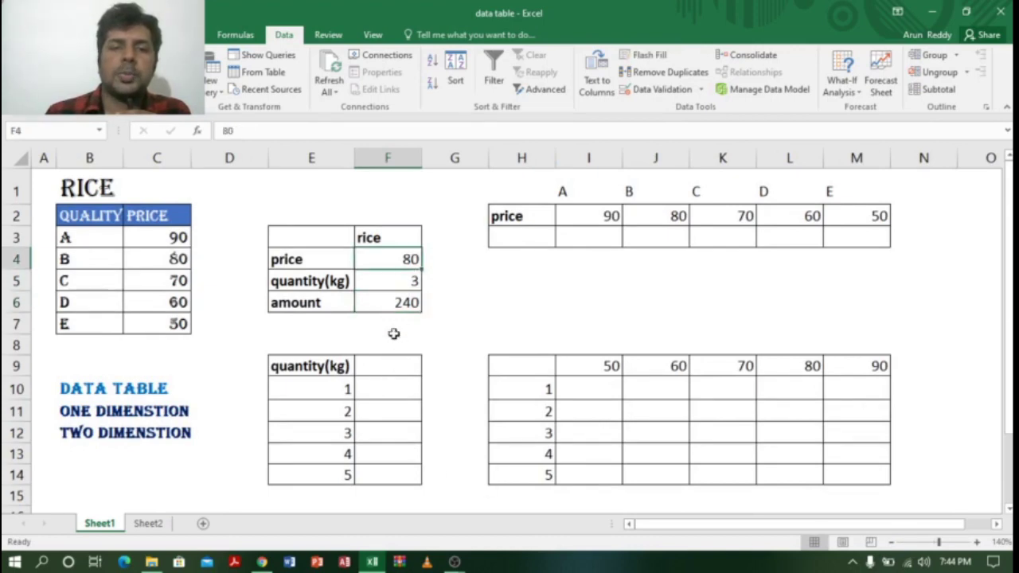
click(335, 396)
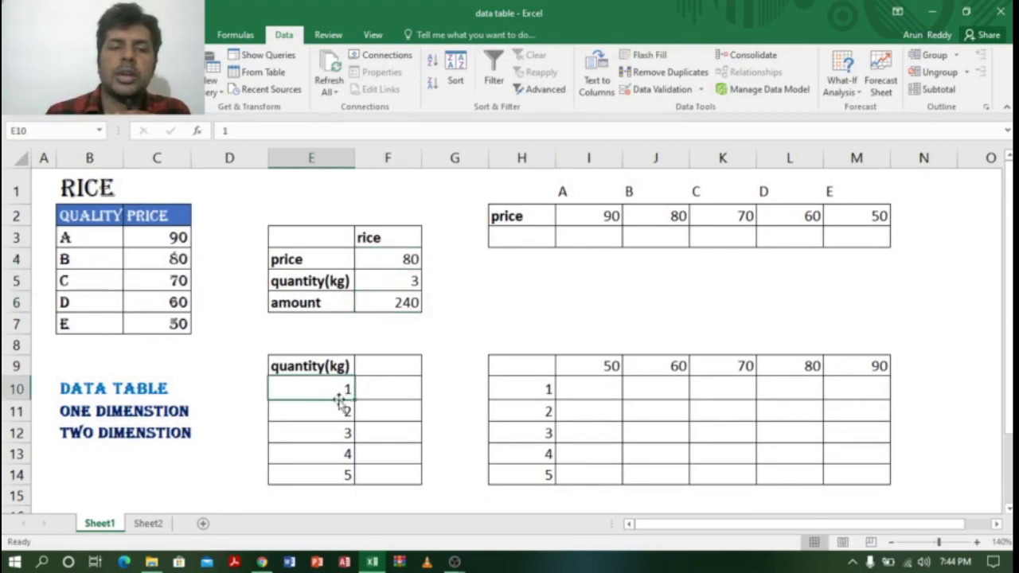
click(340, 414)
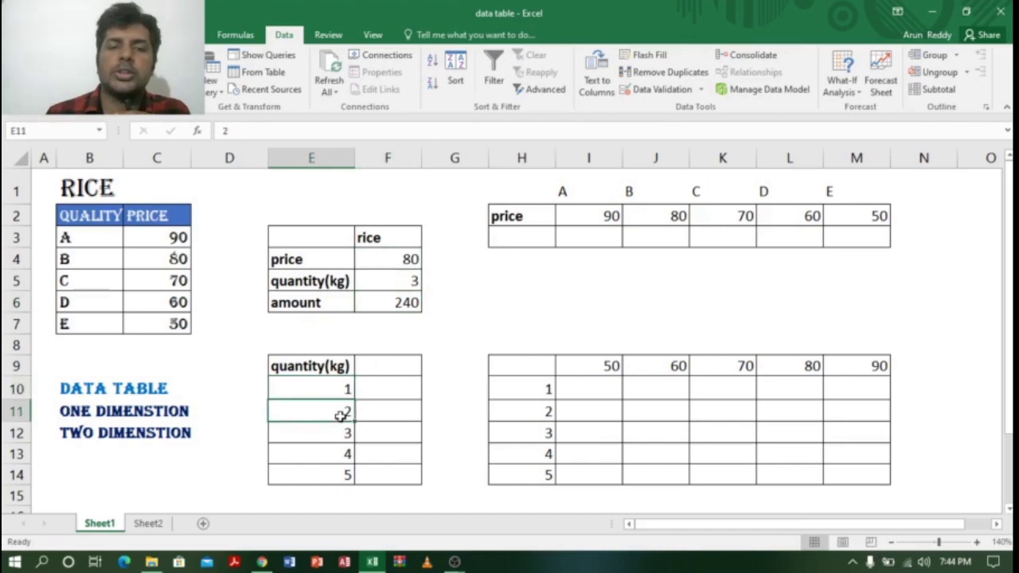
click(342, 434)
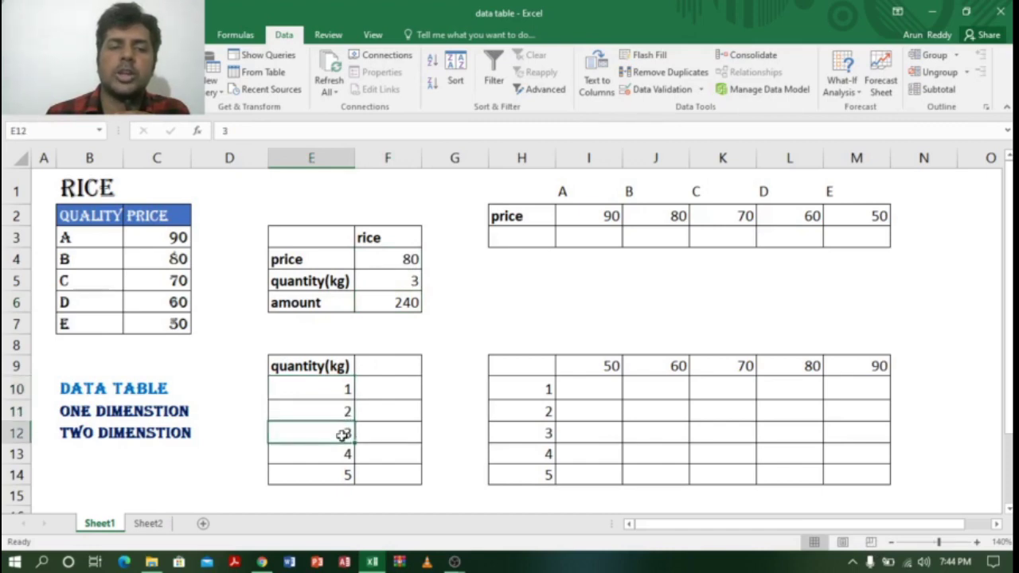
click(343, 456)
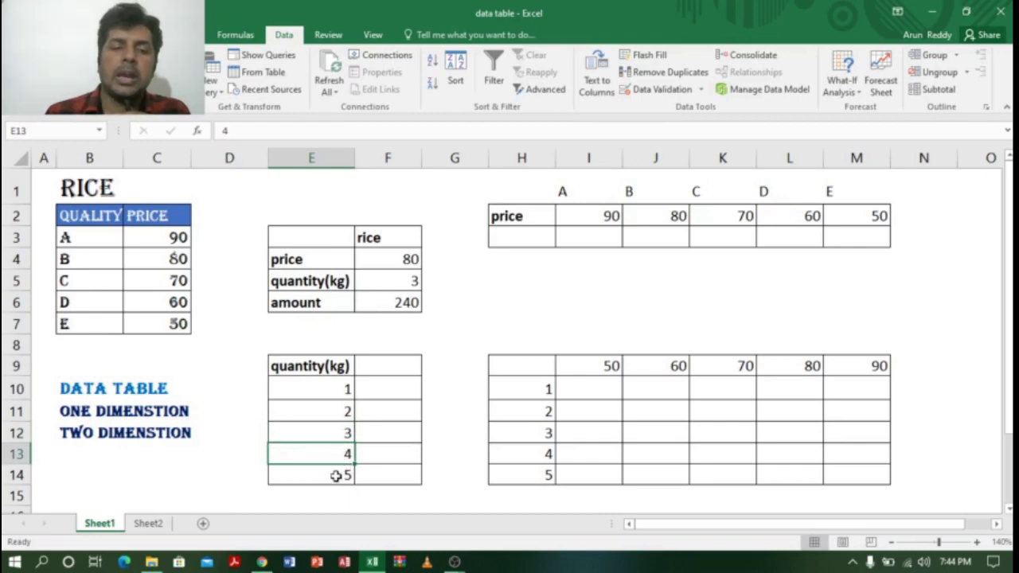
click(336, 475)
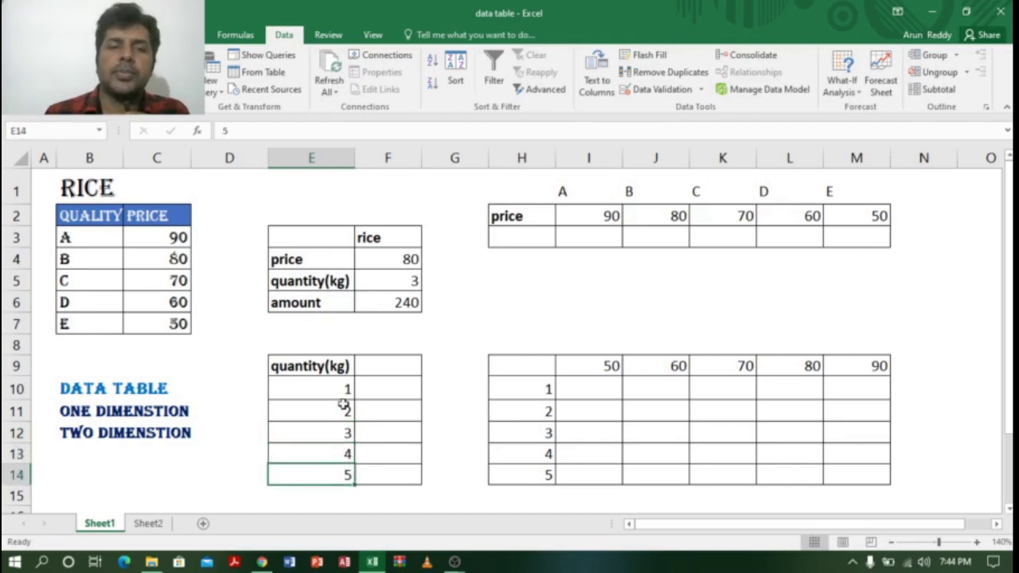
Link cell F9 above the empty amount column to the calculated rice amount with the formula =F6
click(398, 364)
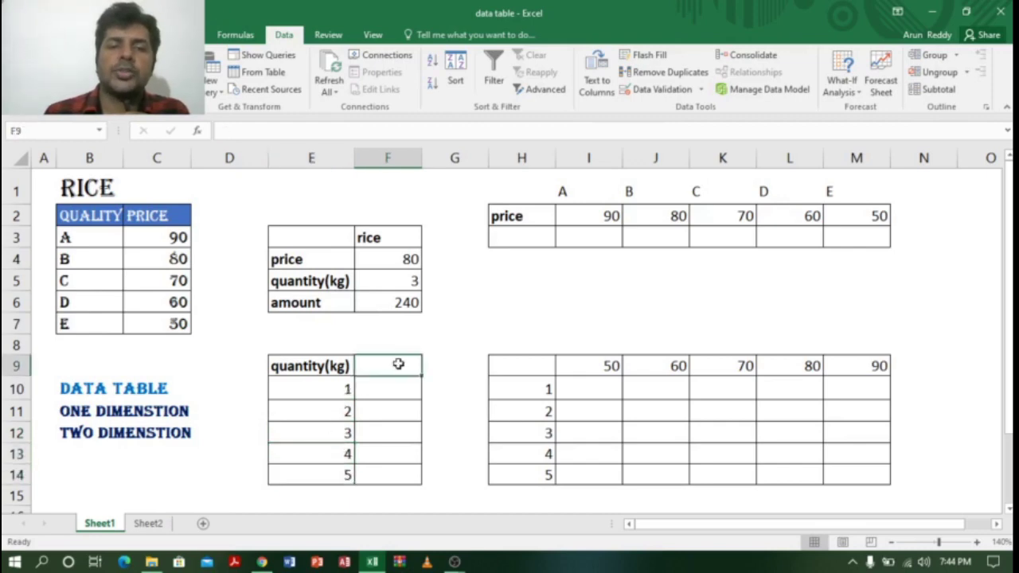
click(403, 303)
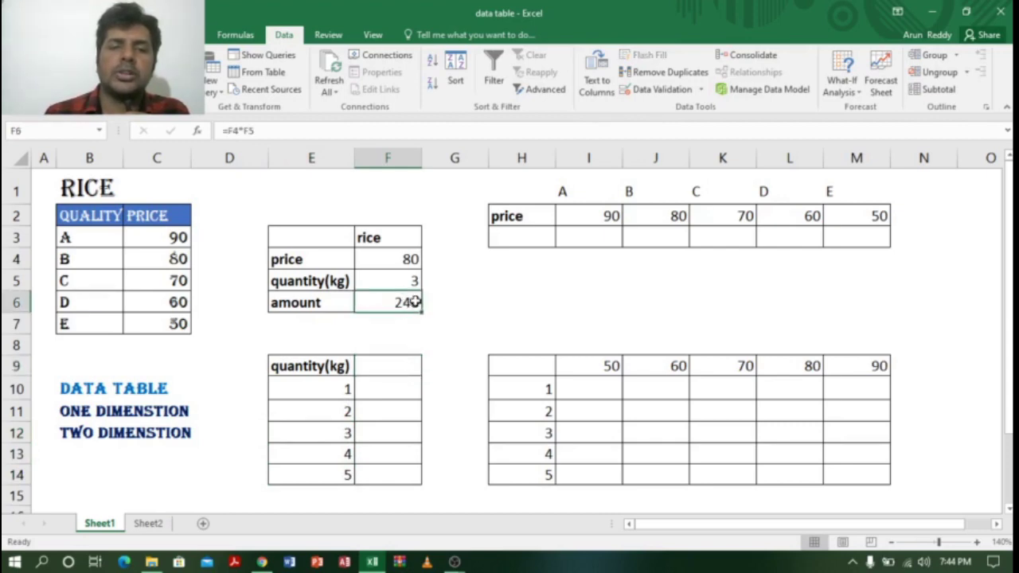
click(398, 364)
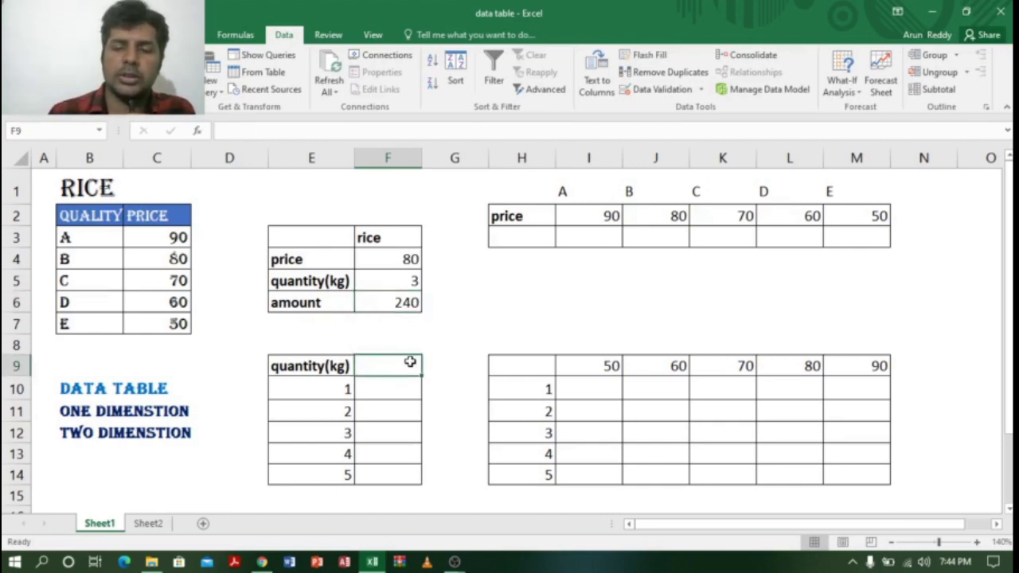
text(=)
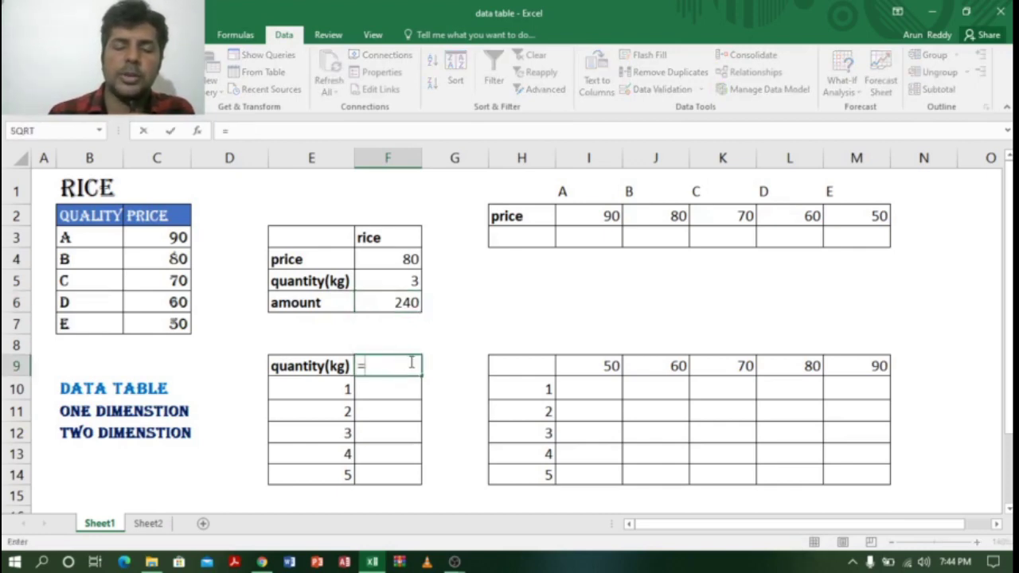
click(406, 302)
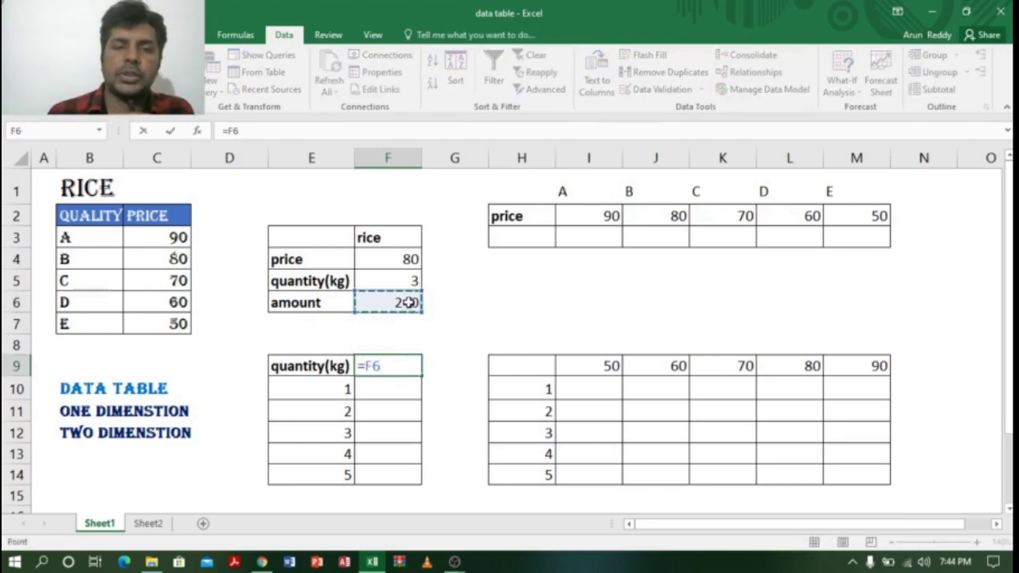
key(Return)
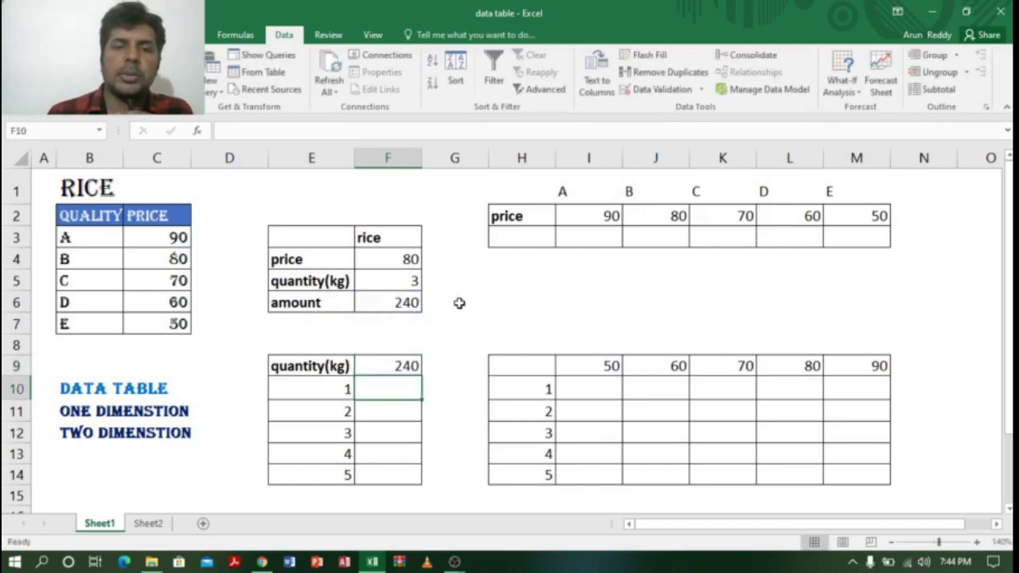
Start a What-If data table on the quantity range E9:F14, including the linked amount in F9
click(406, 366)
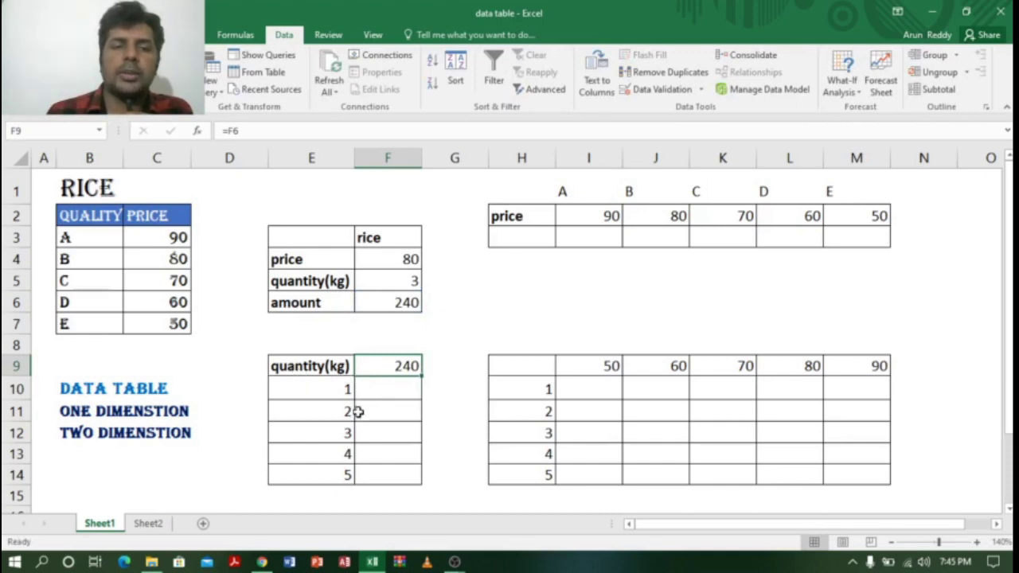
click(313, 366)
drag(312, 366, 389, 362)
click(414, 330)
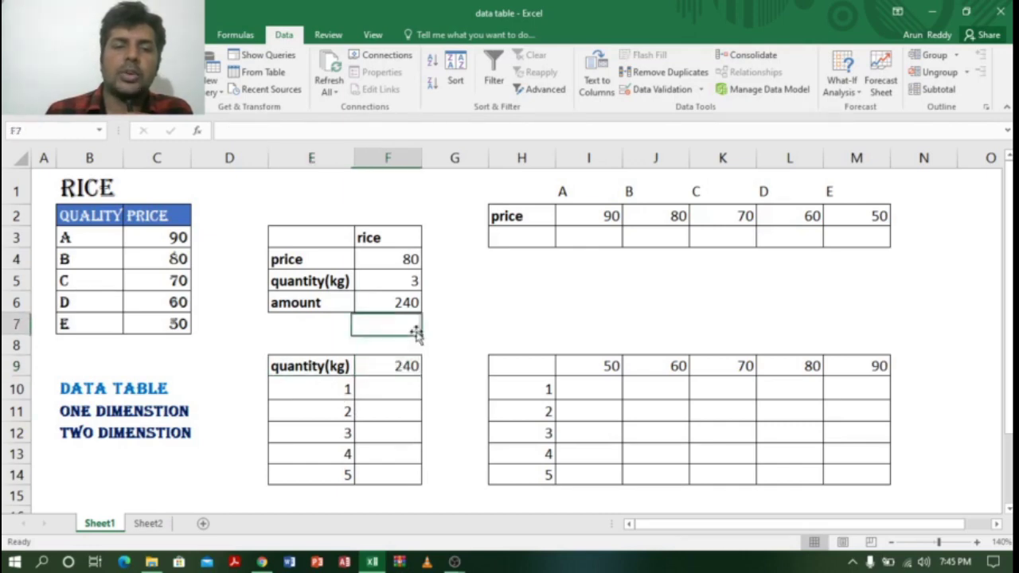
drag(299, 366, 400, 473)
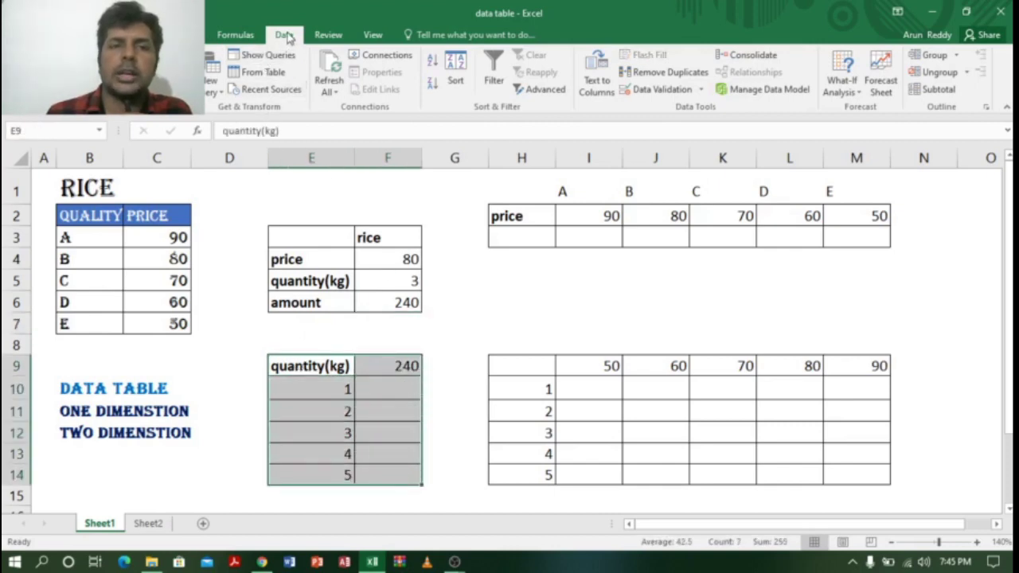
click(842, 86)
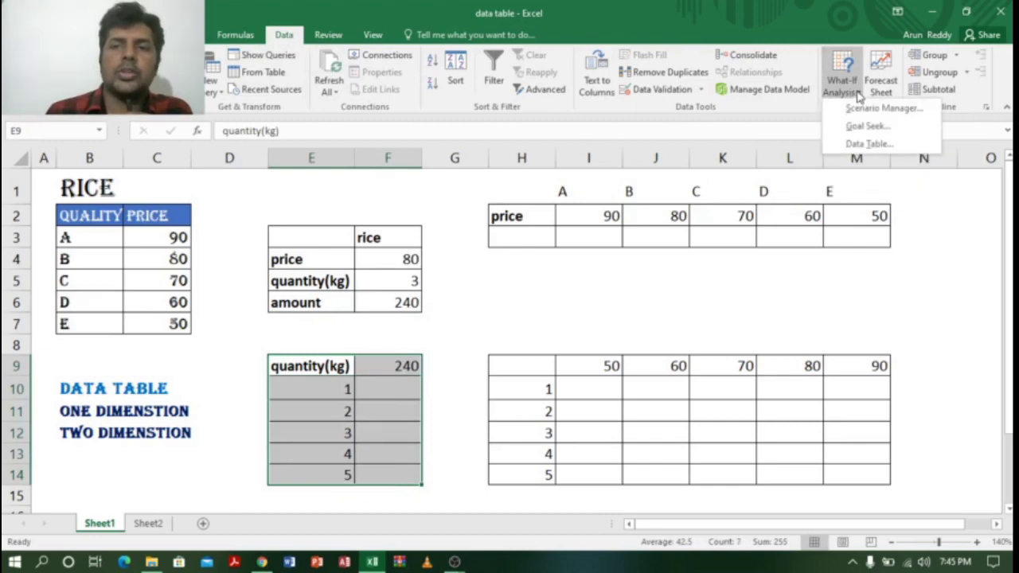
click(865, 145)
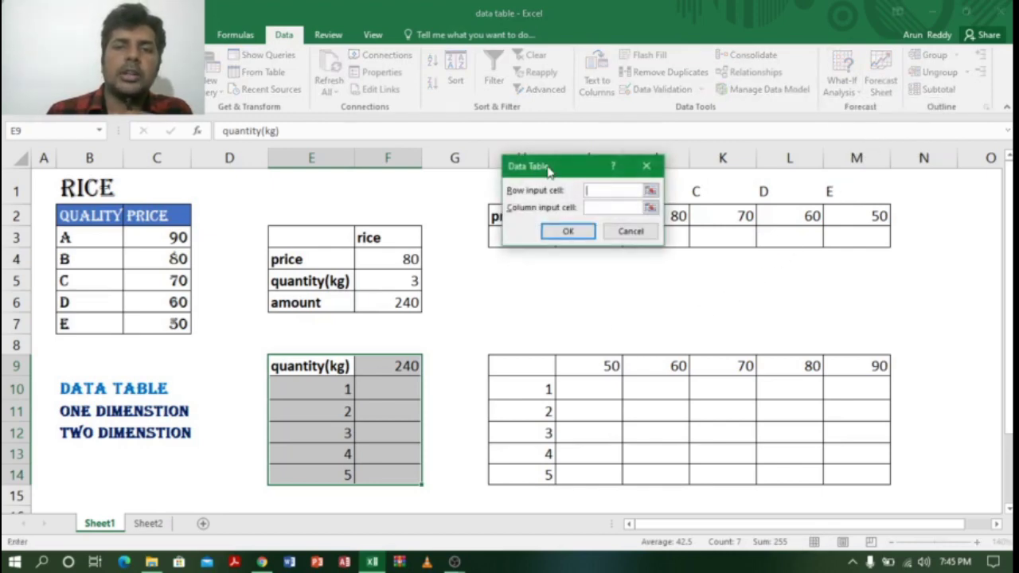
Set the column input cell to the quantity cell $F$5, leave the row input cell empty, and create the data table
drag(549, 171, 529, 237)
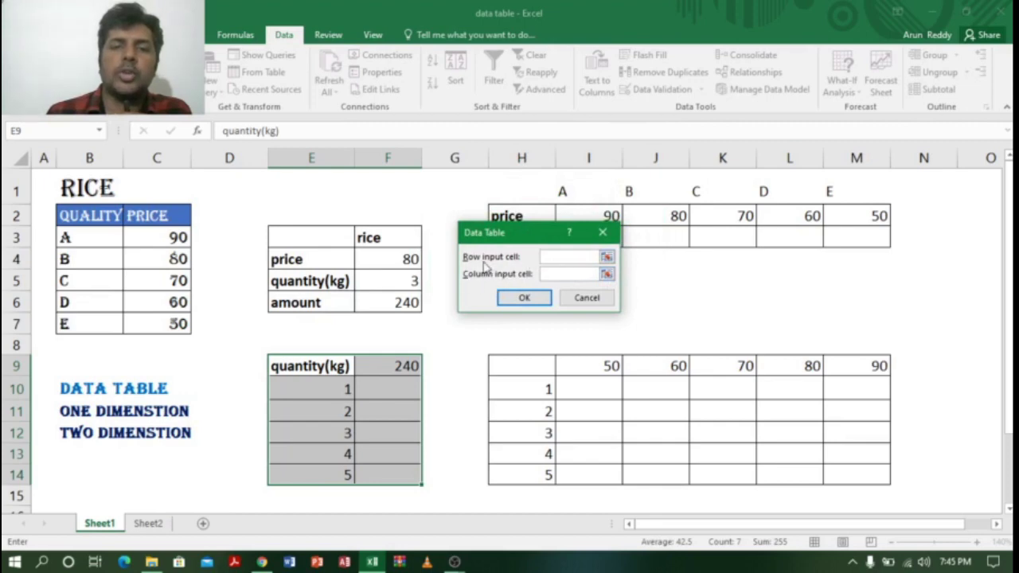
key(Tab)
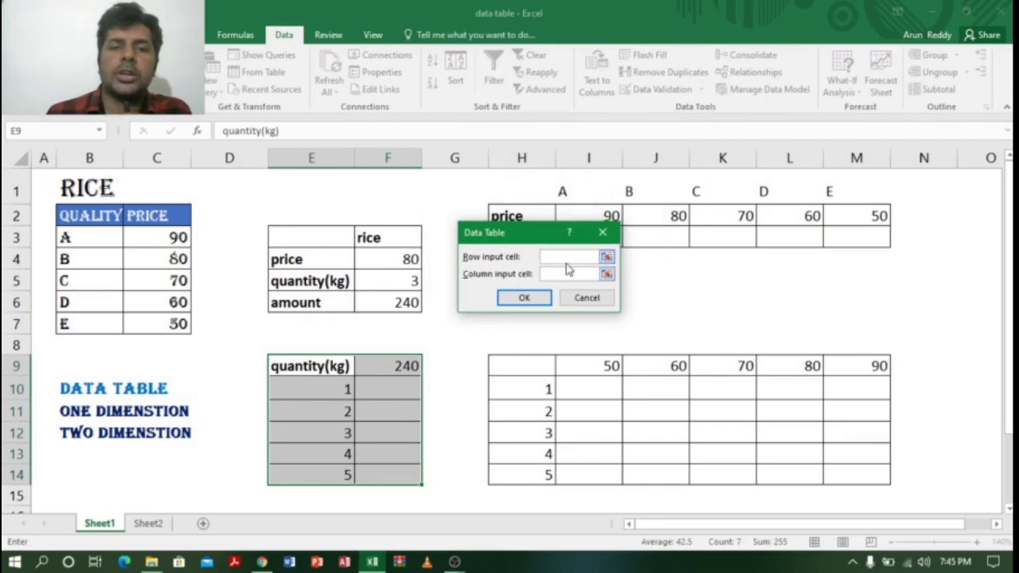
mouse_move(497, 237)
mouse_down()
mouse_move(472, 213)
mouse_move(491, 220)
mouse_up()
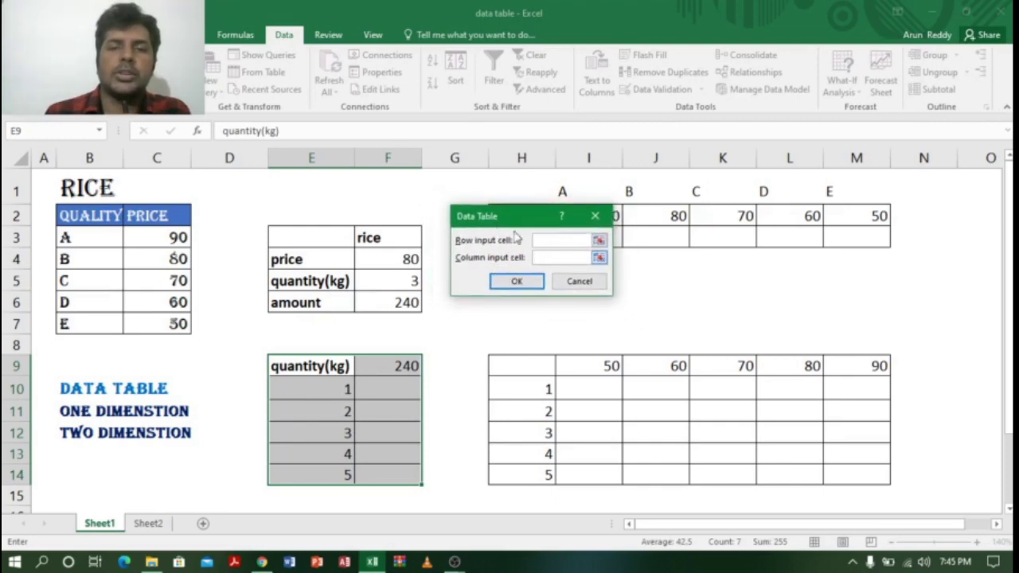
drag(485, 220, 501, 203)
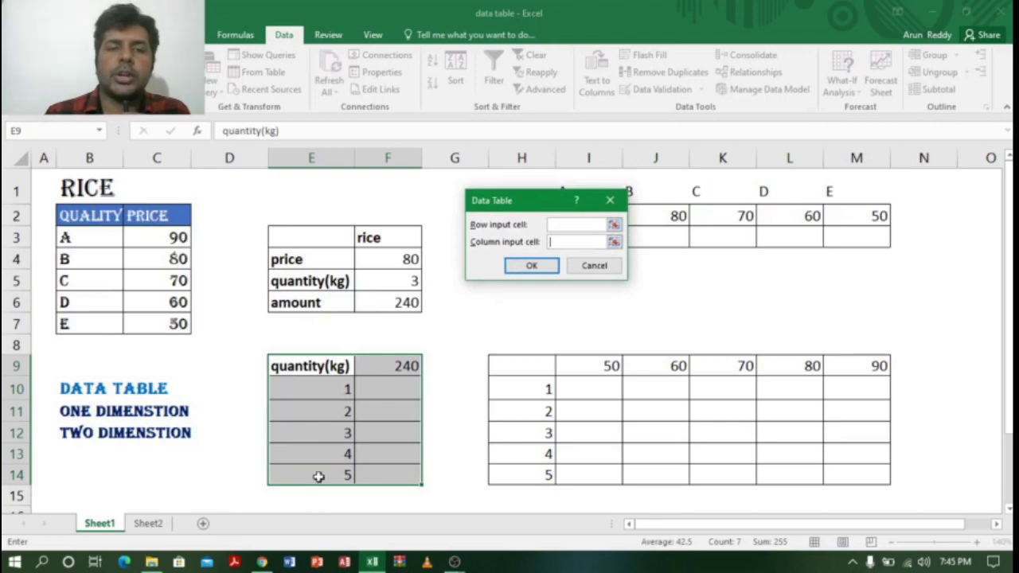
click(614, 242)
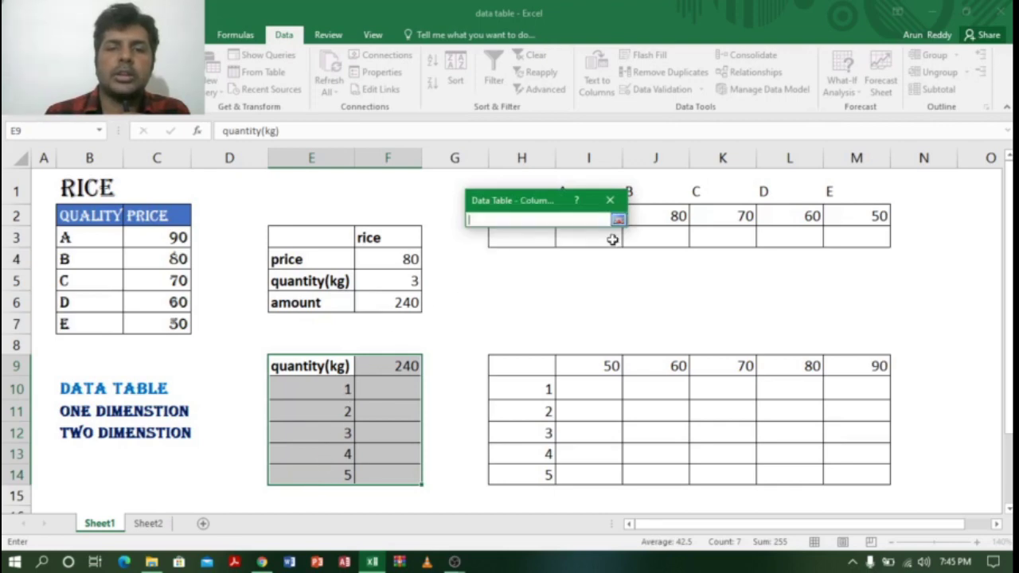
click(414, 280)
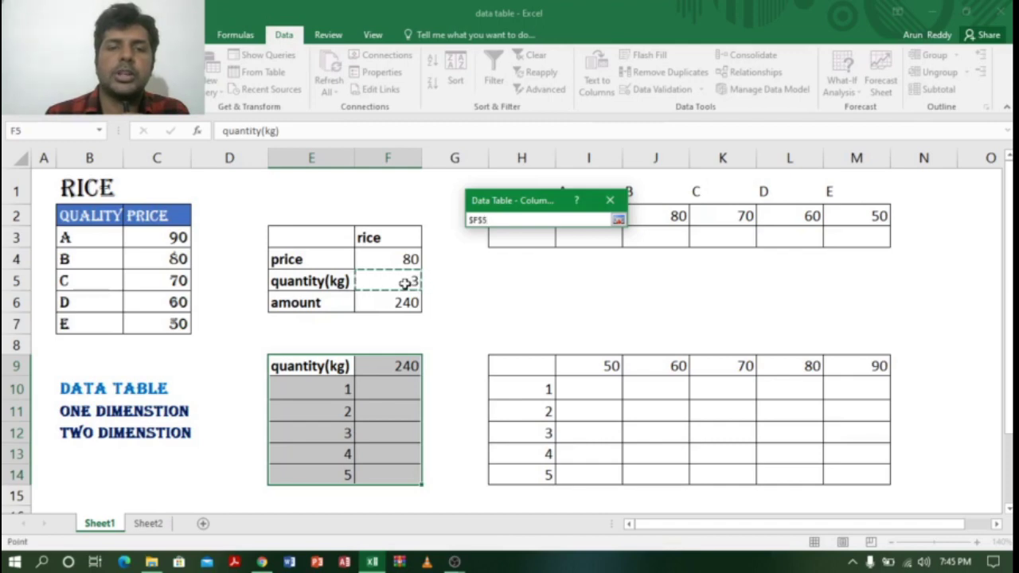
click(619, 221)
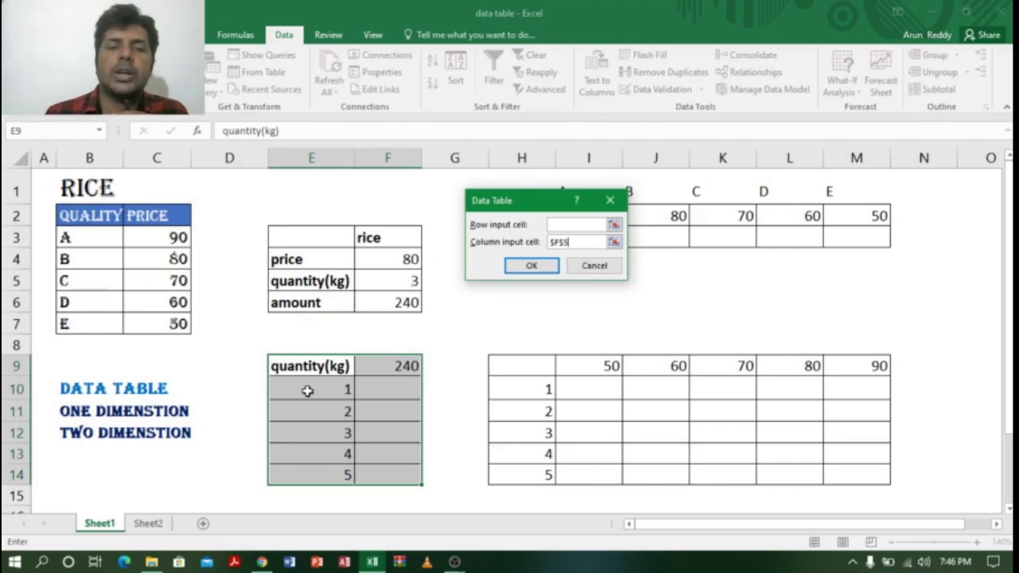
click(532, 267)
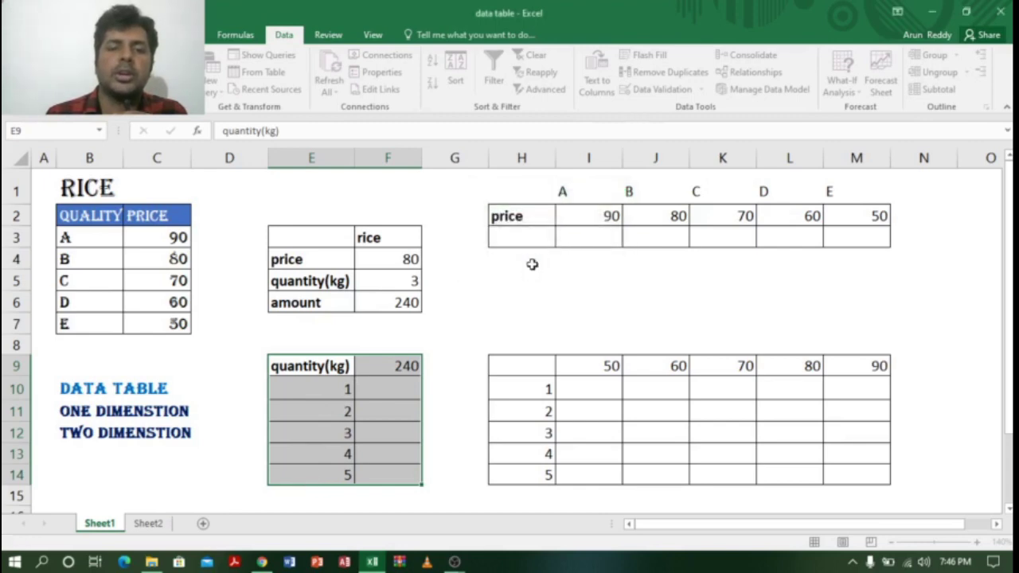
Check the data table amounts in F10:F14 against their quantities and the rice price in F4
click(391, 394)
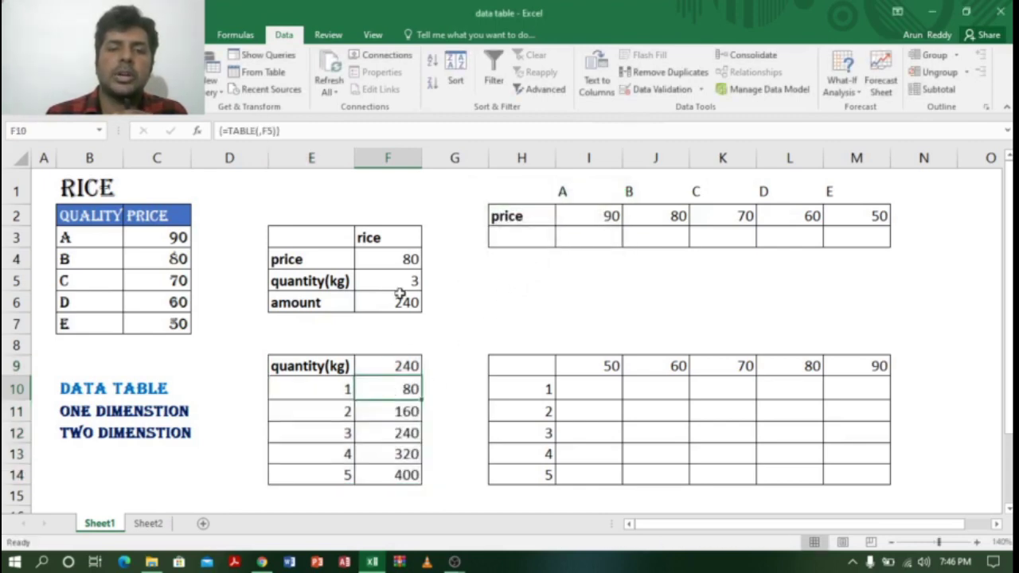
click(337, 390)
click(397, 394)
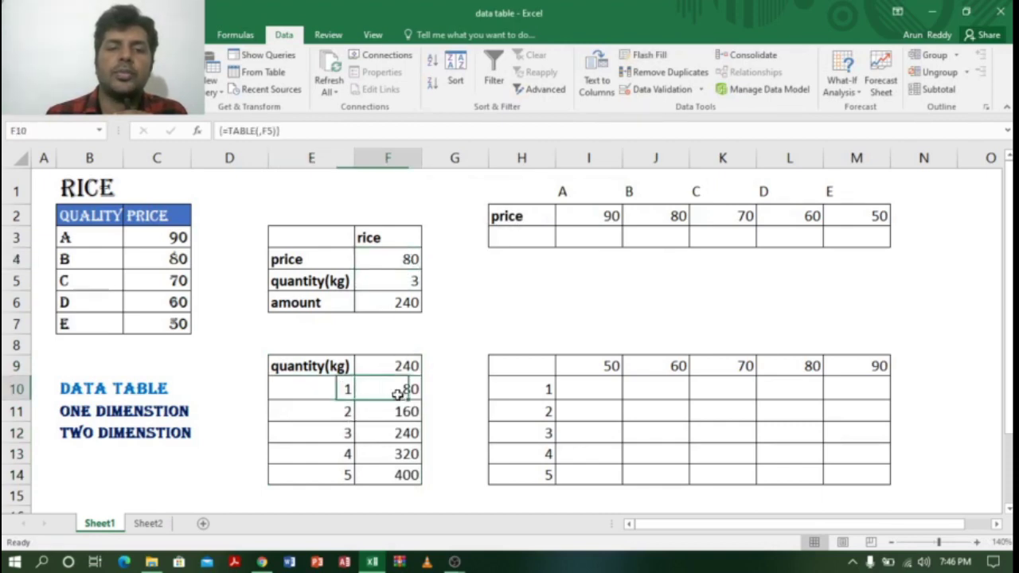
click(396, 259)
click(337, 417)
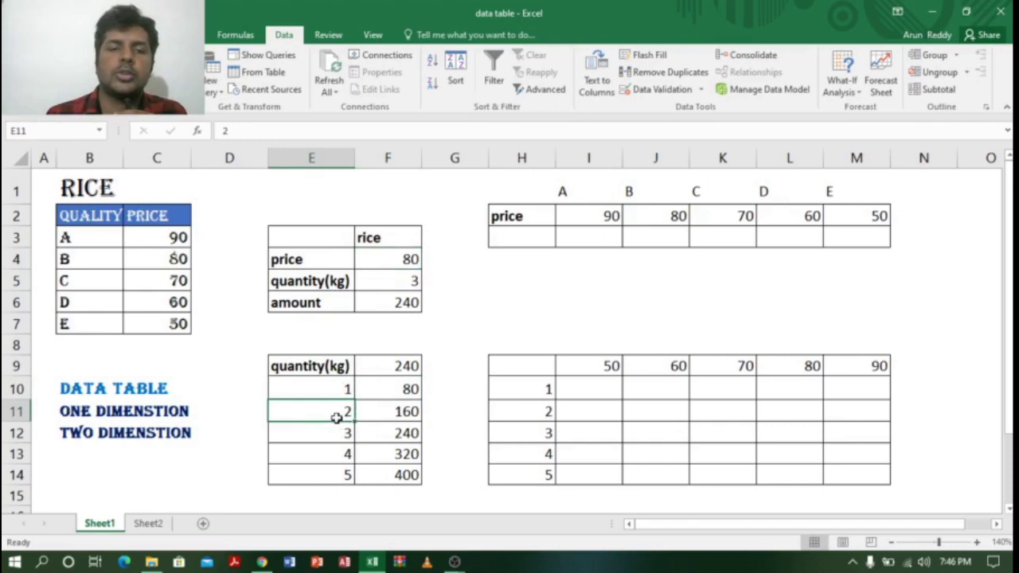
click(400, 411)
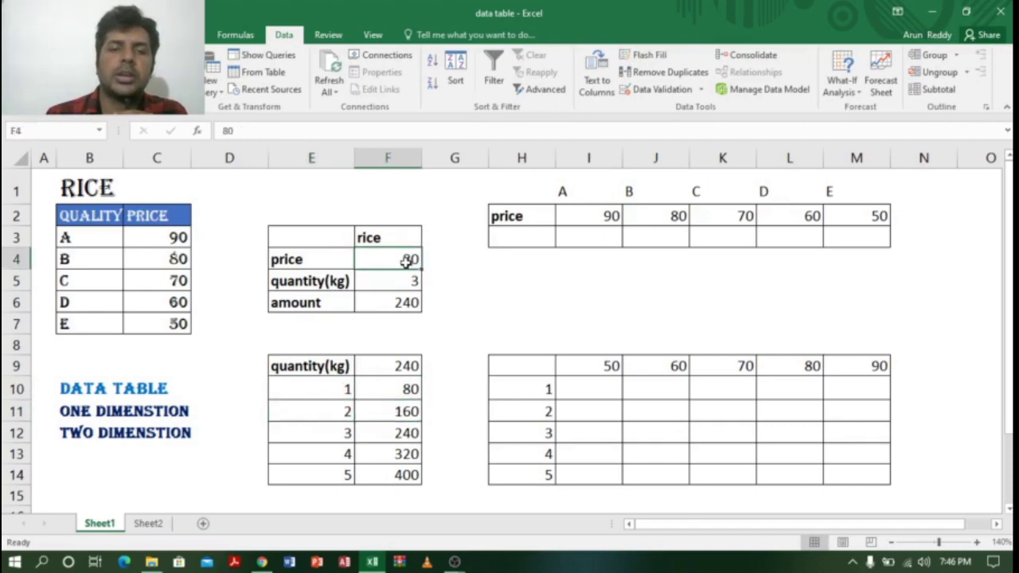
click(333, 434)
click(402, 434)
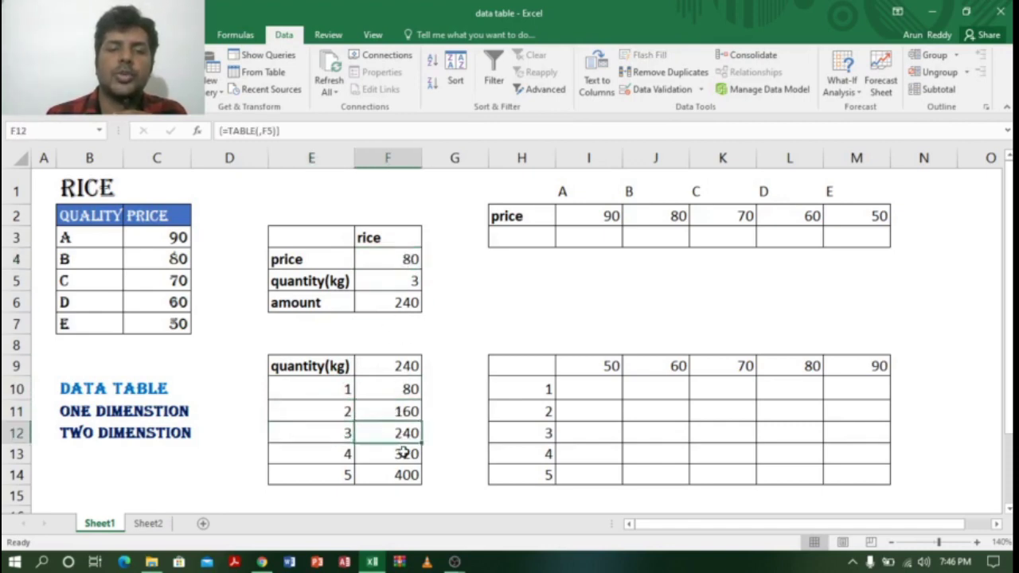
click(403, 453)
click(406, 476)
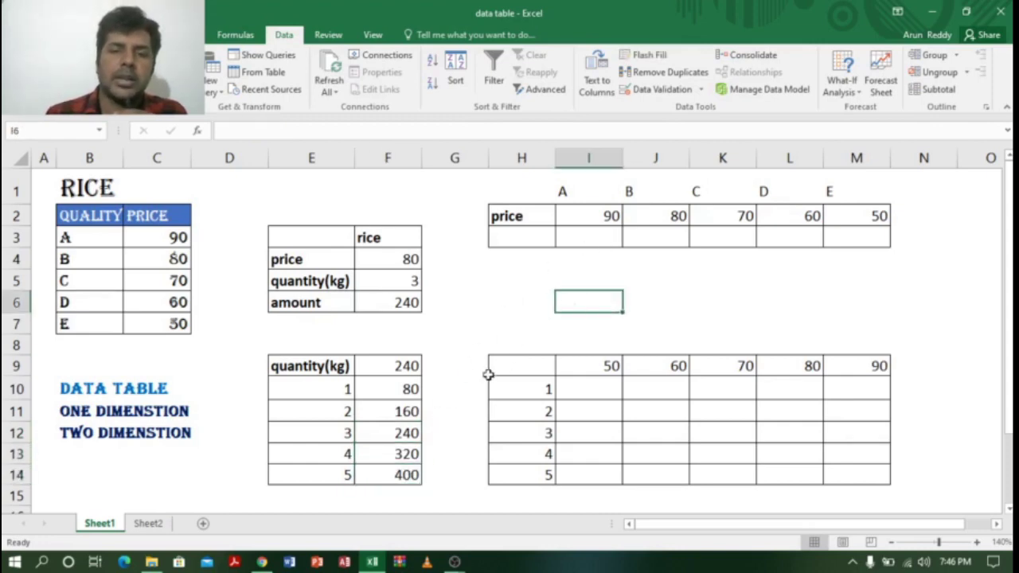
Compare the vertical quantity list in E10:E14 with the horizontal price table in H2:M3, reviewing the quantity input in F5 and grades A and B
drag(332, 389, 330, 475)
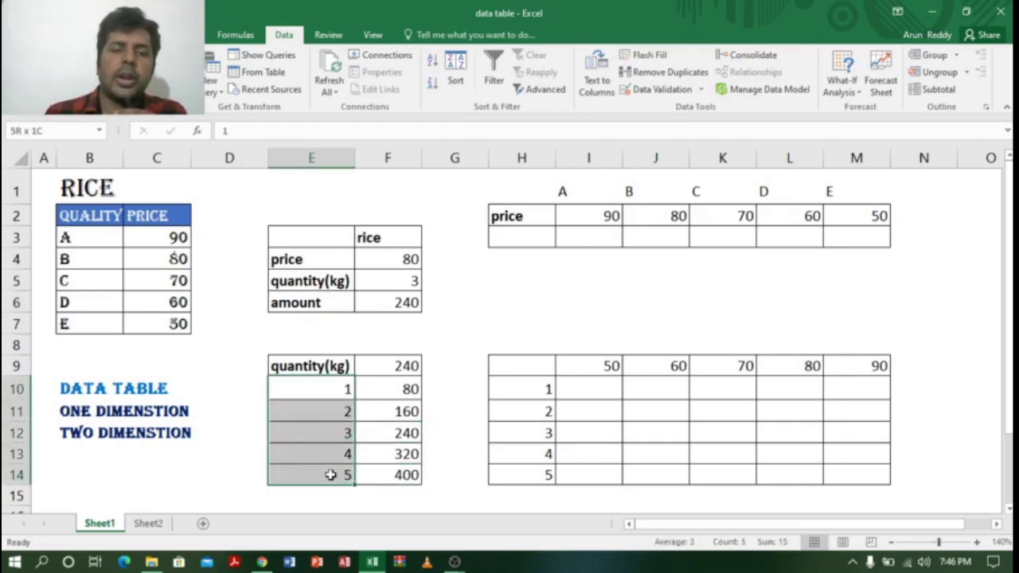
click(549, 280)
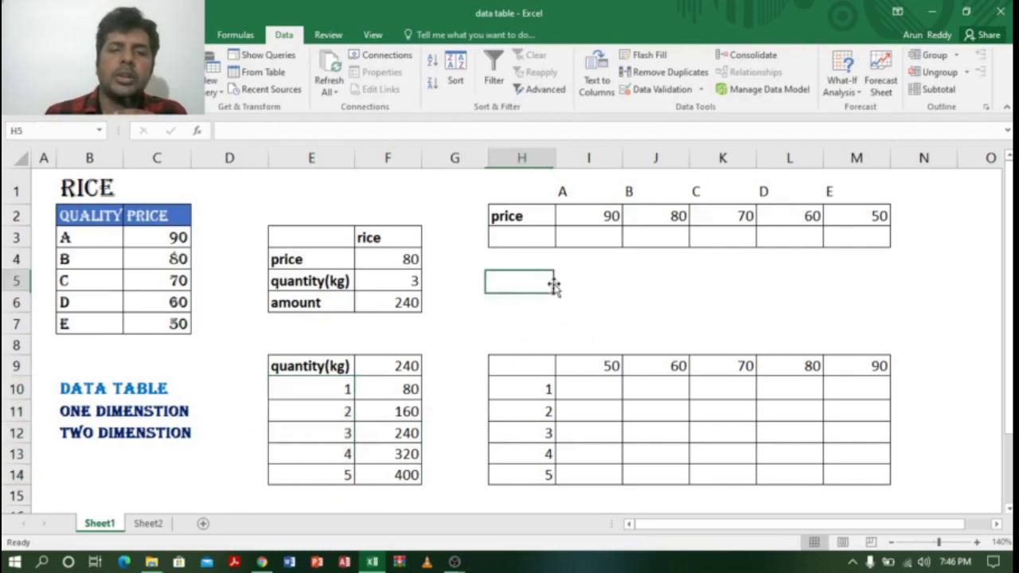
drag(585, 216, 864, 217)
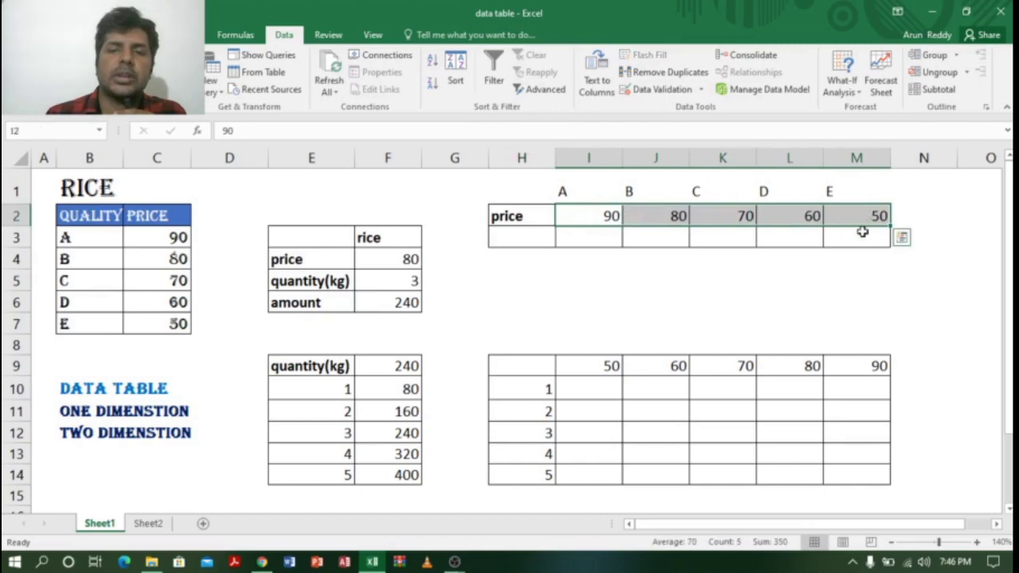
click(573, 300)
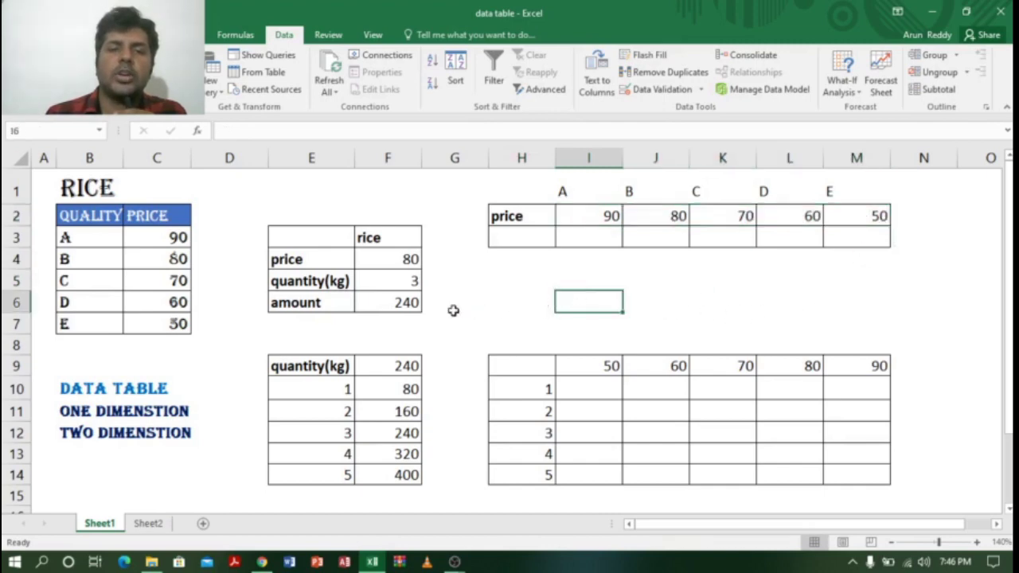
click(386, 281)
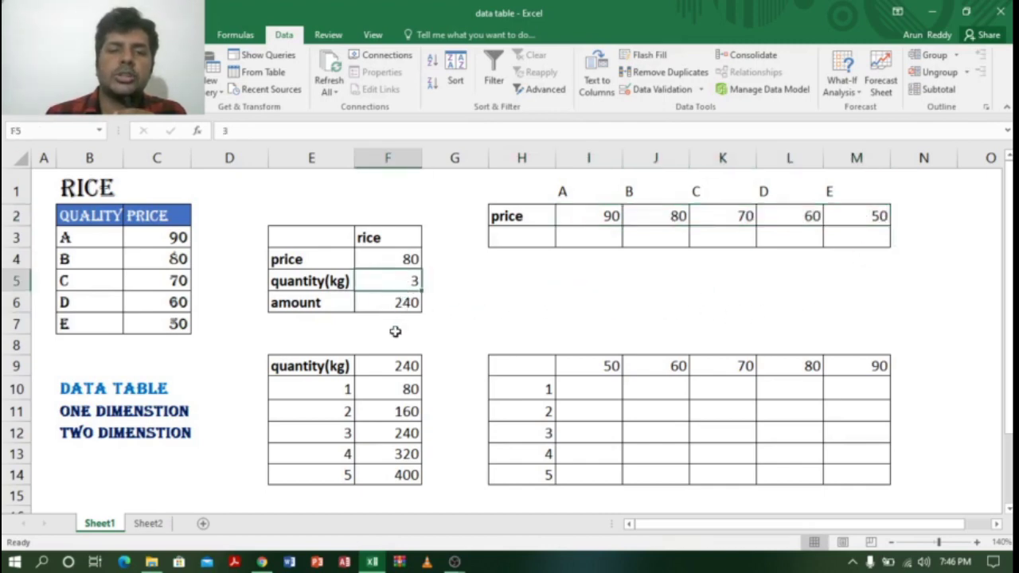
click(97, 238)
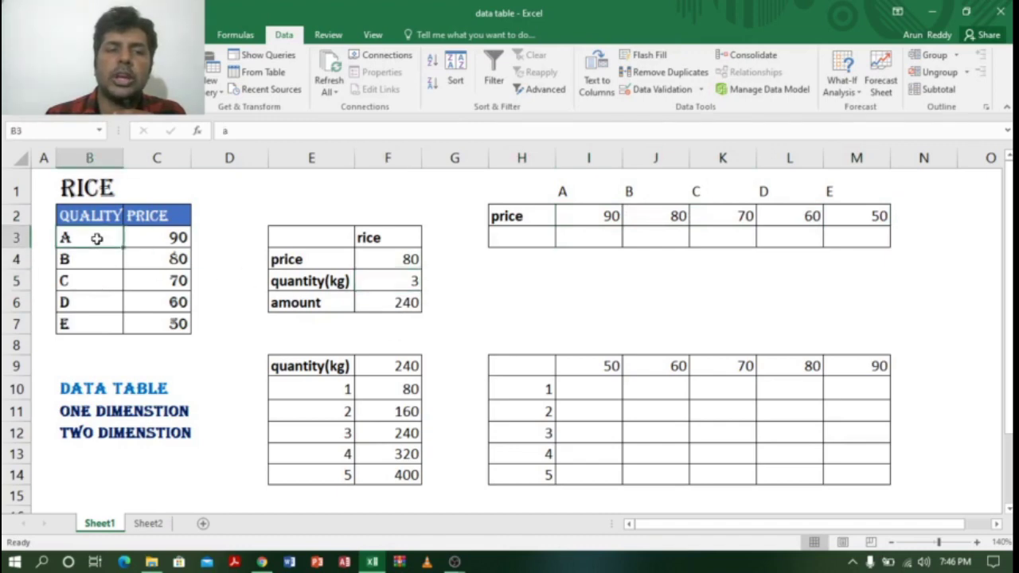
click(401, 282)
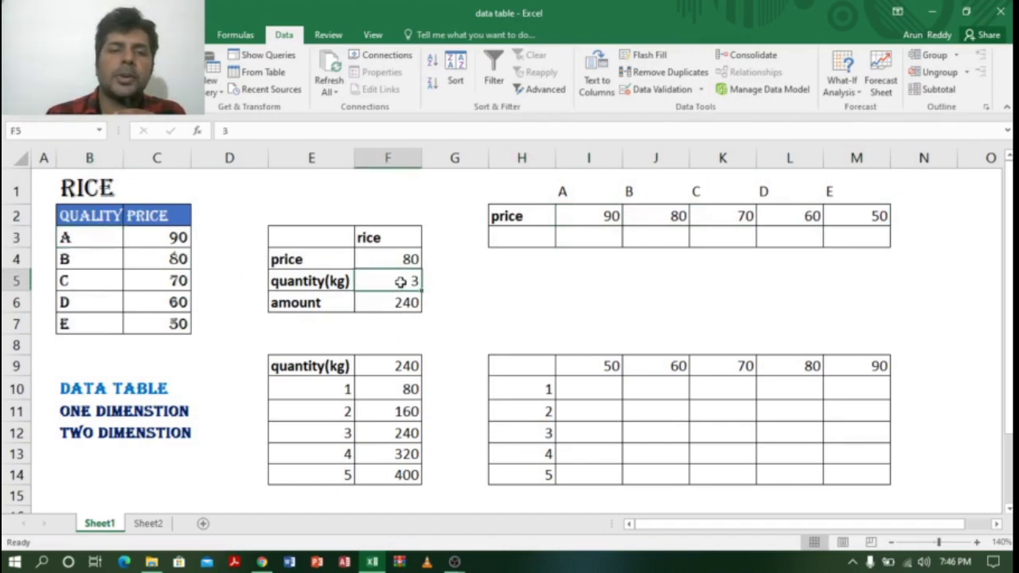
click(93, 258)
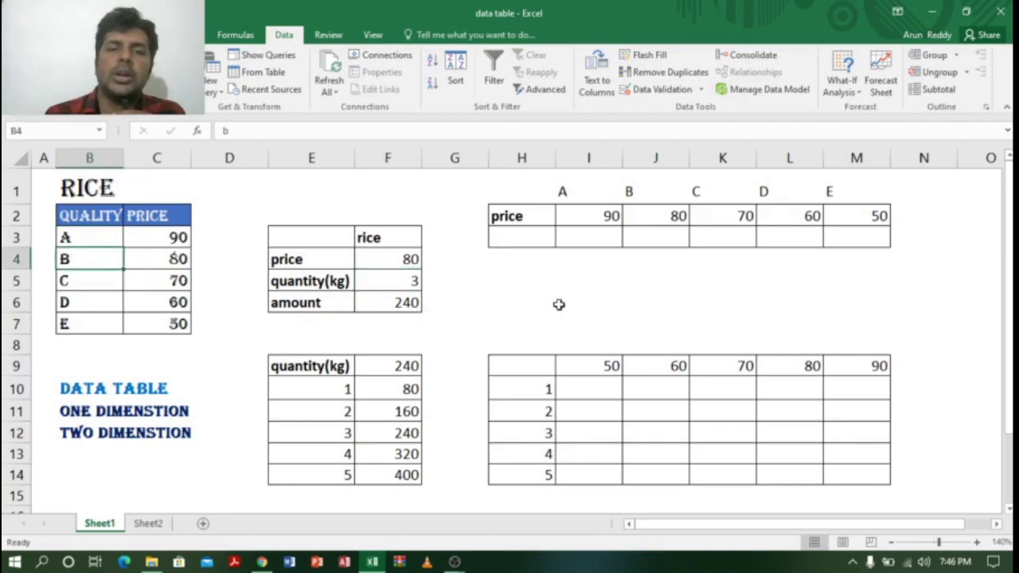
click(531, 239)
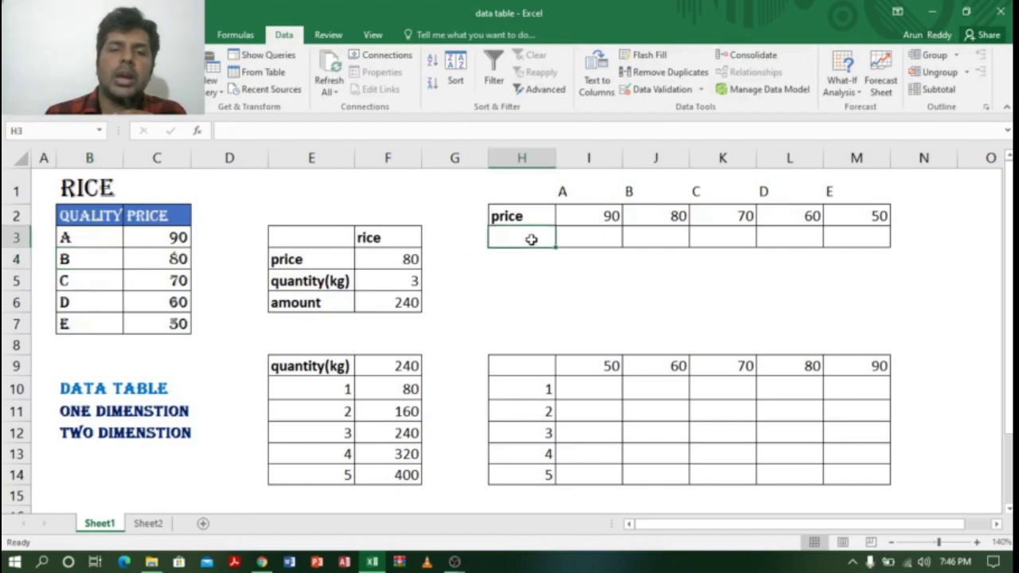
drag(523, 214, 875, 236)
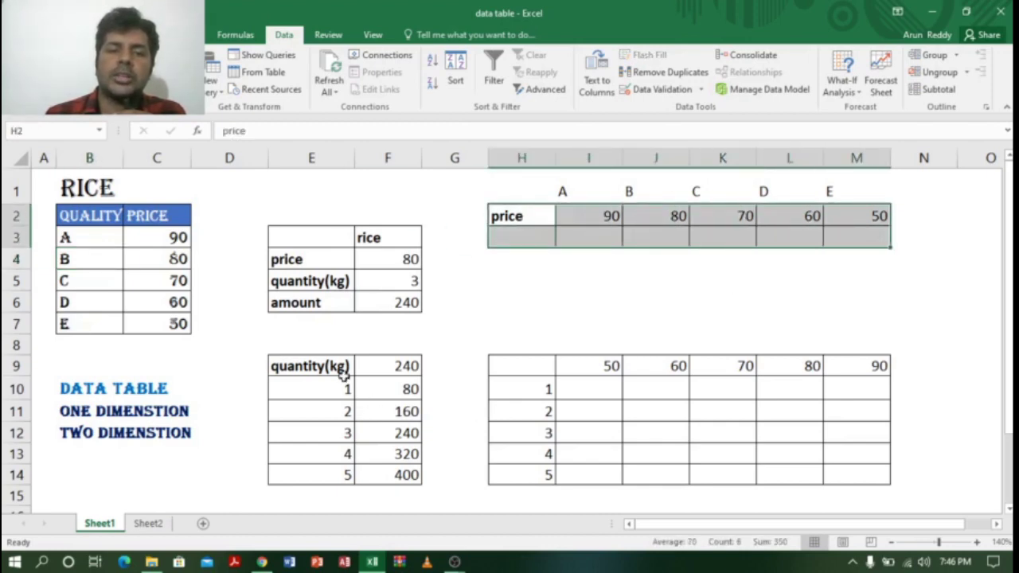
Link cell H3 under the price heading to the rice amount with the formula =F6
drag(279, 364, 411, 476)
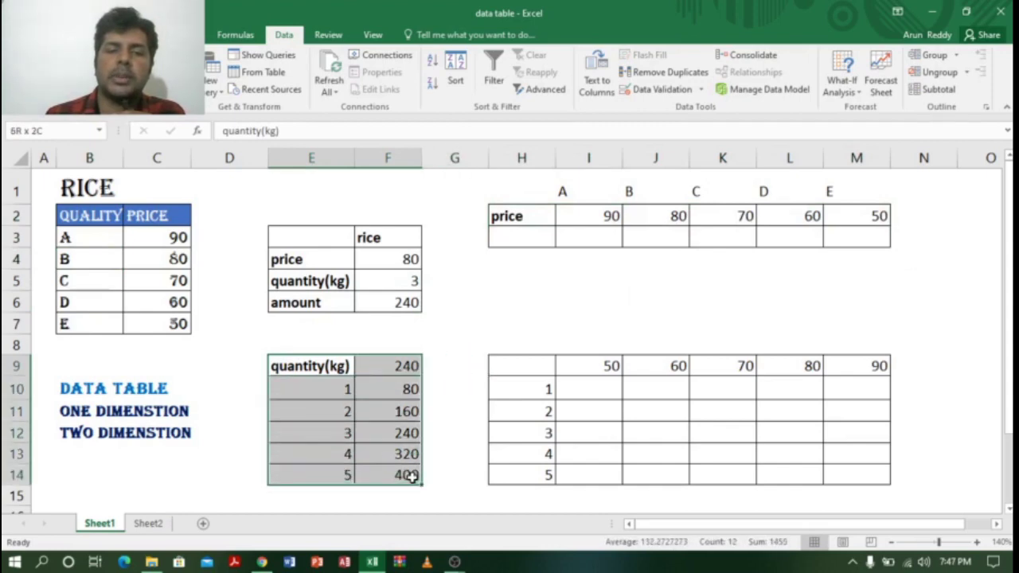
drag(508, 217, 520, 234)
click(520, 236)
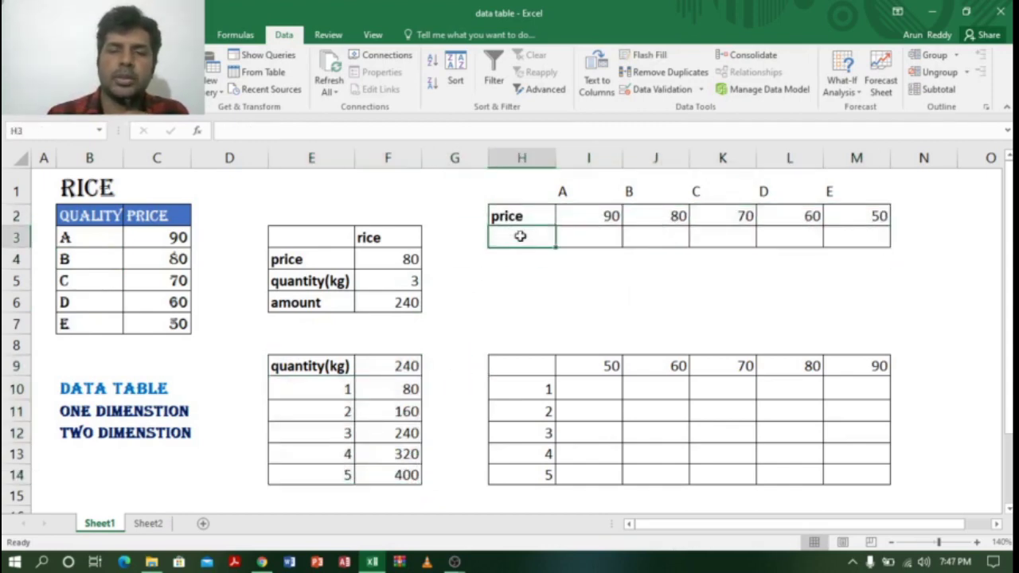
text(=)
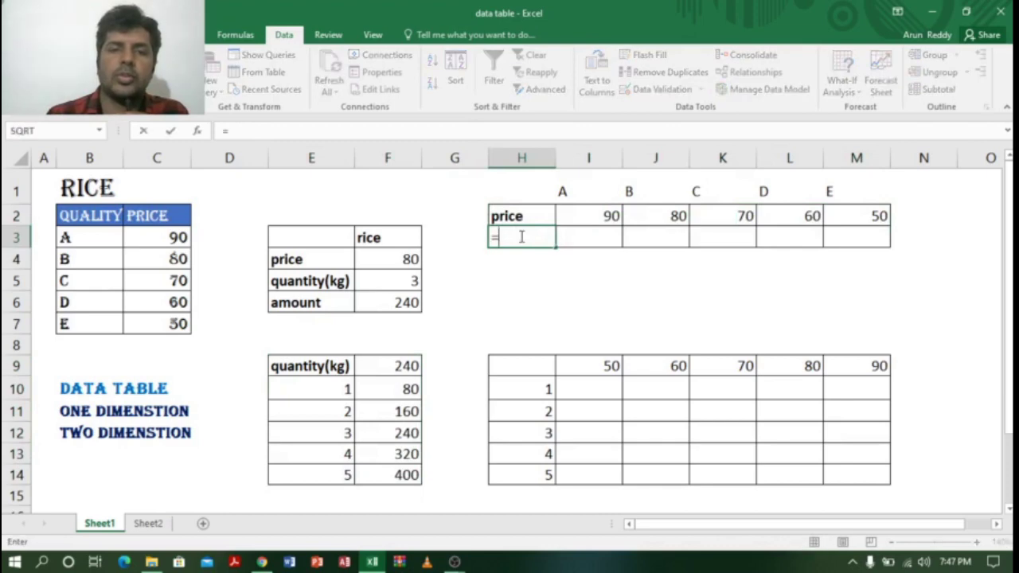
click(390, 303)
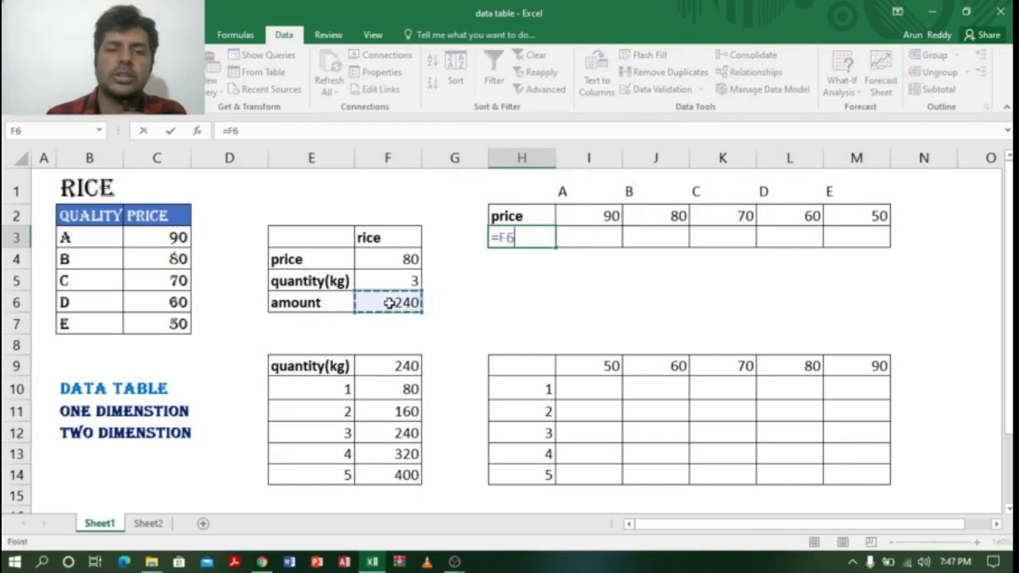
key(Return)
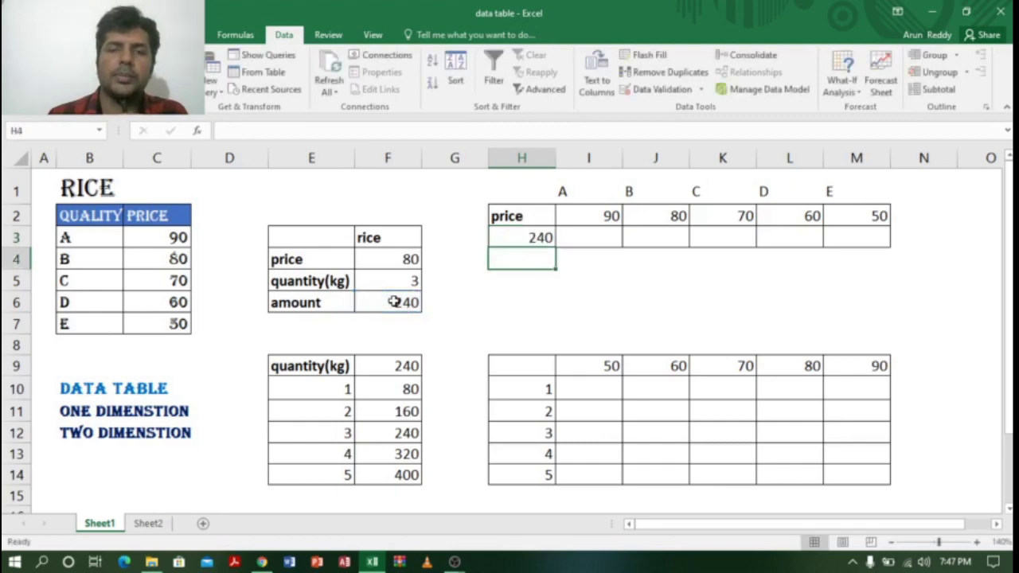
click(538, 236)
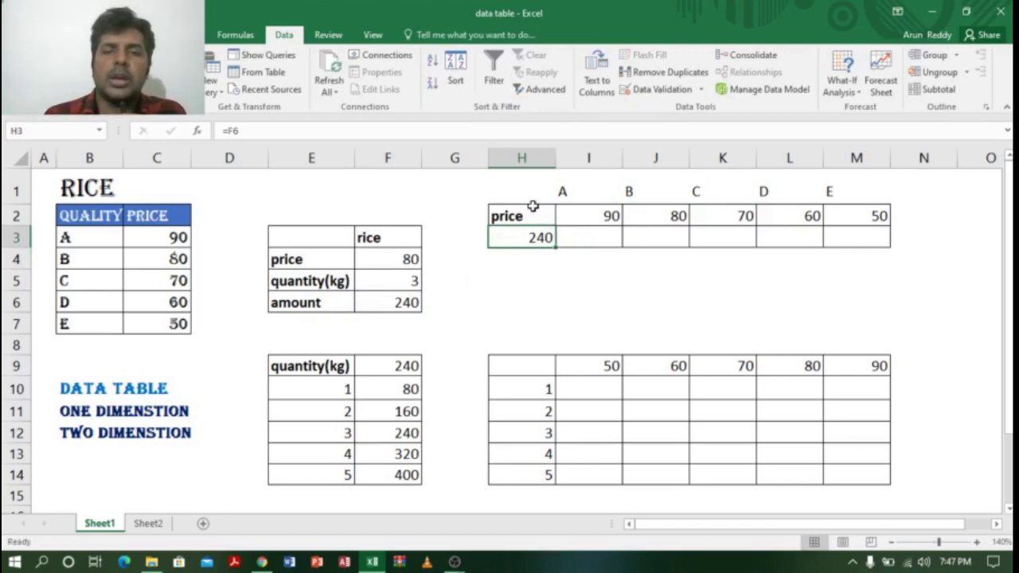
Create a What-If data table on H2:M3 with the price cell $F$4 as row input cell and no column input cell
drag(532, 210, 853, 230)
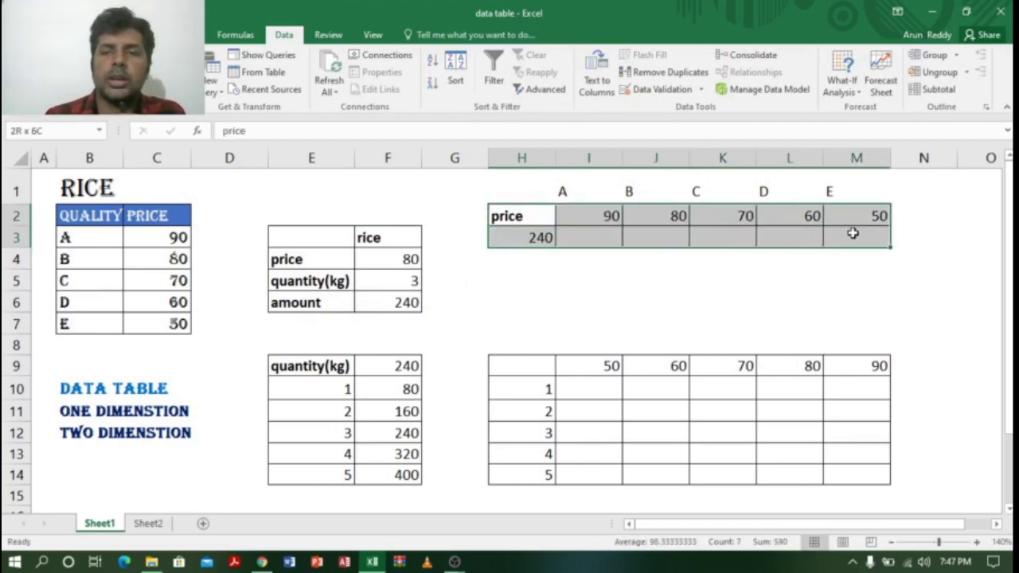
click(858, 93)
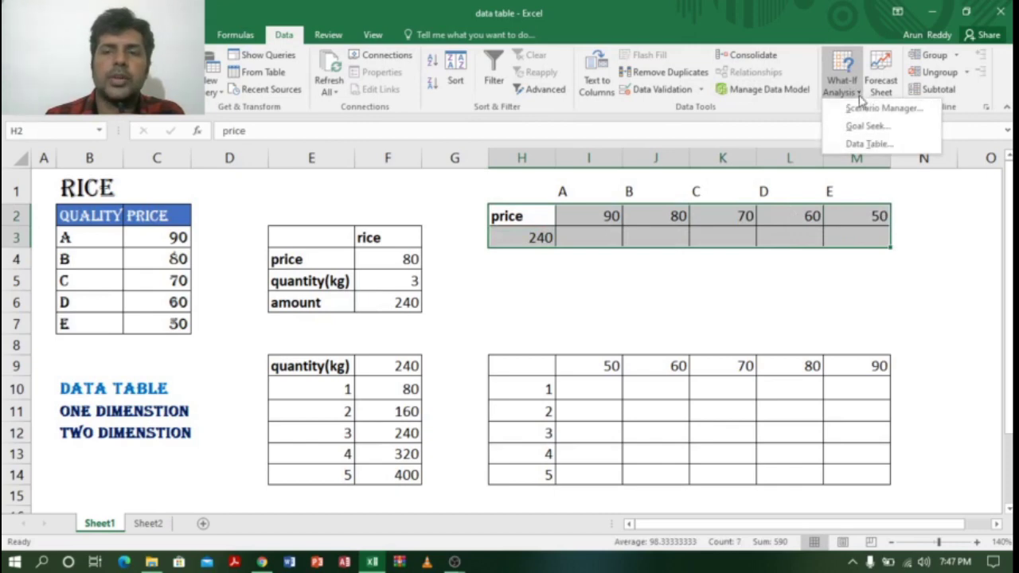
click(870, 144)
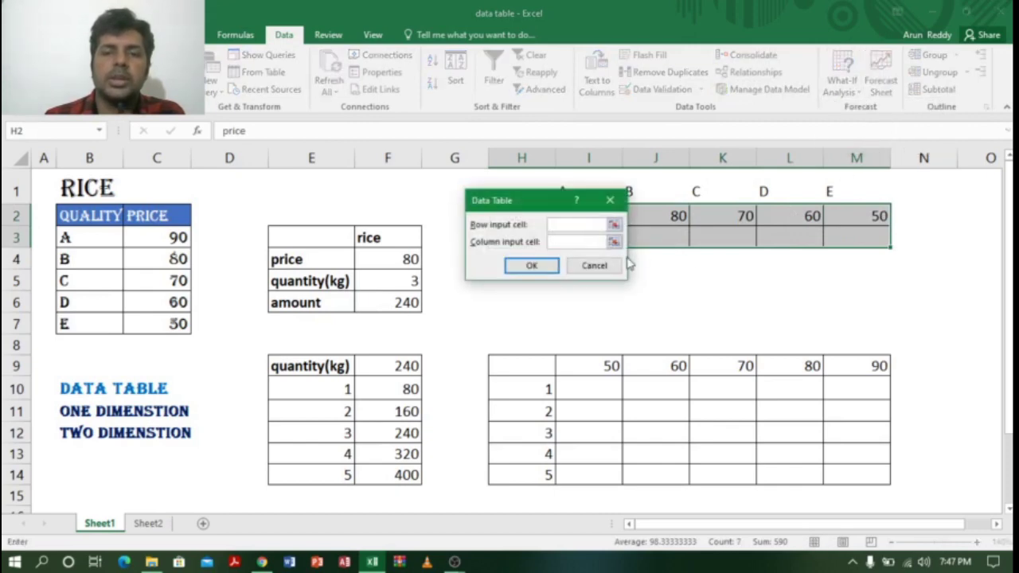
drag(510, 205, 594, 231)
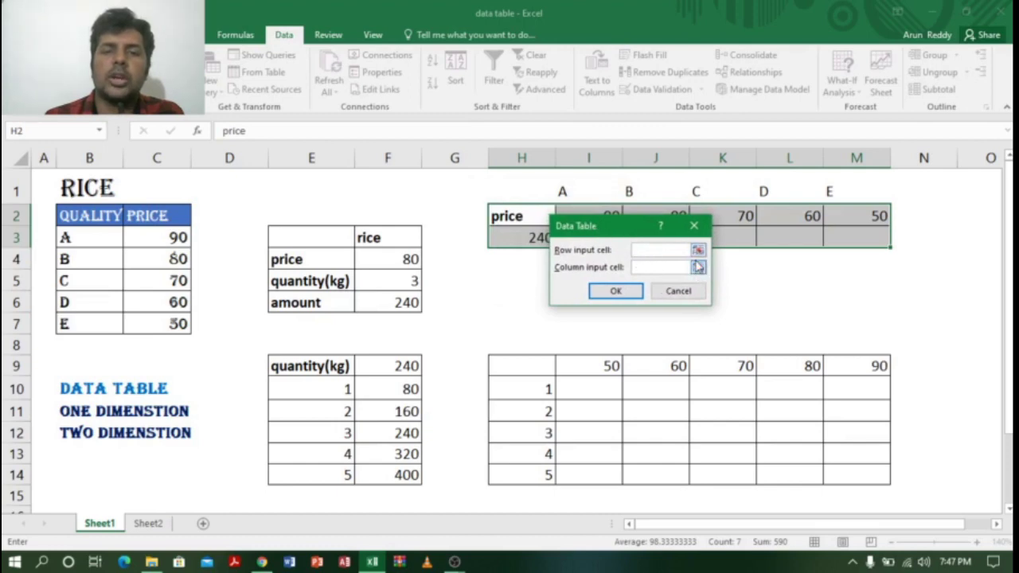
drag(607, 230, 540, 270)
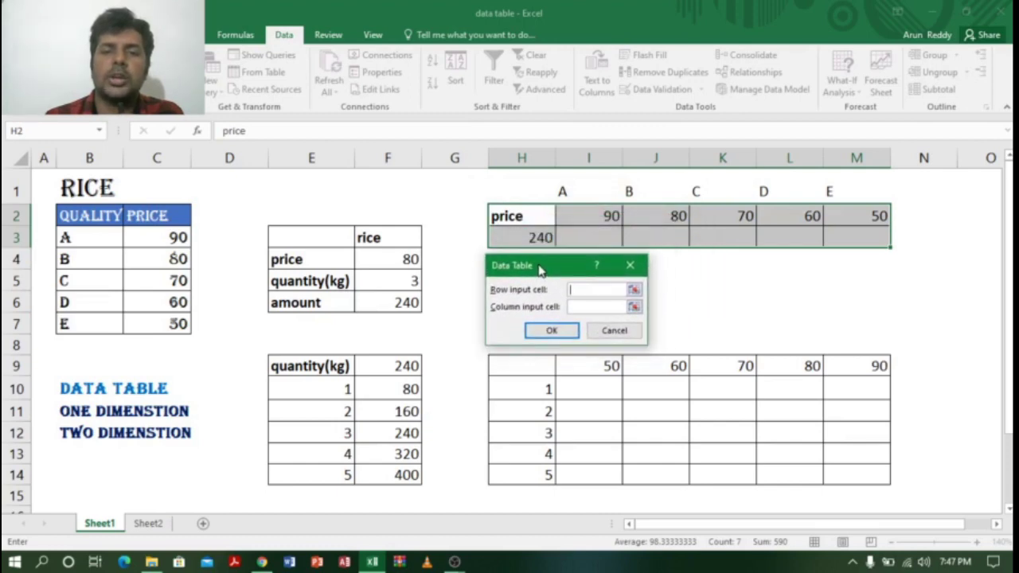
click(634, 291)
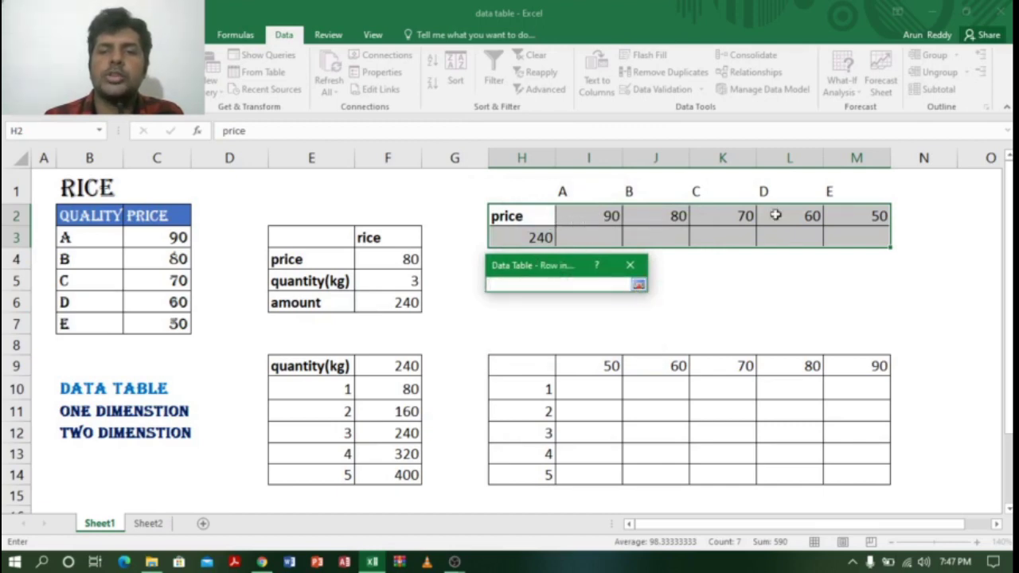
click(409, 258)
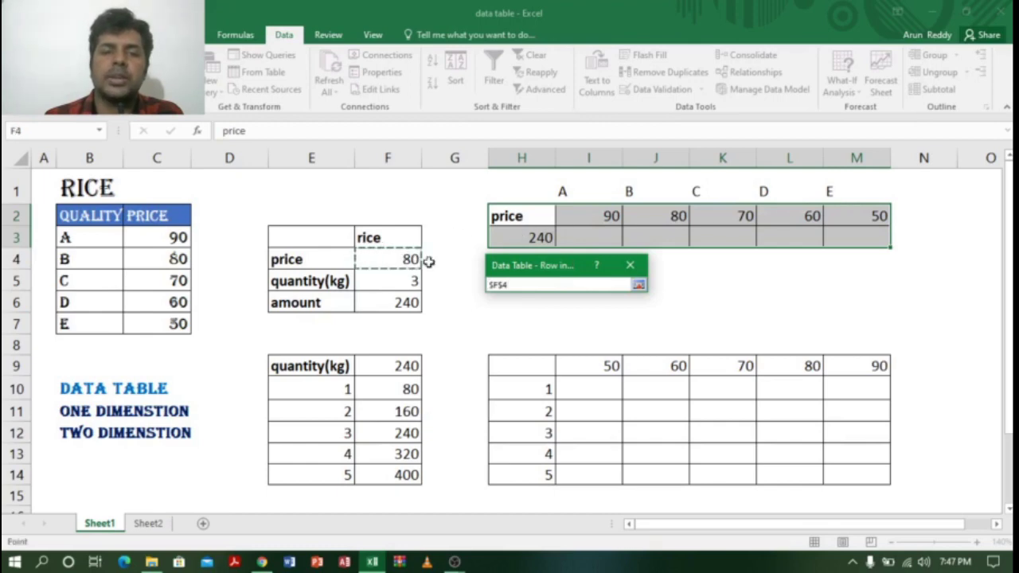
click(640, 287)
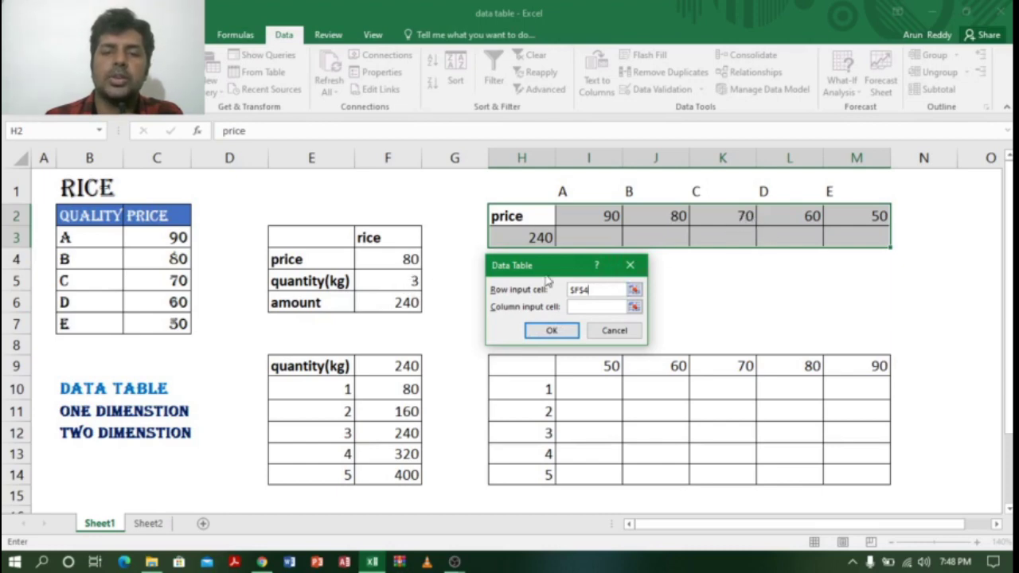
click(551, 332)
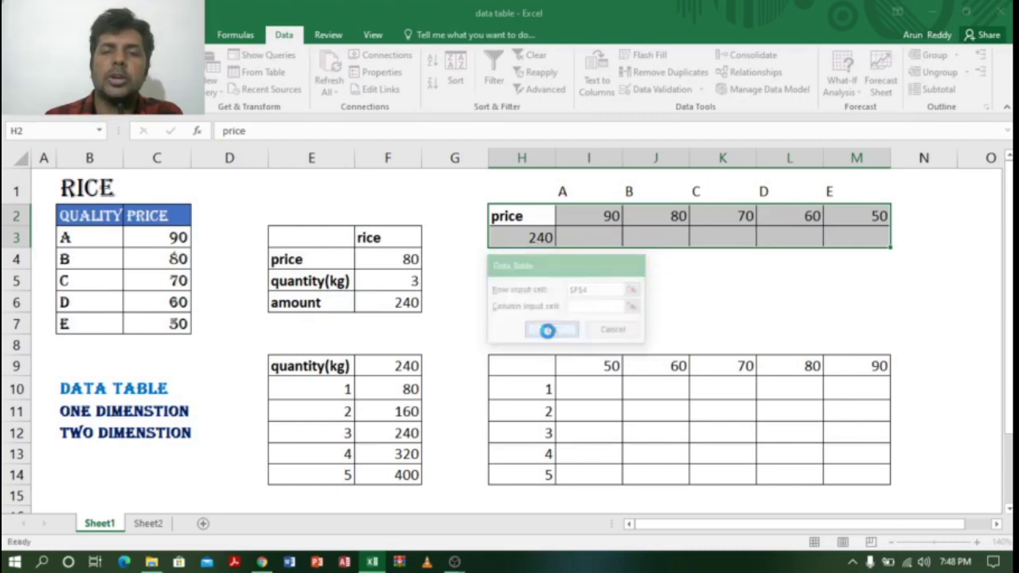
Check the data table amounts in I3:K3 against their prices in row 2 and the quantity in F5
click(605, 237)
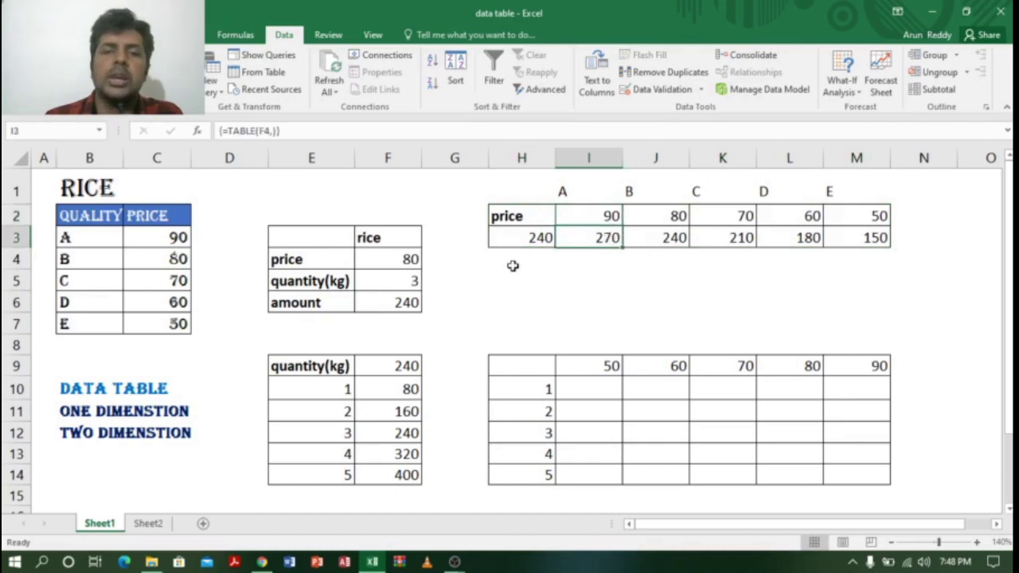
click(416, 283)
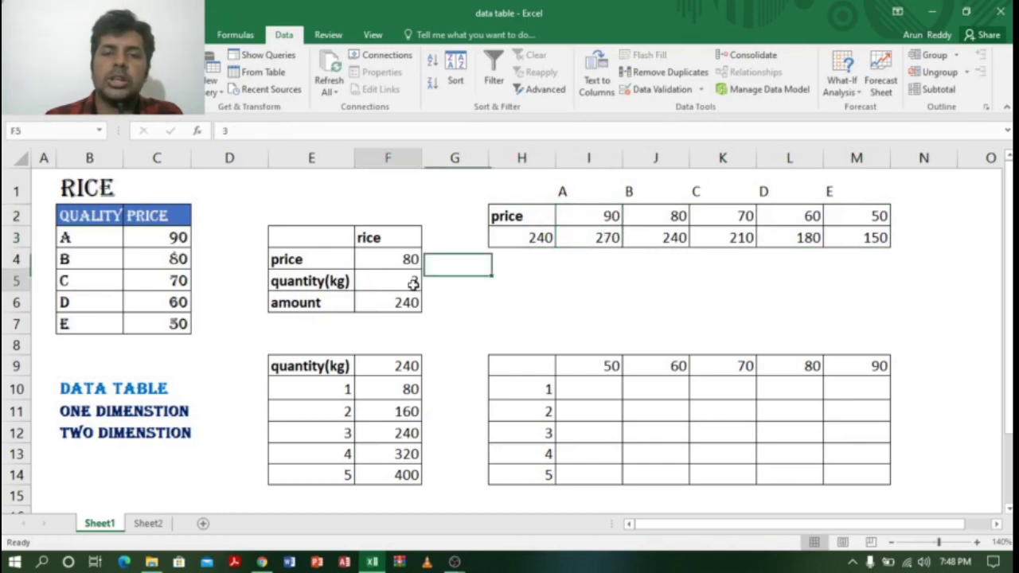
click(677, 218)
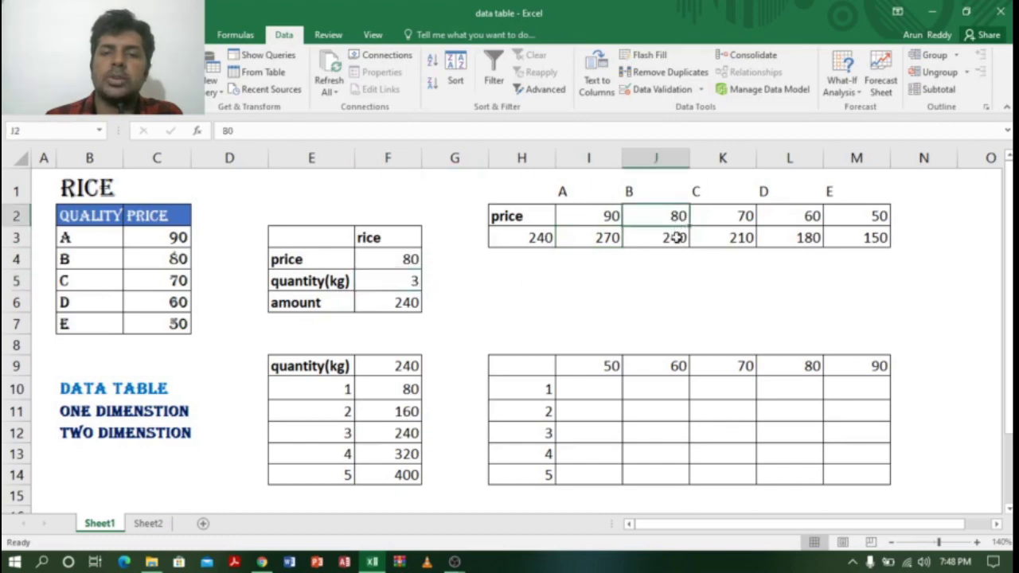
click(676, 239)
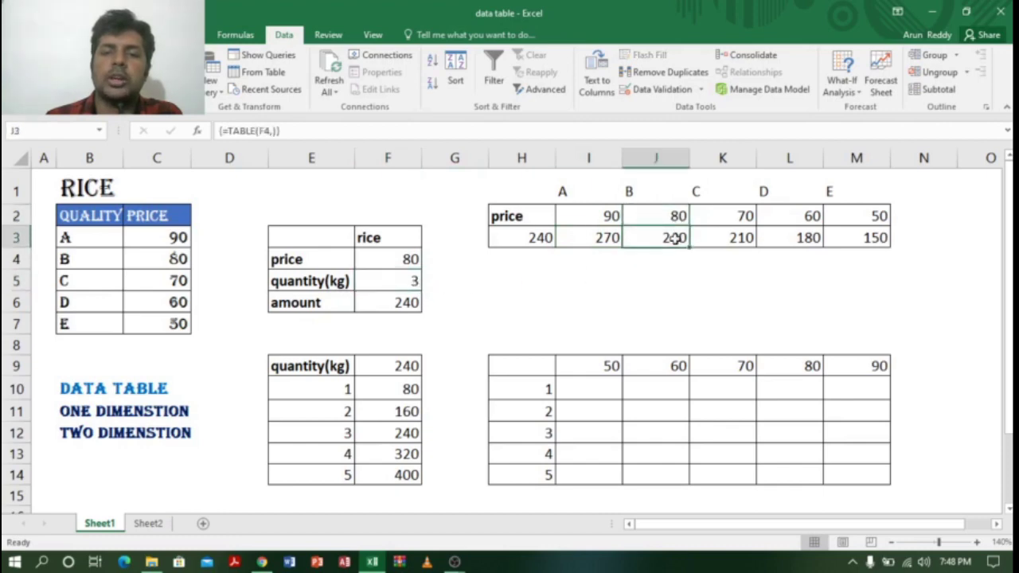
click(410, 279)
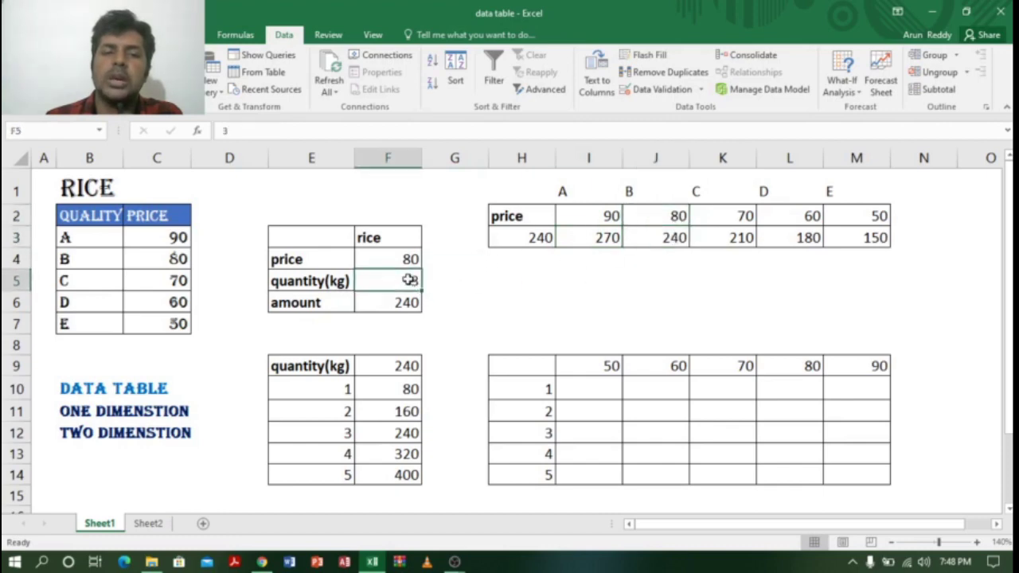
click(745, 222)
click(741, 239)
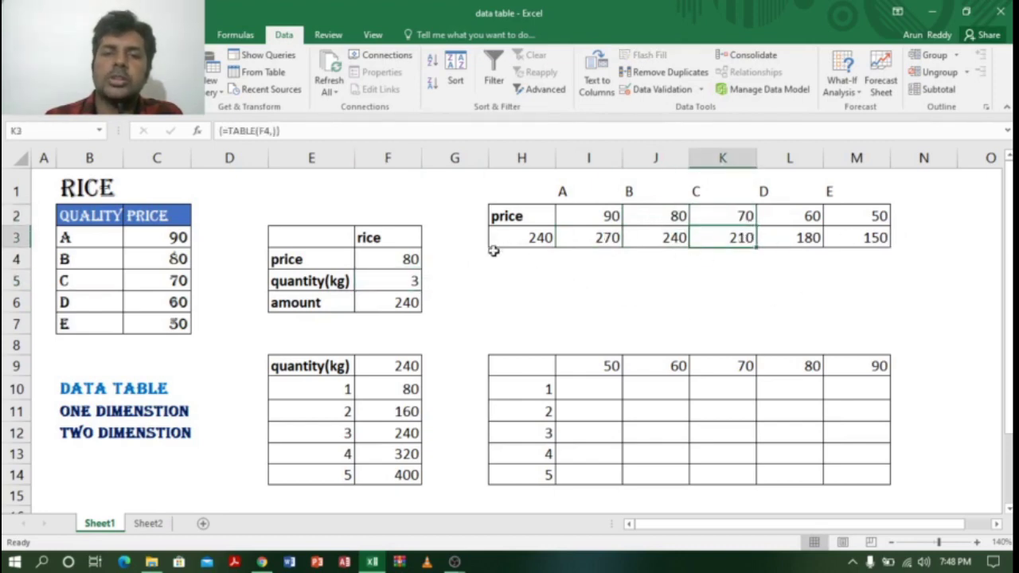
Compare the one-dimensional tables E9:F14 and H2:M3, and examine the quantity column and price row of the two-dimensional grid H9:M14
drag(319, 366, 406, 474)
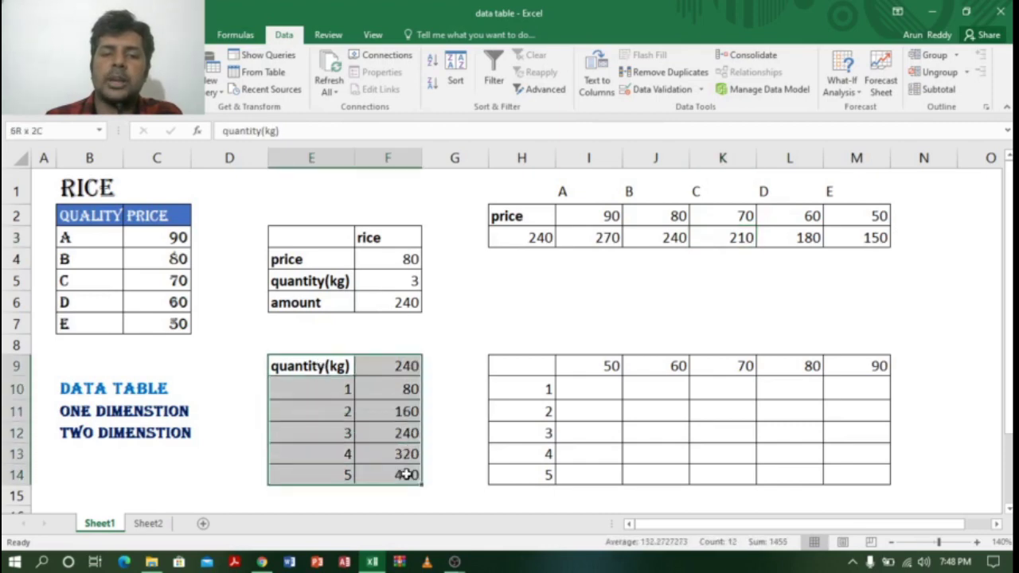
drag(519, 211, 853, 243)
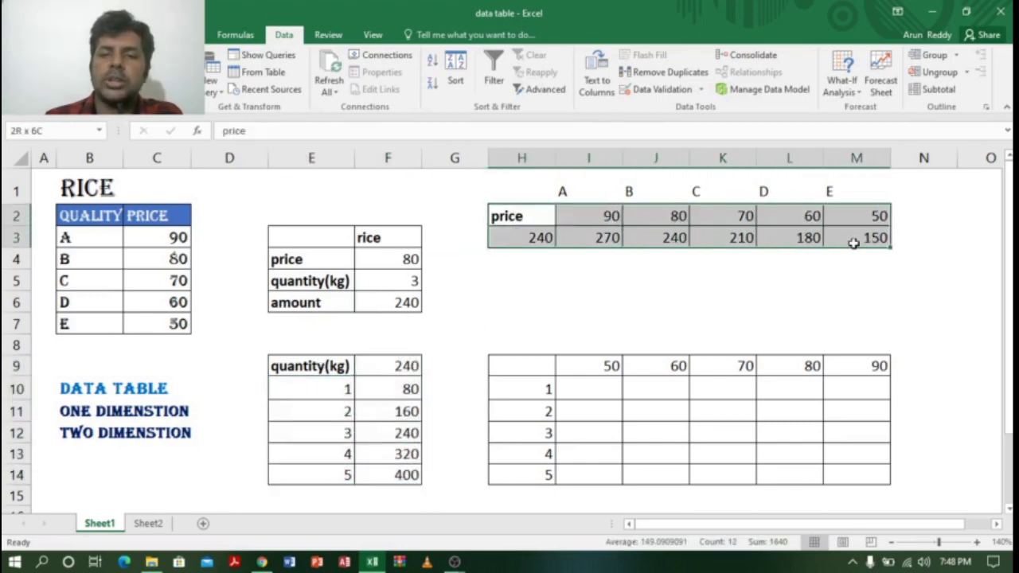
click(662, 298)
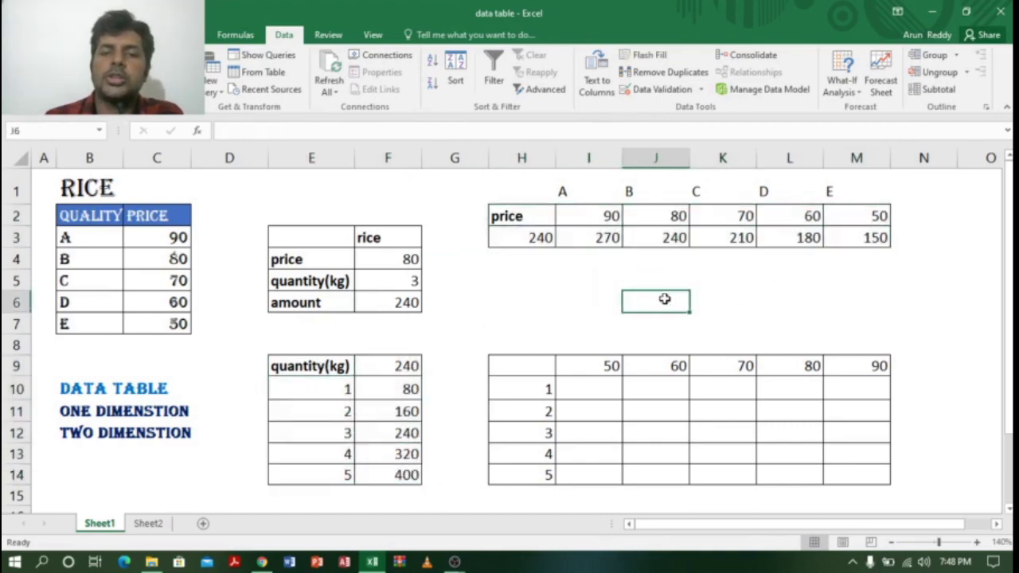
click(585, 388)
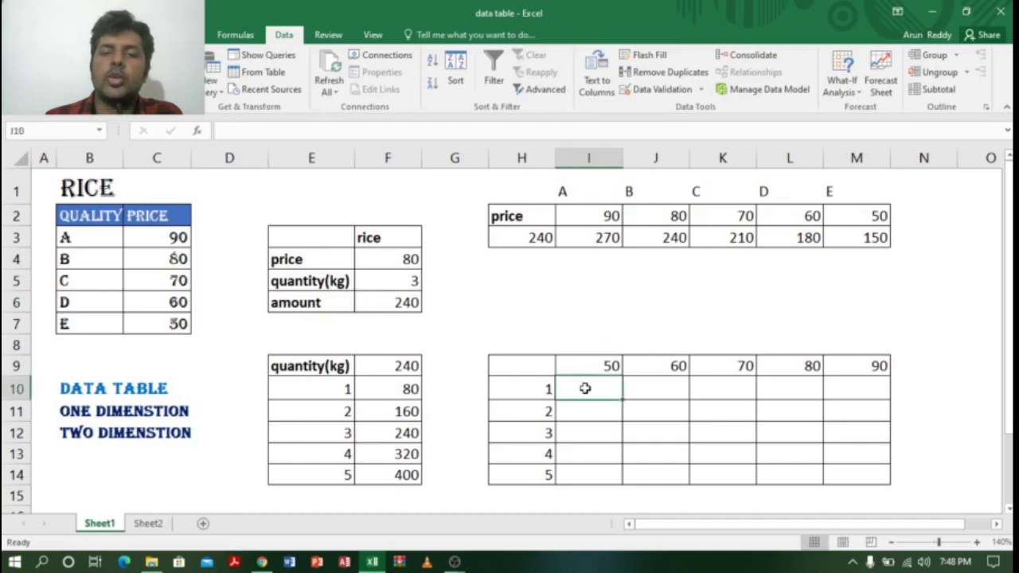
click(535, 363)
drag(542, 364, 534, 473)
drag(539, 364, 876, 367)
click(601, 389)
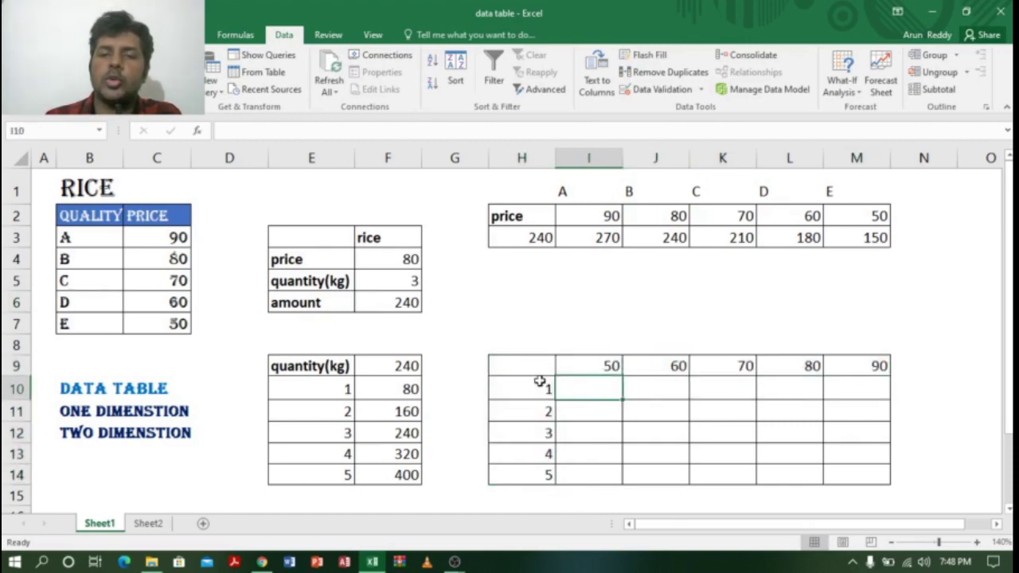
Link corner cell H9 of the two-dimensional grid to the rice amount with the formula =F6
click(517, 364)
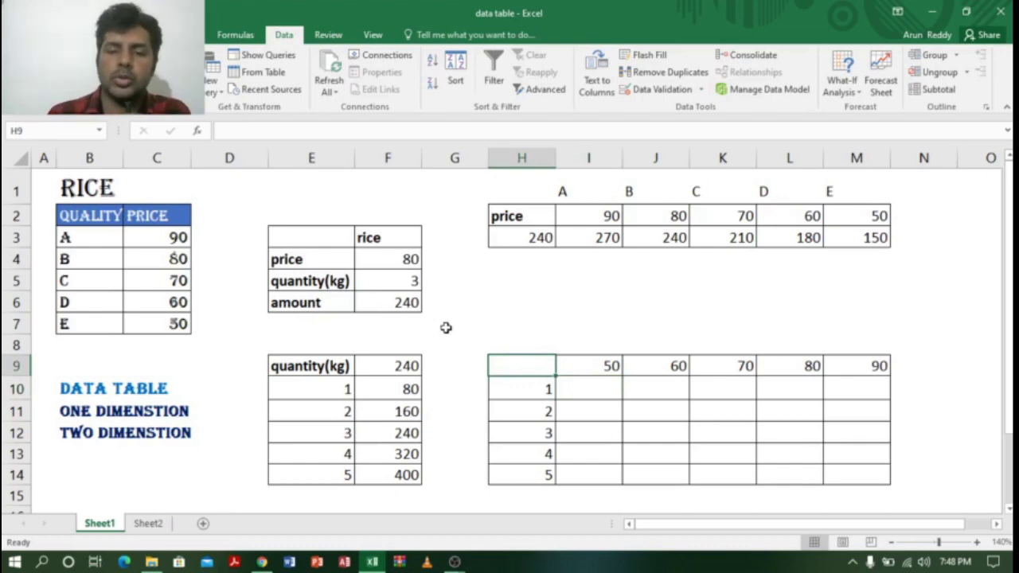
text(=)
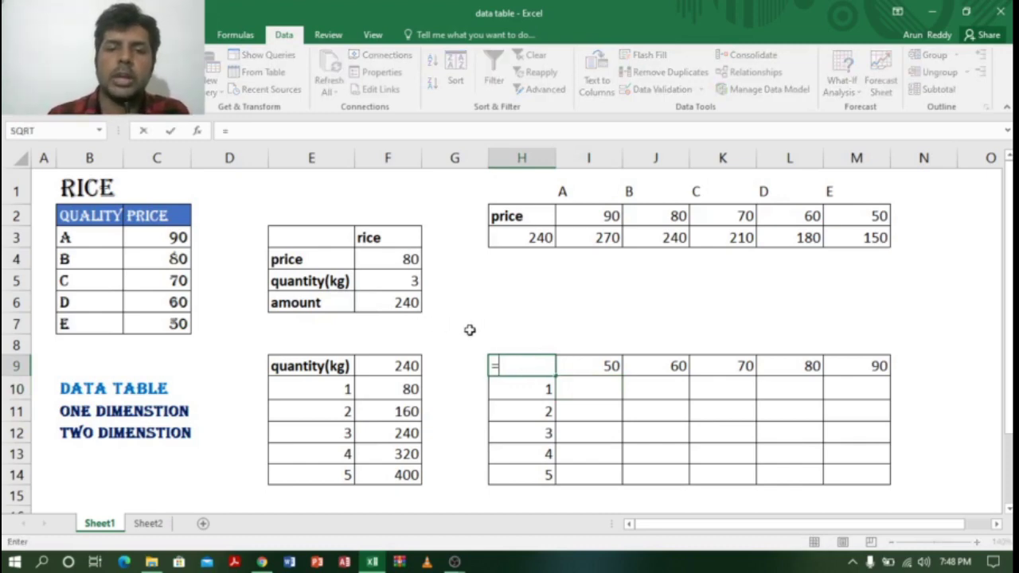
click(411, 306)
key(Return)
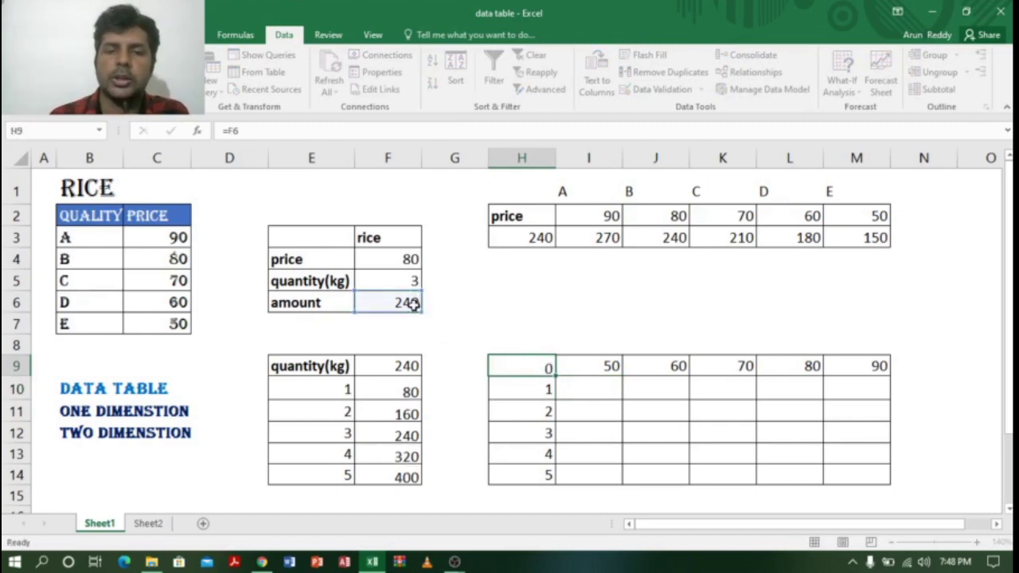
click(625, 451)
Create a two-dimensional What-If data table on H9:M14 with price cell $F$4 as row input and quantity cell $F$5 as column input
mouse_move(547, 366)
mouse_down()
mouse_move(597, 489)
mouse_move(849, 484)
mouse_move(868, 478)
mouse_move(860, 475)
mouse_up()
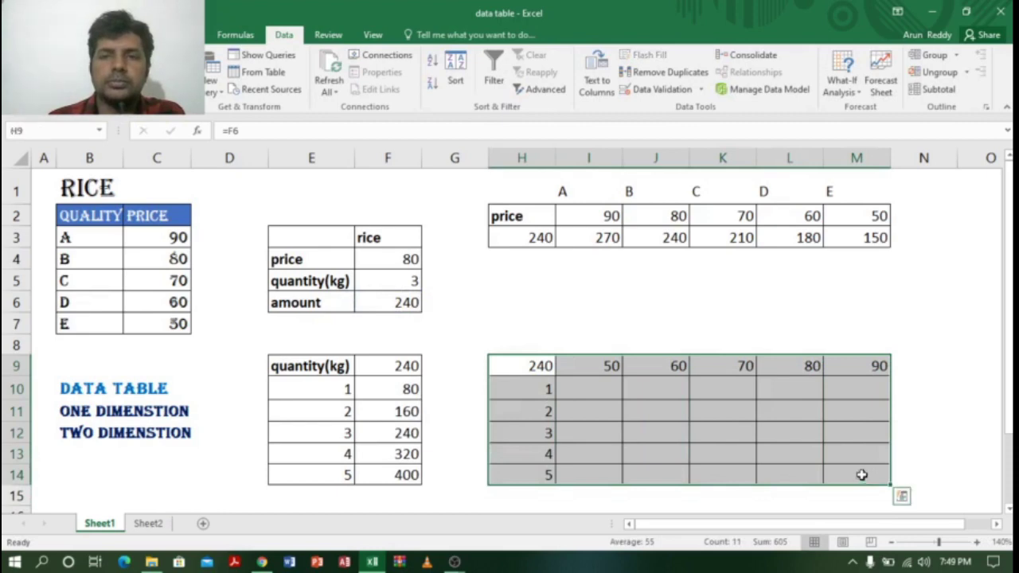
click(863, 94)
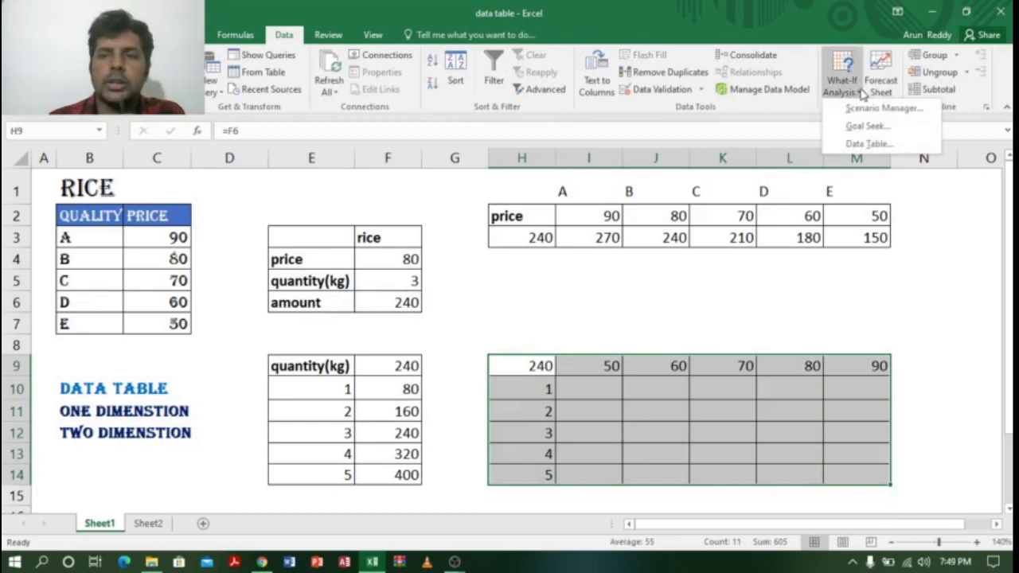
click(873, 143)
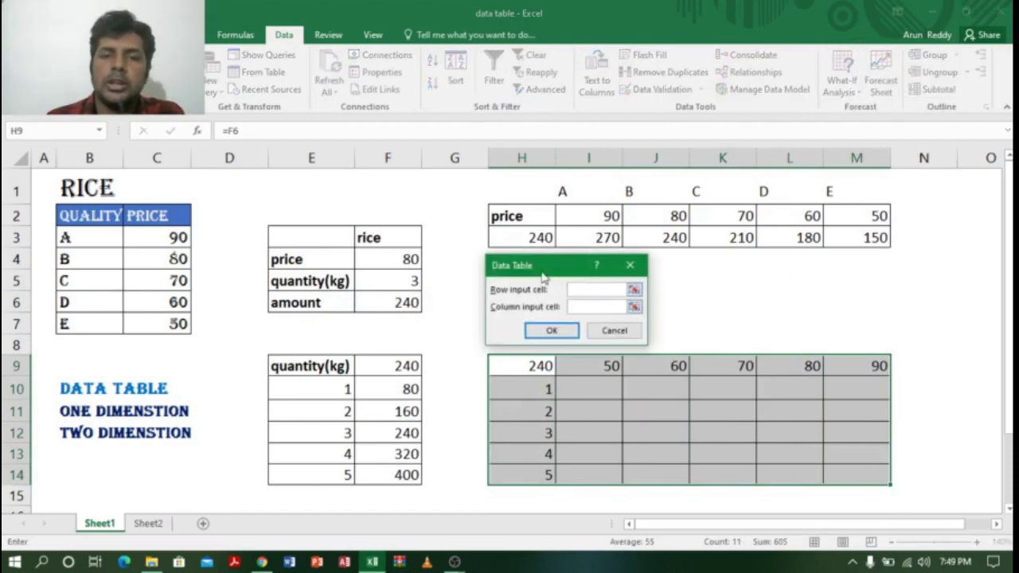
drag(539, 270, 629, 253)
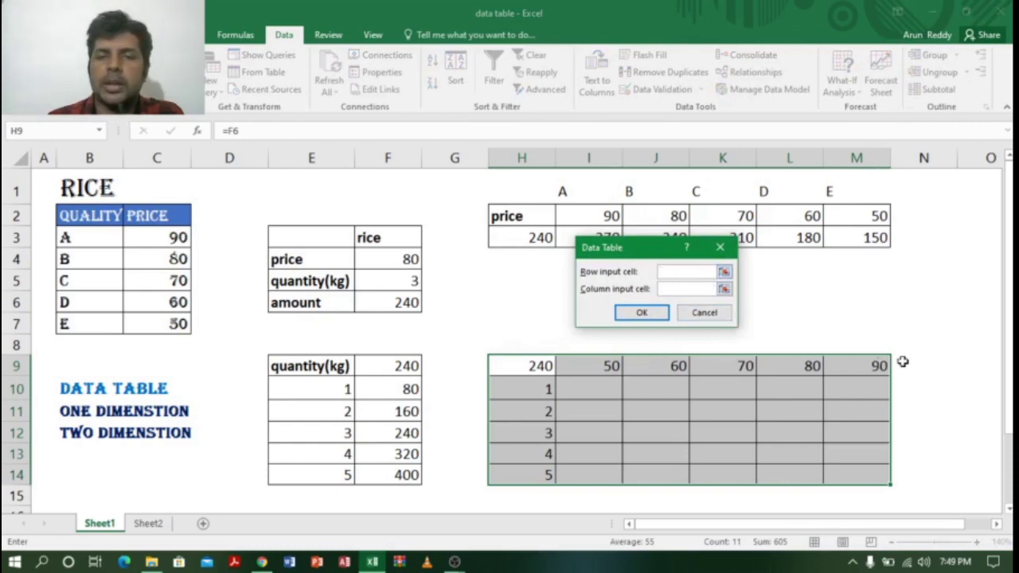
click(724, 271)
click(390, 259)
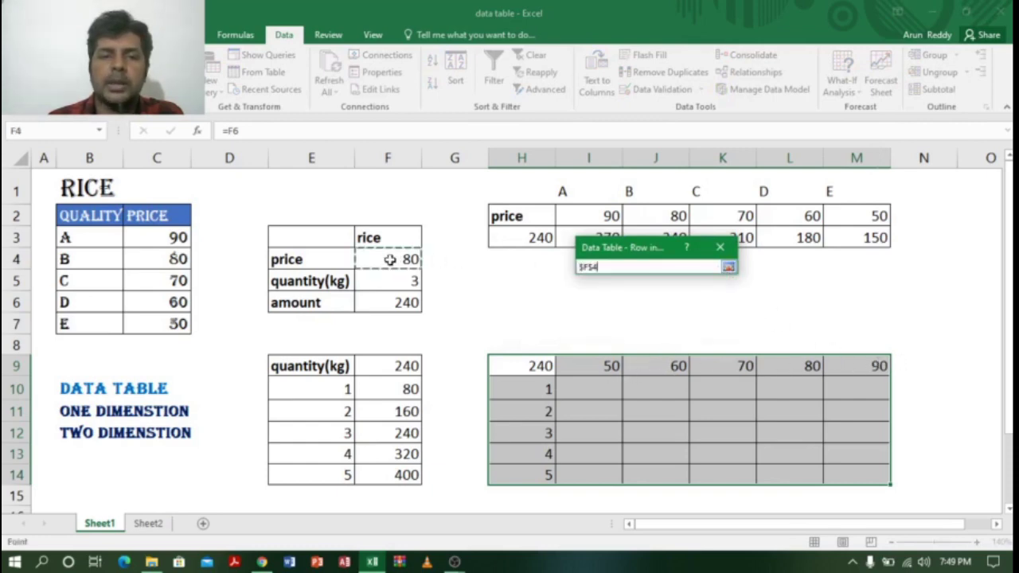
click(729, 267)
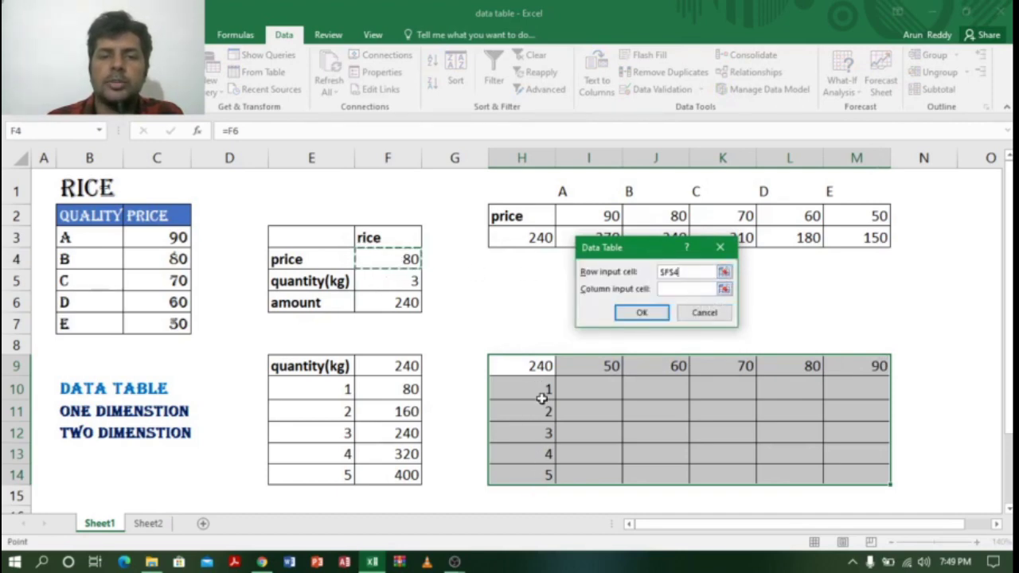
click(724, 288)
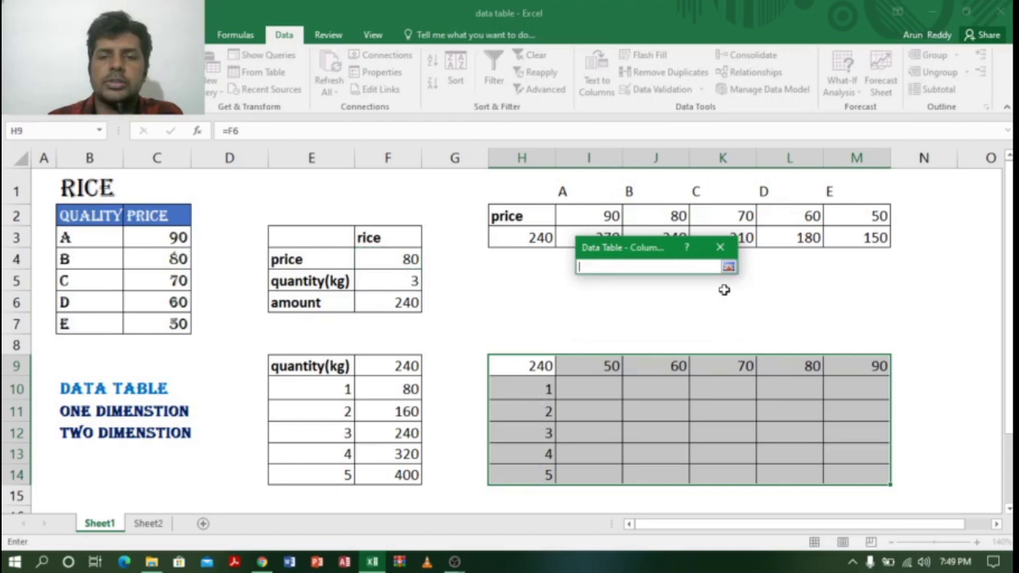
click(395, 281)
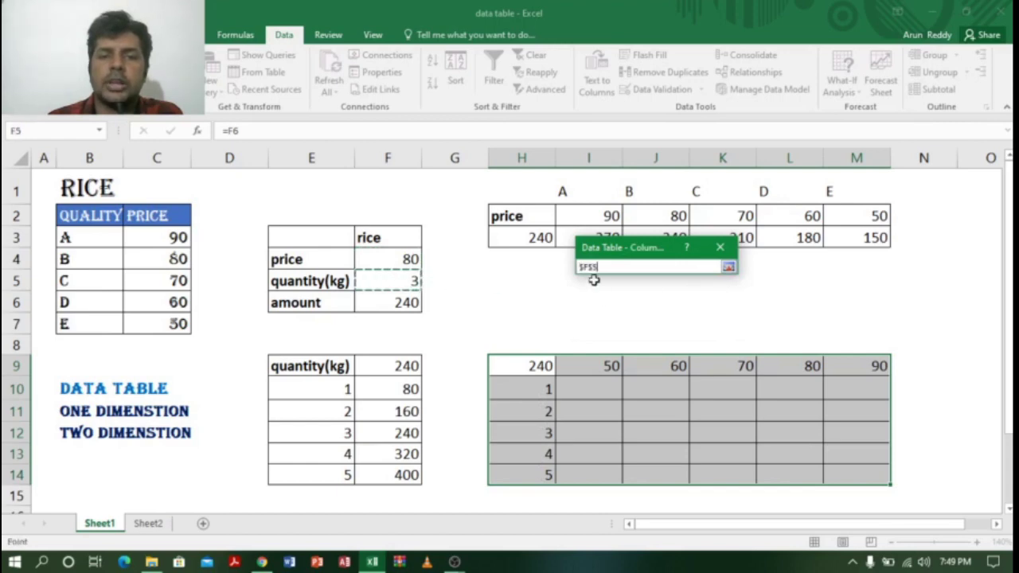
click(729, 267)
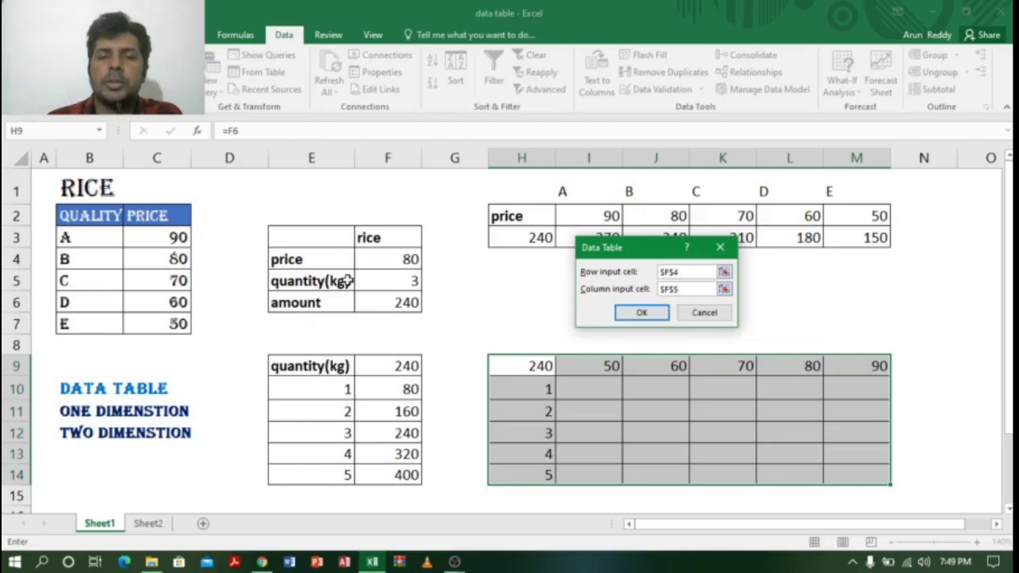
click(641, 314)
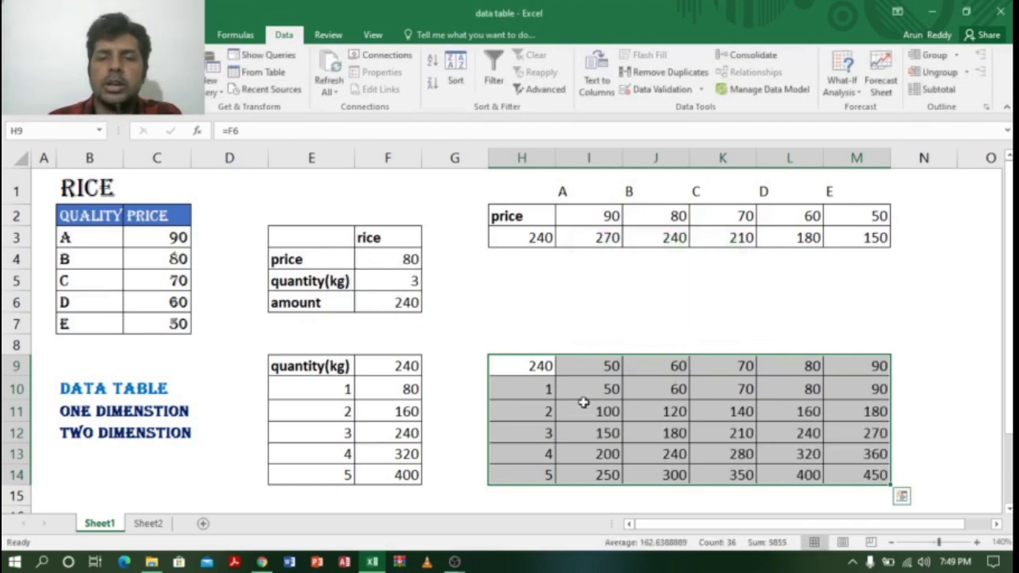
Check the amounts in the two-dimensional table H9:M14 against the quantities in column H and the prices in row 9
click(546, 390)
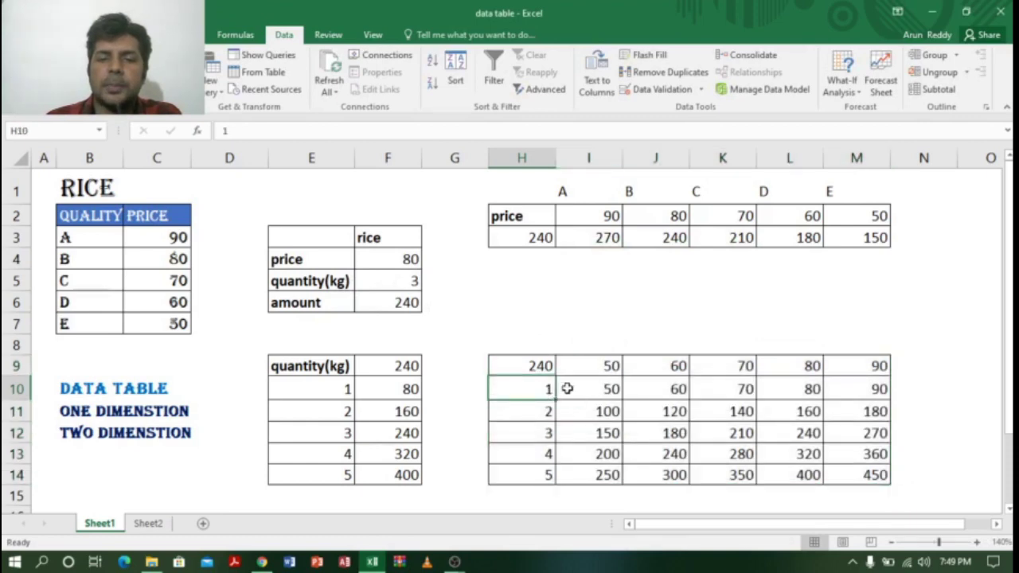
click(613, 366)
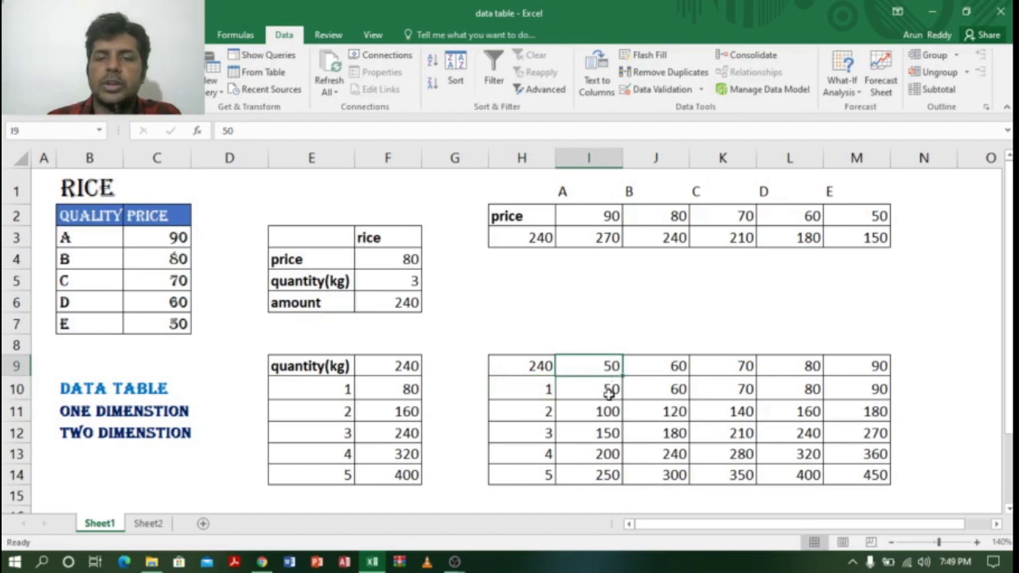
click(609, 390)
click(544, 390)
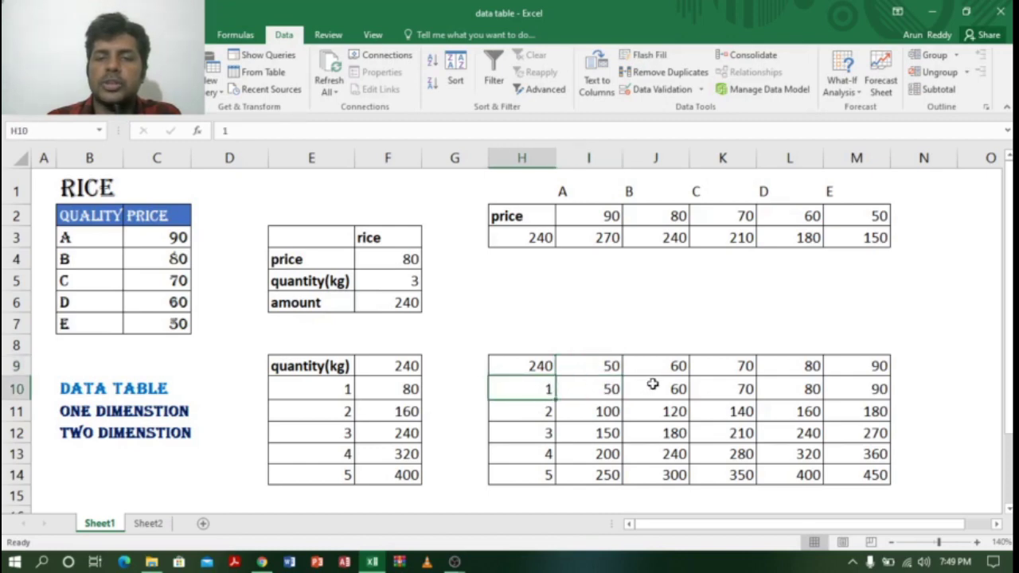
click(681, 365)
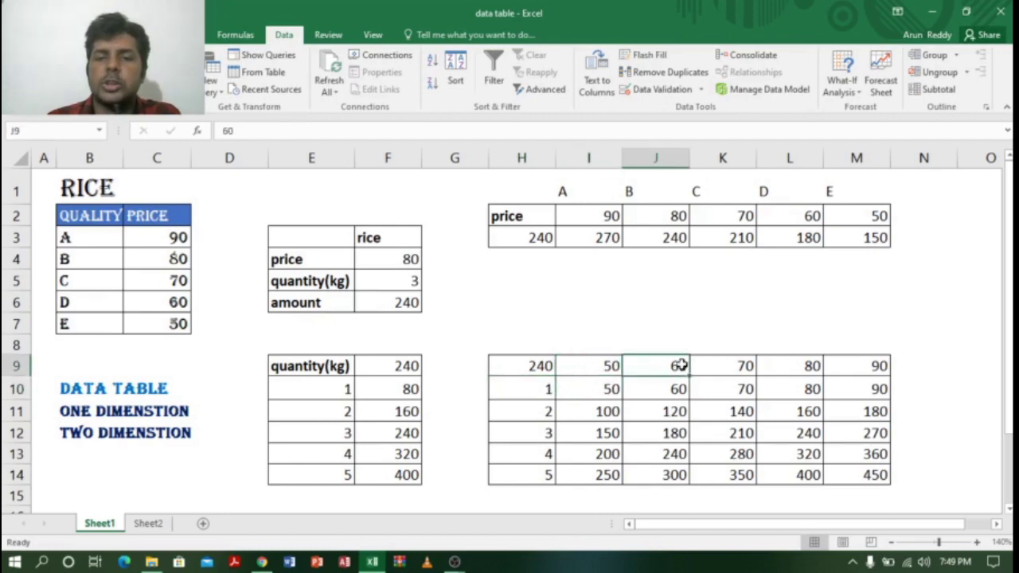
click(678, 389)
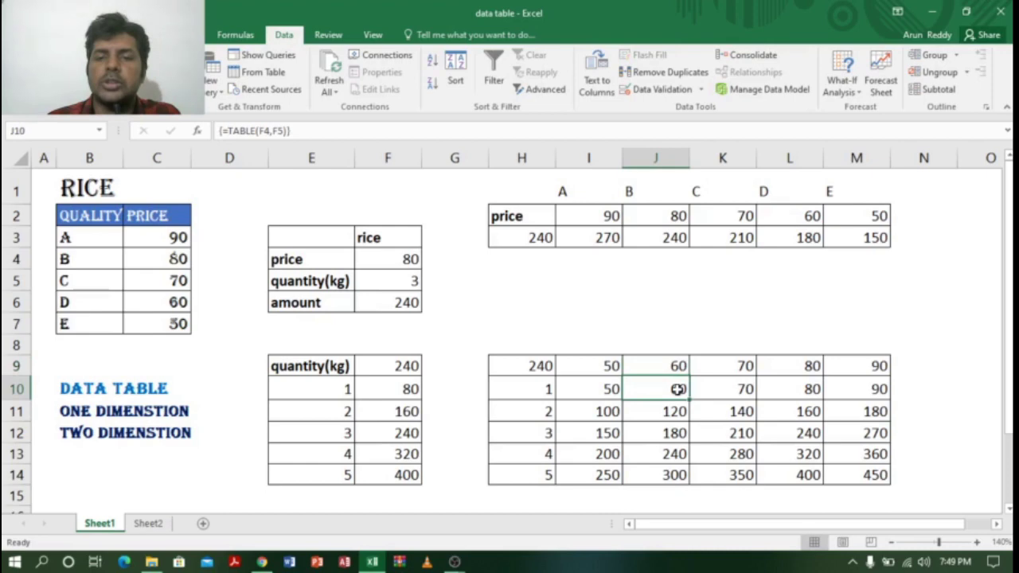
click(546, 414)
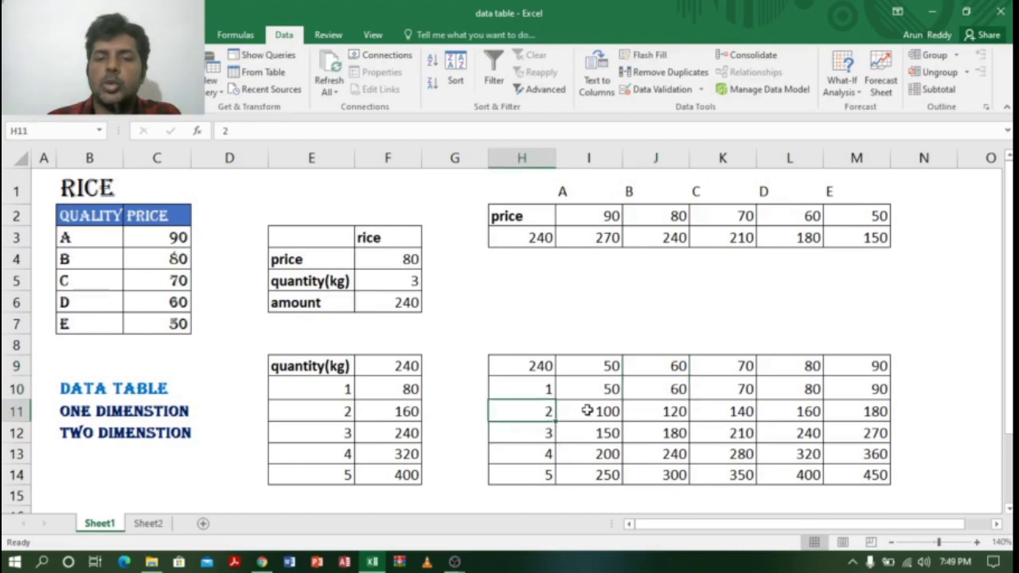
click(610, 366)
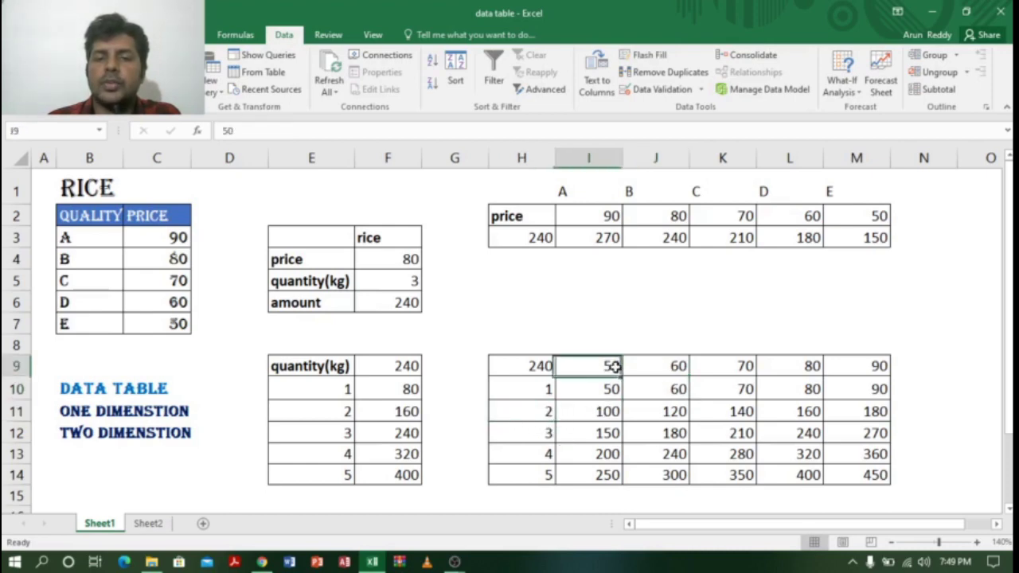
click(607, 410)
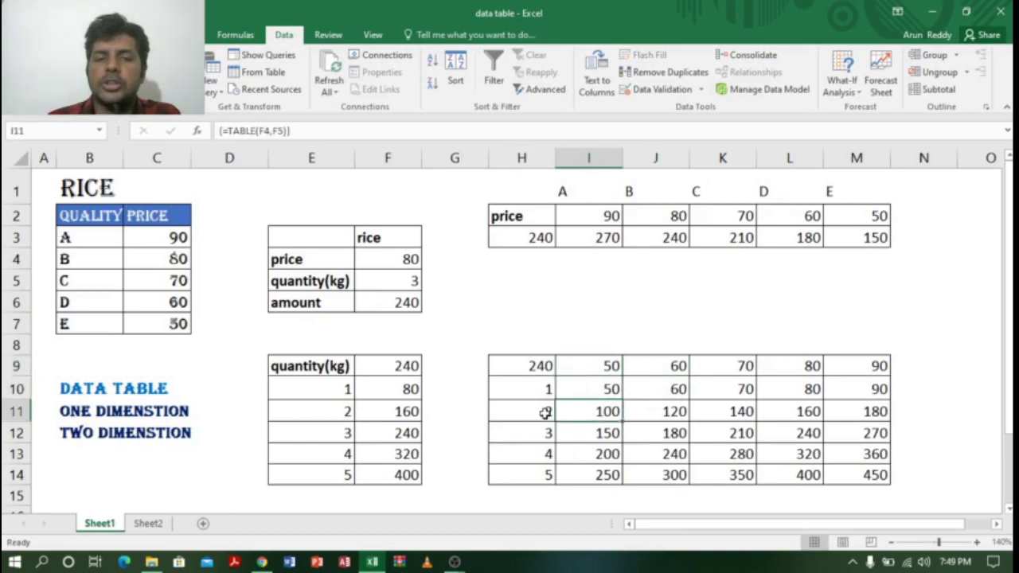
click(546, 412)
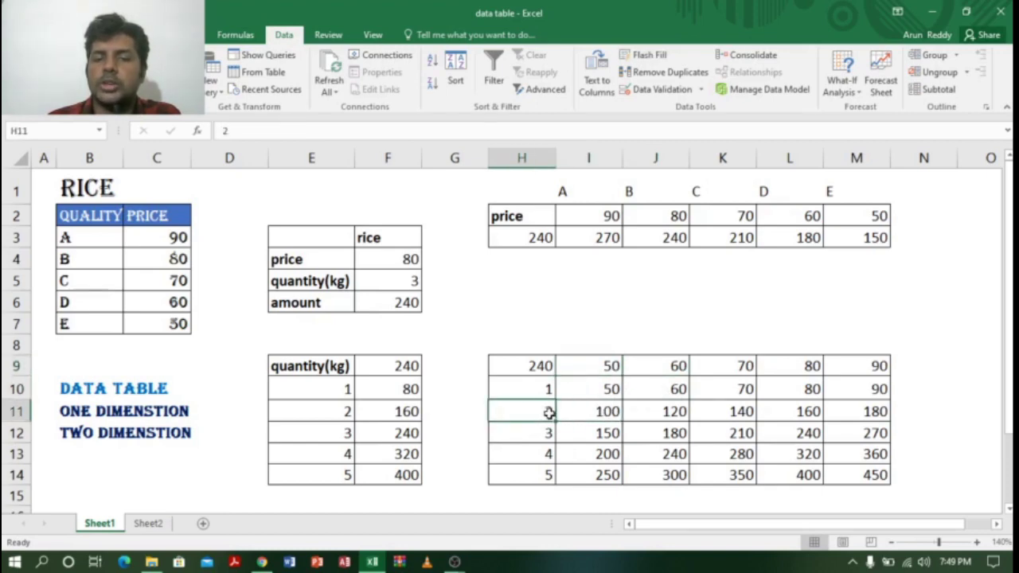
click(857, 368)
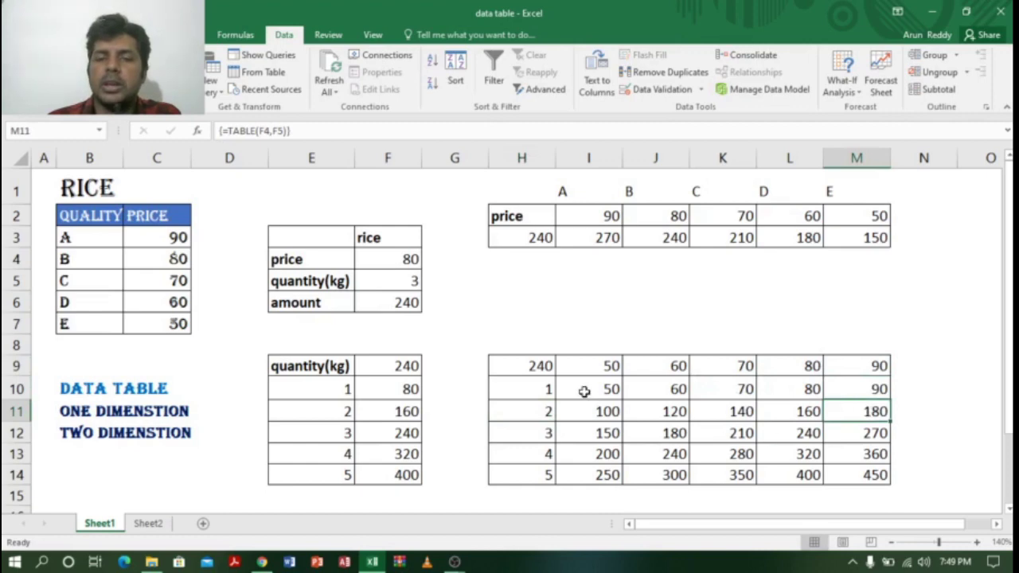
drag(529, 367, 865, 472)
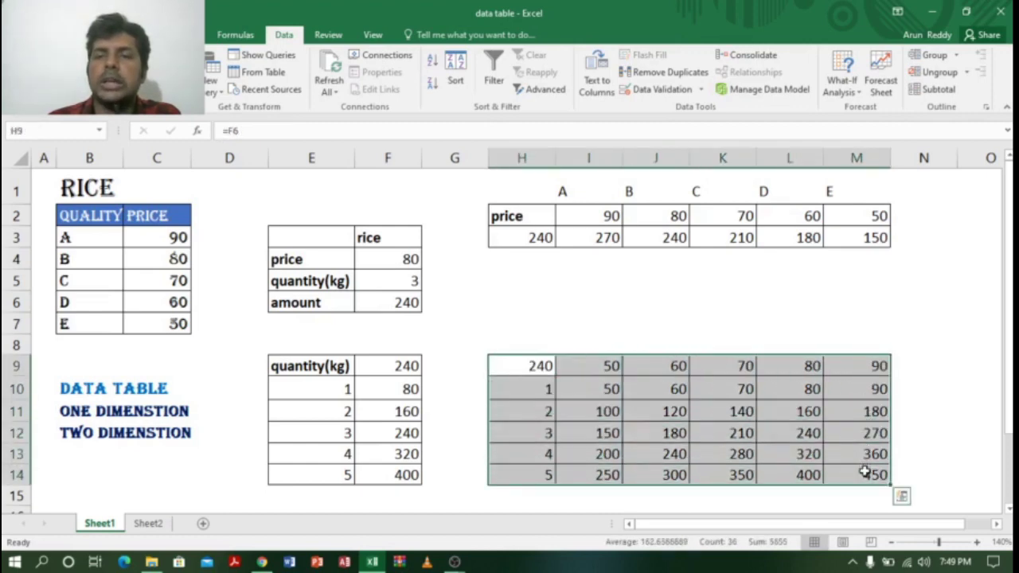
click(908, 299)
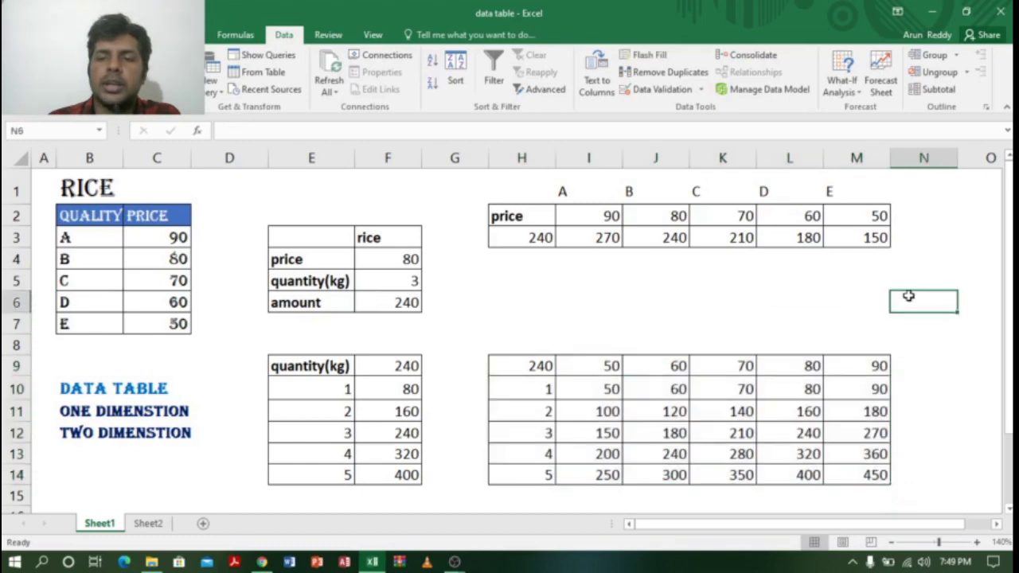
drag(512, 362, 858, 473)
click(940, 388)
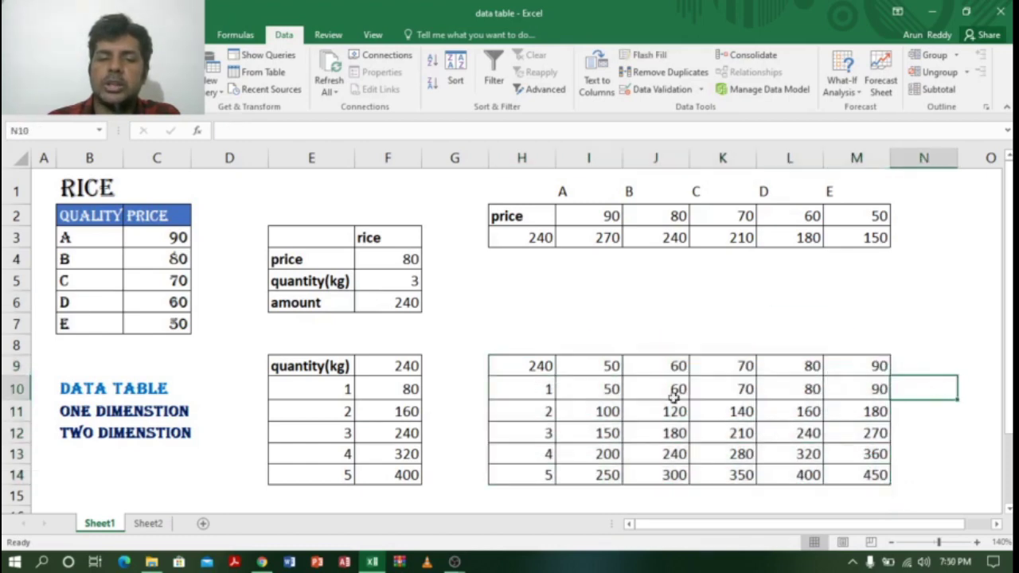
Switch to Sheet2 and clear the existing emi formula from cell C5
click(157, 526)
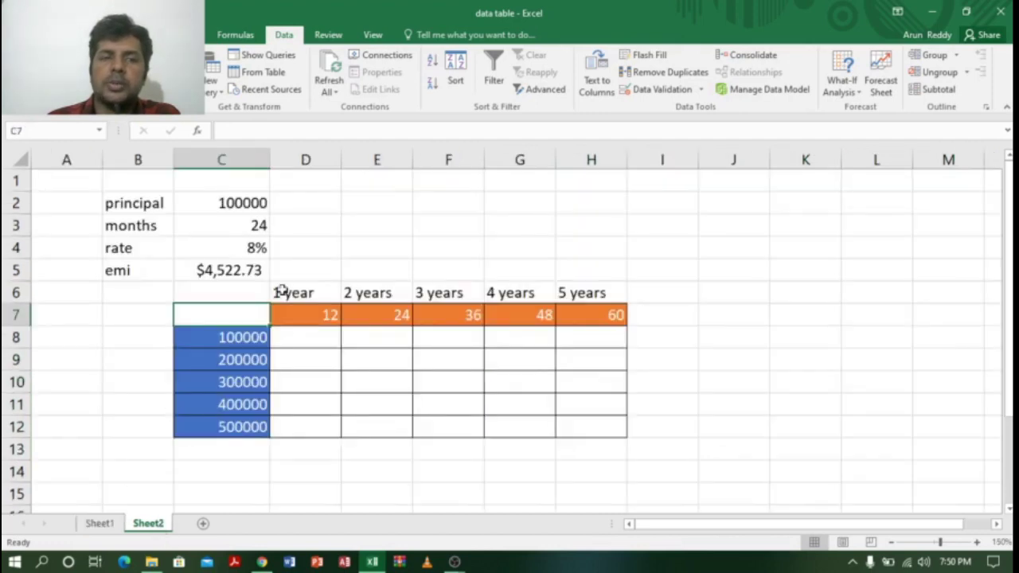
click(318, 225)
click(255, 273)
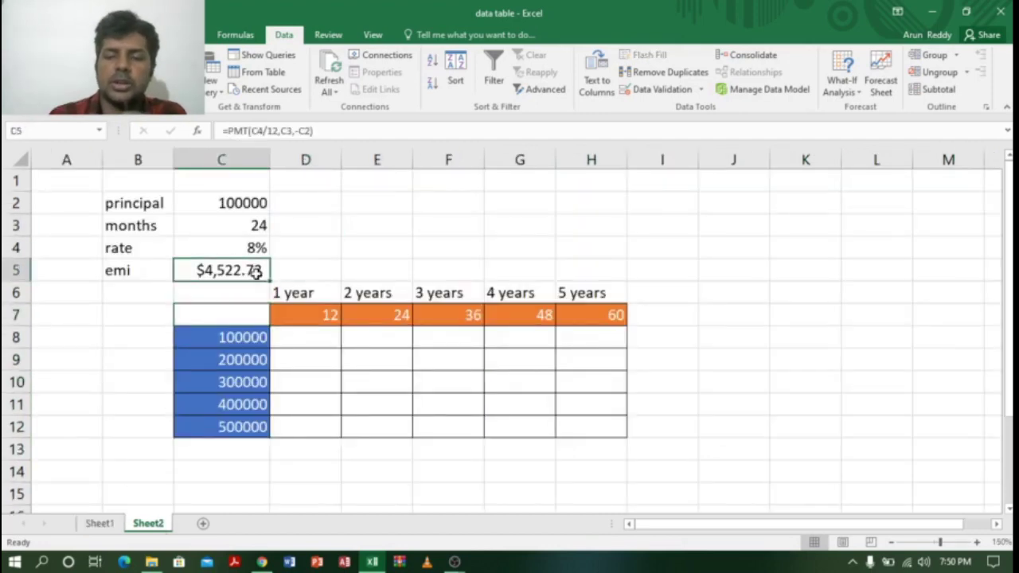
key(Delete)
Review the loan's principal, months and rate inputs in cells C2 to C4
click(220, 201)
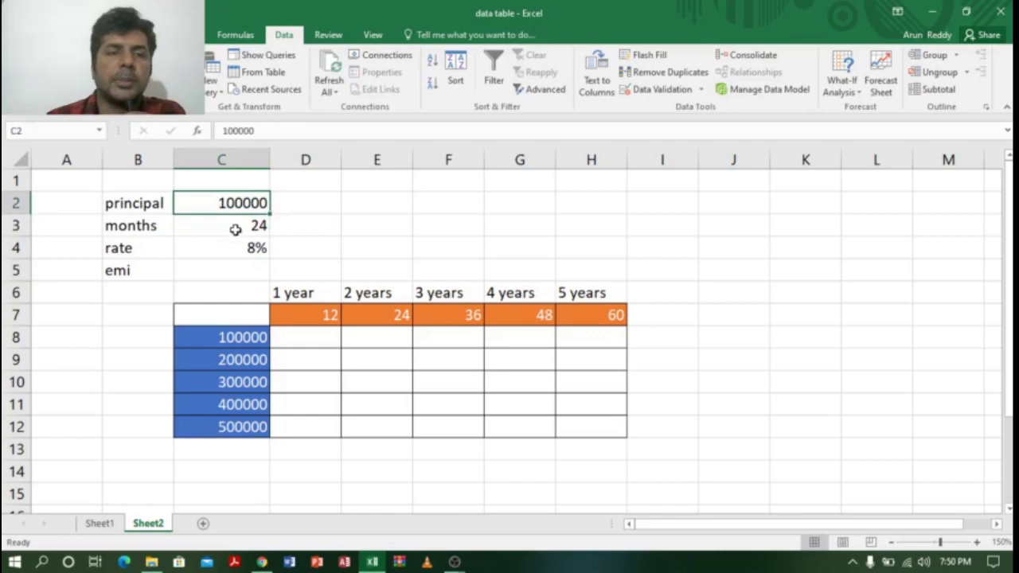
click(254, 225)
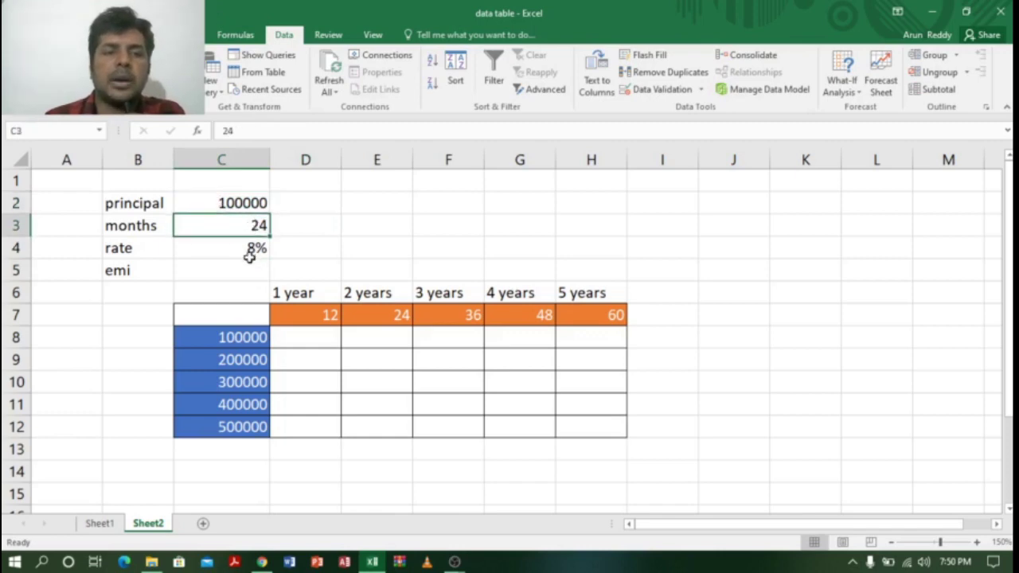
click(346, 222)
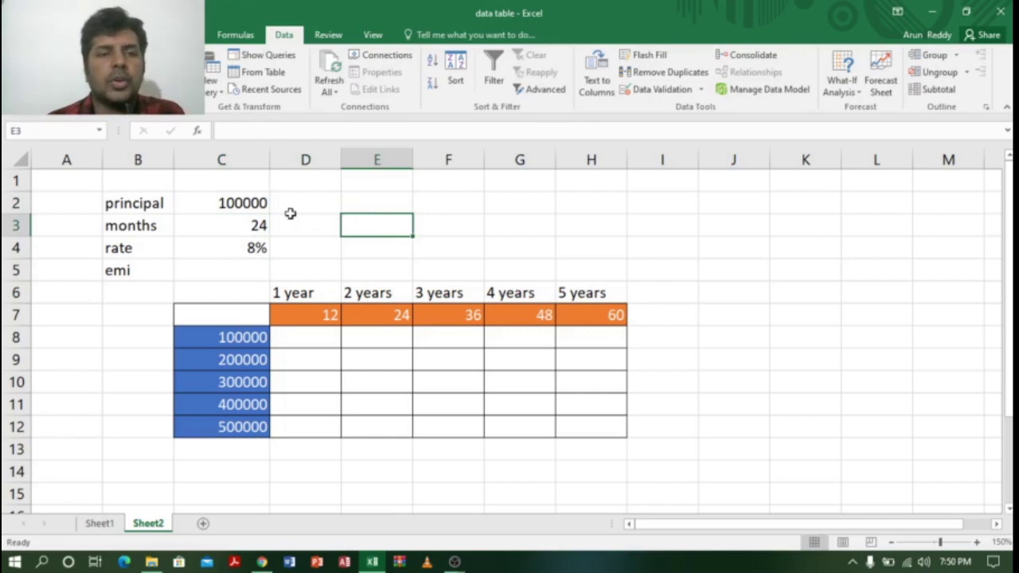
click(243, 205)
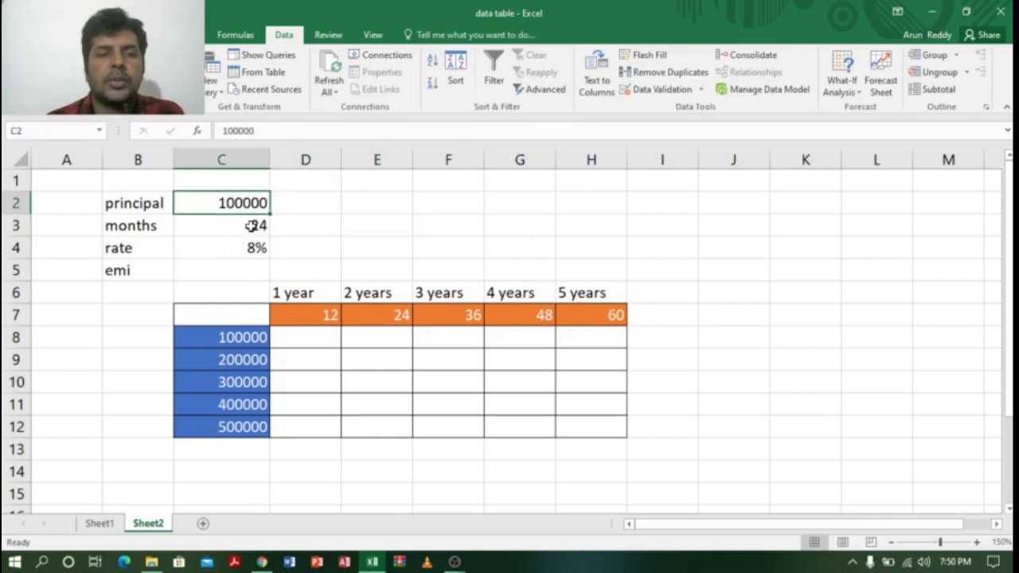
click(251, 225)
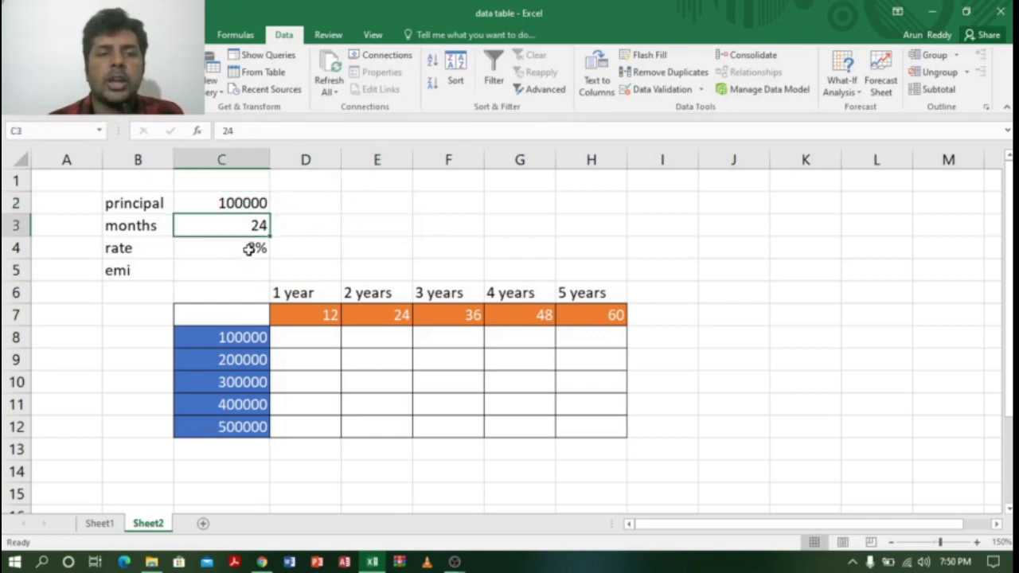
click(249, 249)
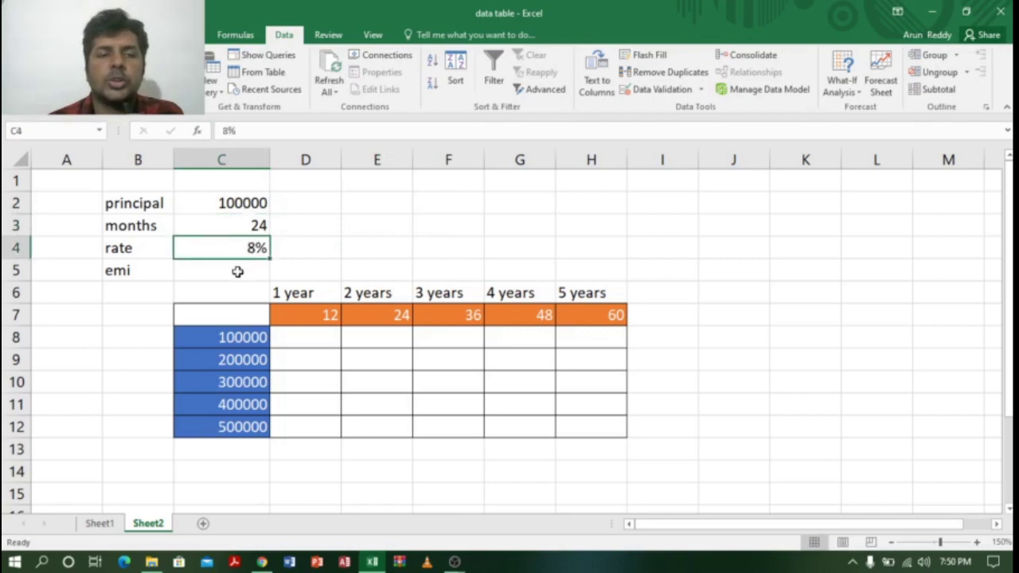
Calculate the emi in cell C5 with the formula =PMT(C4/12,C3,-C2)
click(237, 271)
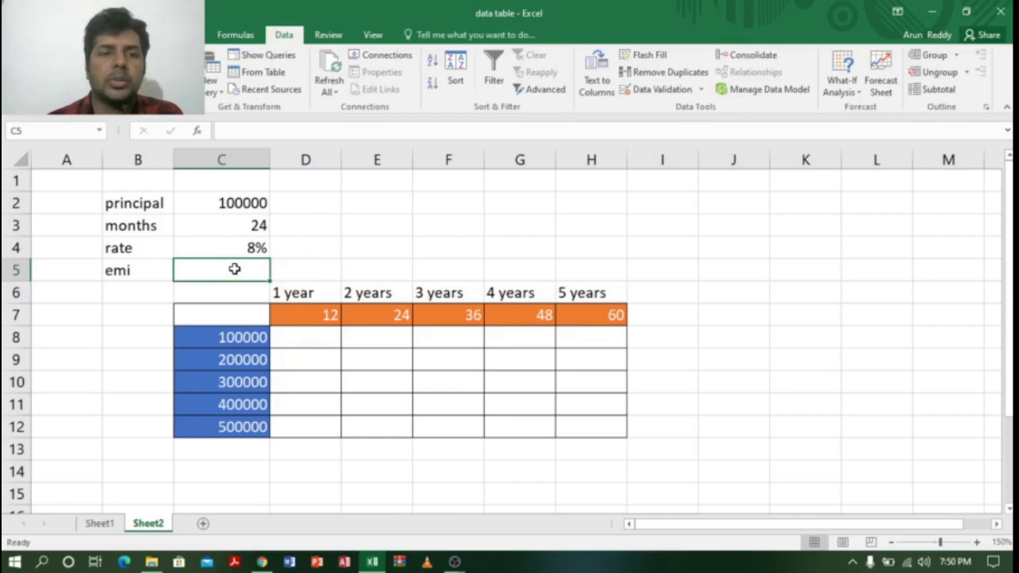
text(=)
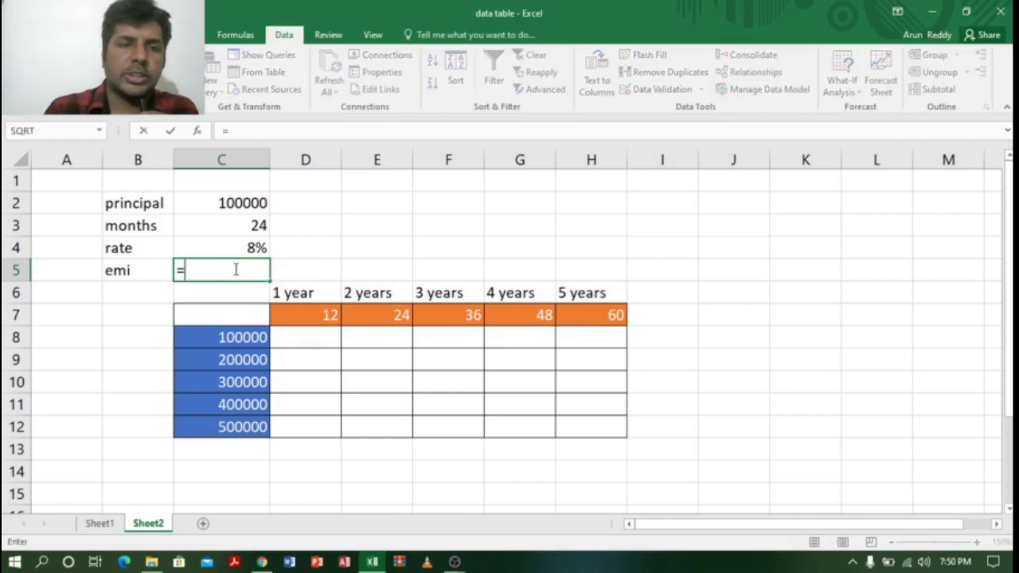
text(pmt)
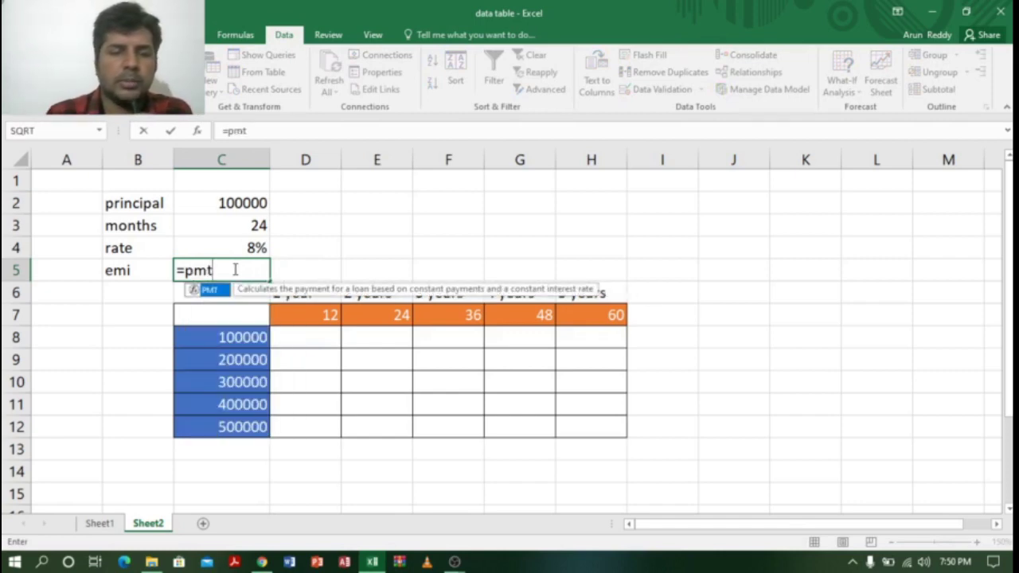
text(()
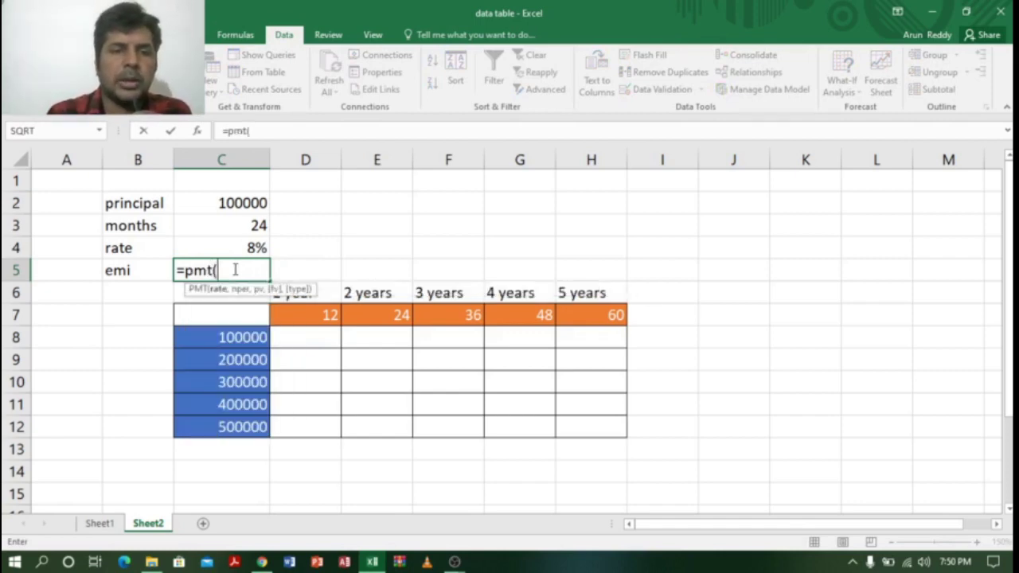
click(254, 247)
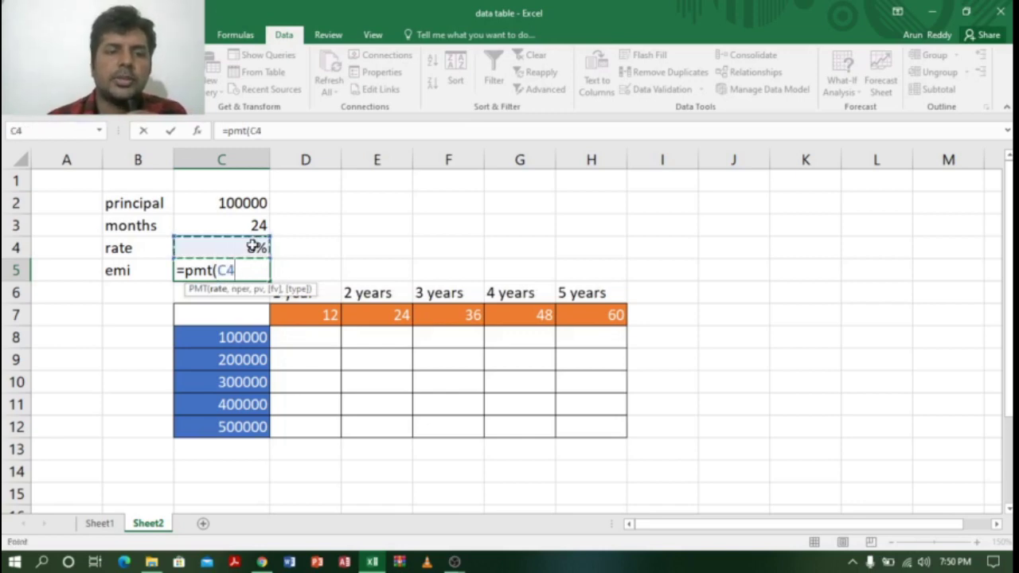
text(/)
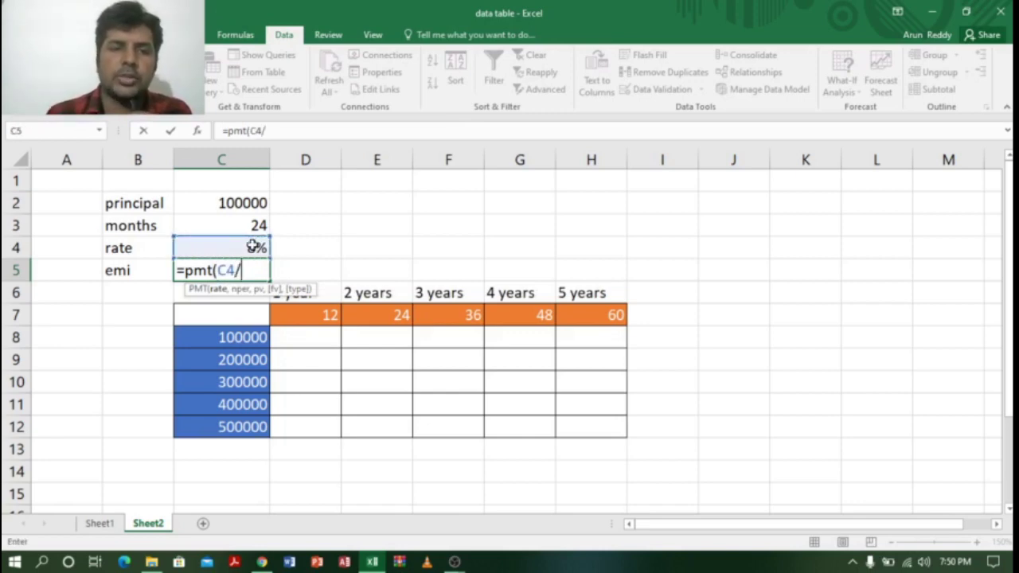
text(12)
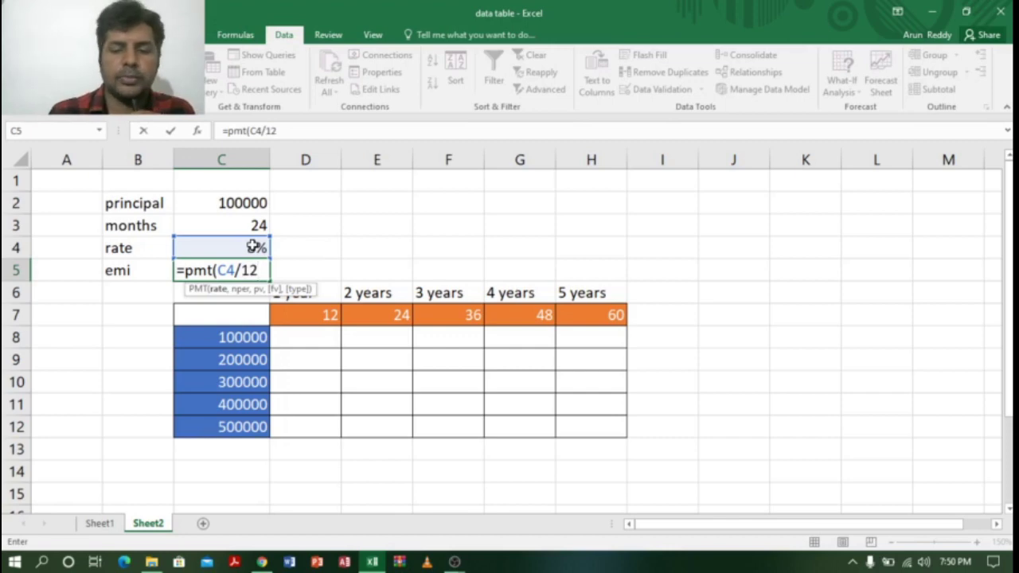
text(,)
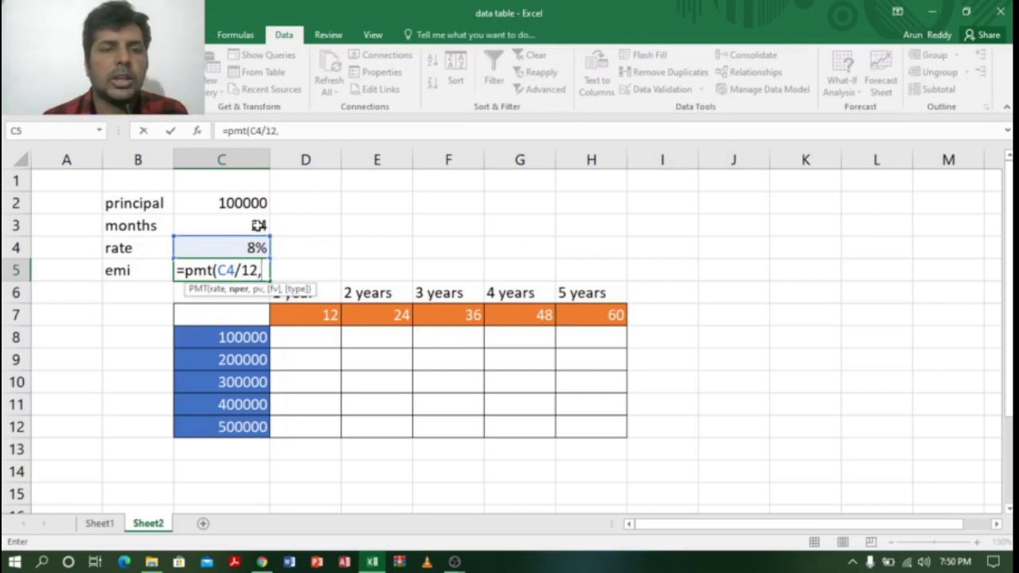
click(258, 225)
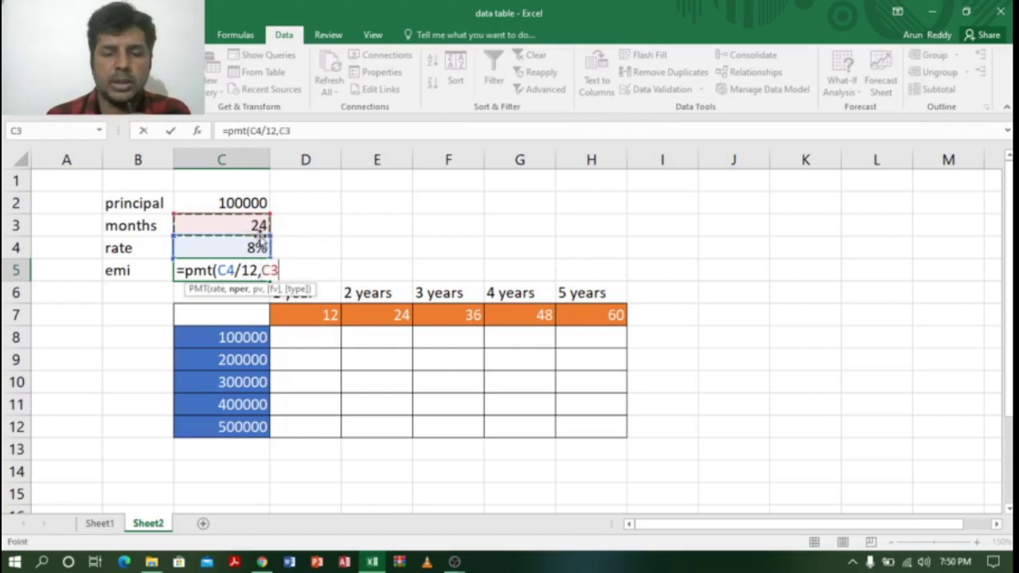
text(,-)
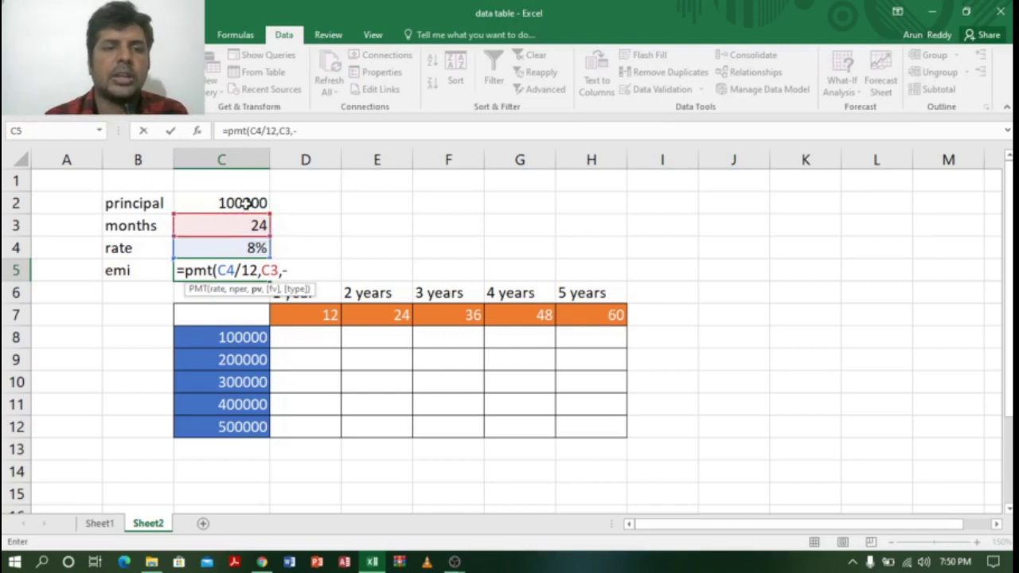
click(247, 203)
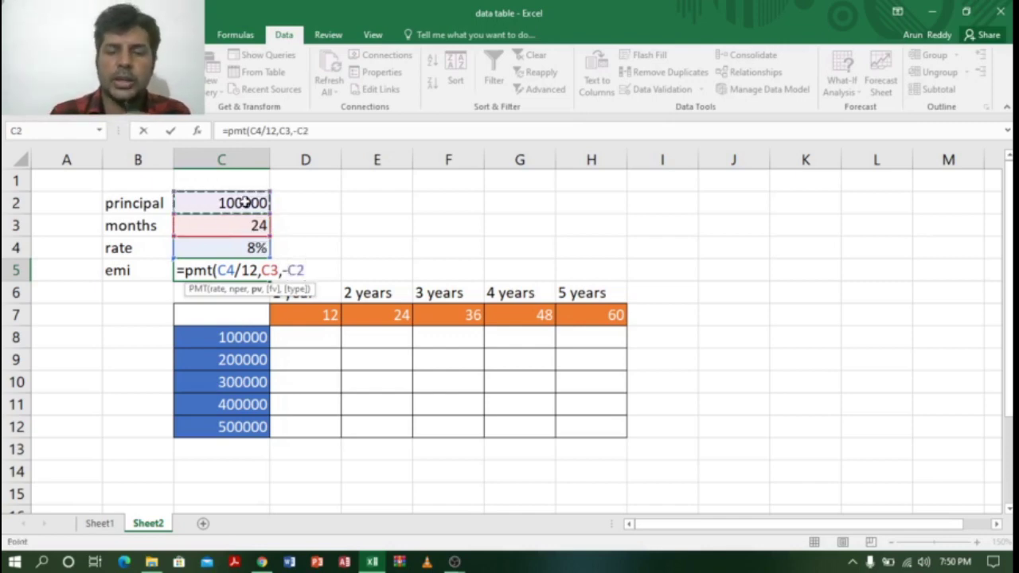
text())
key(Return)
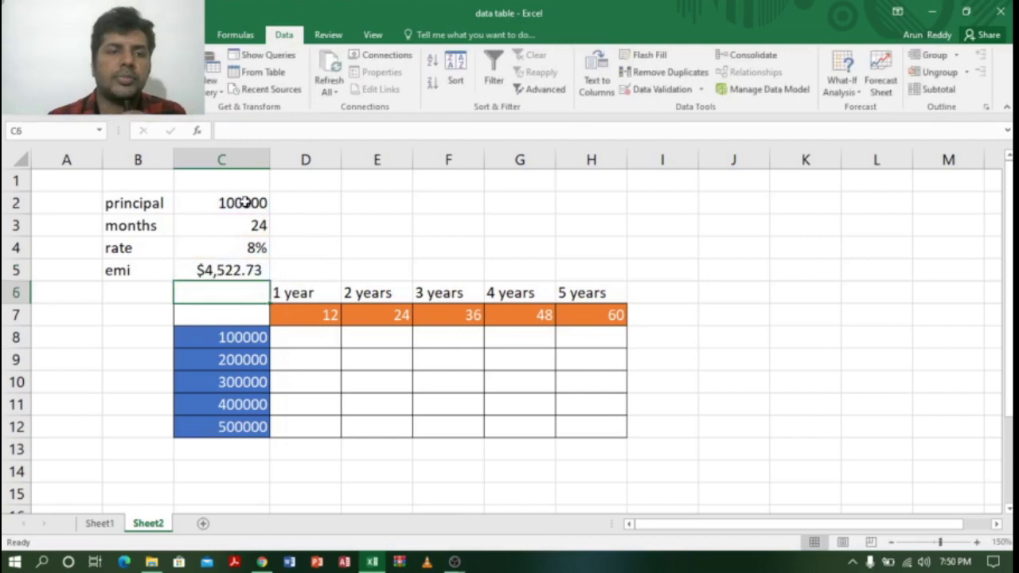
Link corner cell C7 of the loan grid to the emi with the formula =C5
click(239, 272)
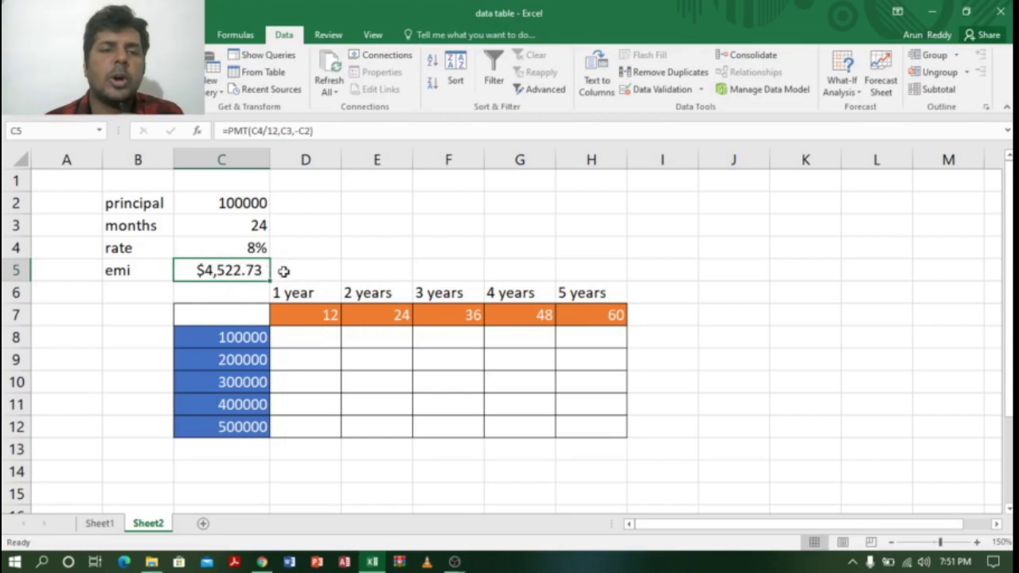
click(236, 314)
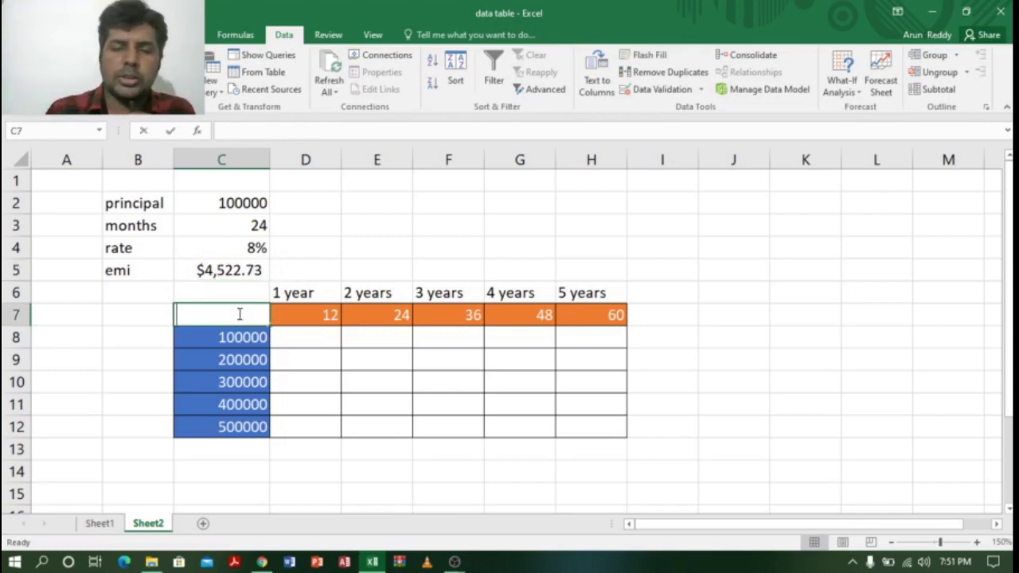
text(=)
click(252, 274)
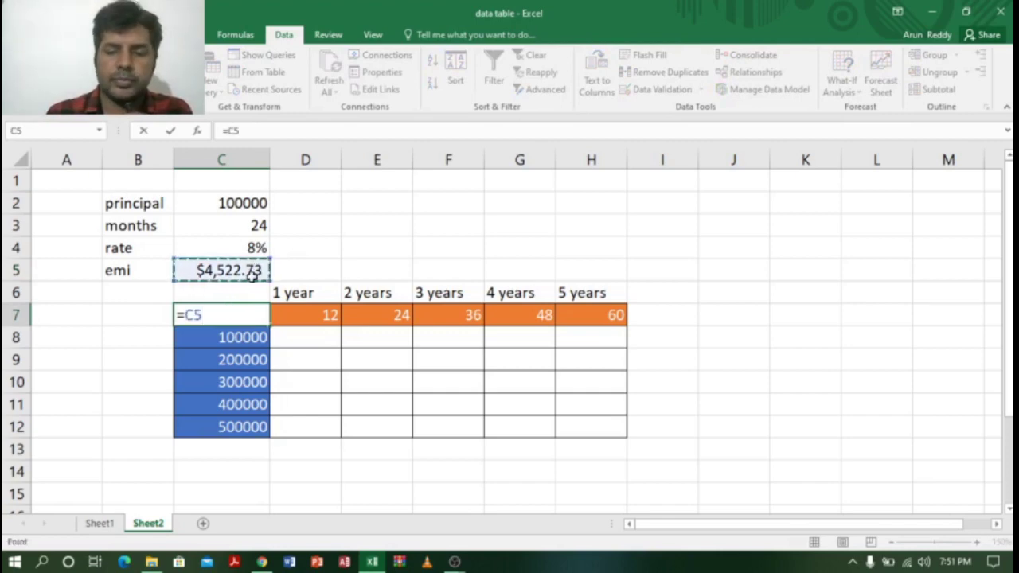
key(Return)
click(250, 313)
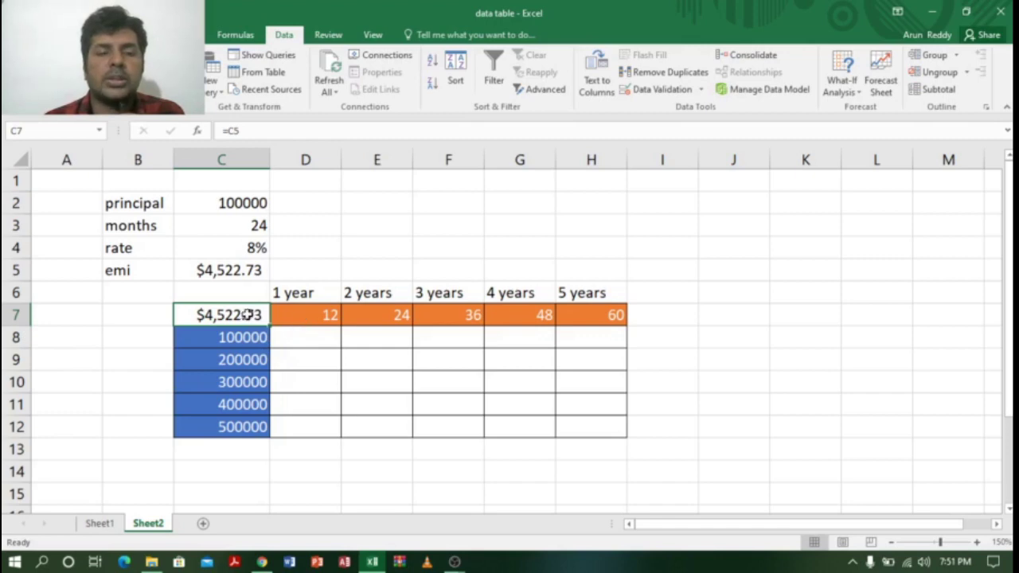
Review the month values across D7:H7 and the principal amounts down C8:C12
click(320, 317)
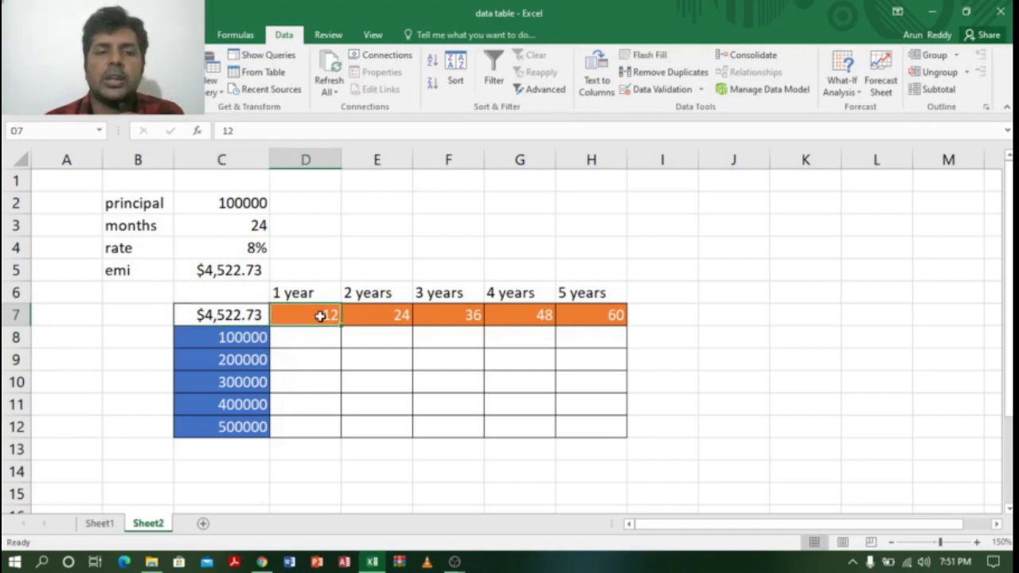
click(392, 317)
click(468, 318)
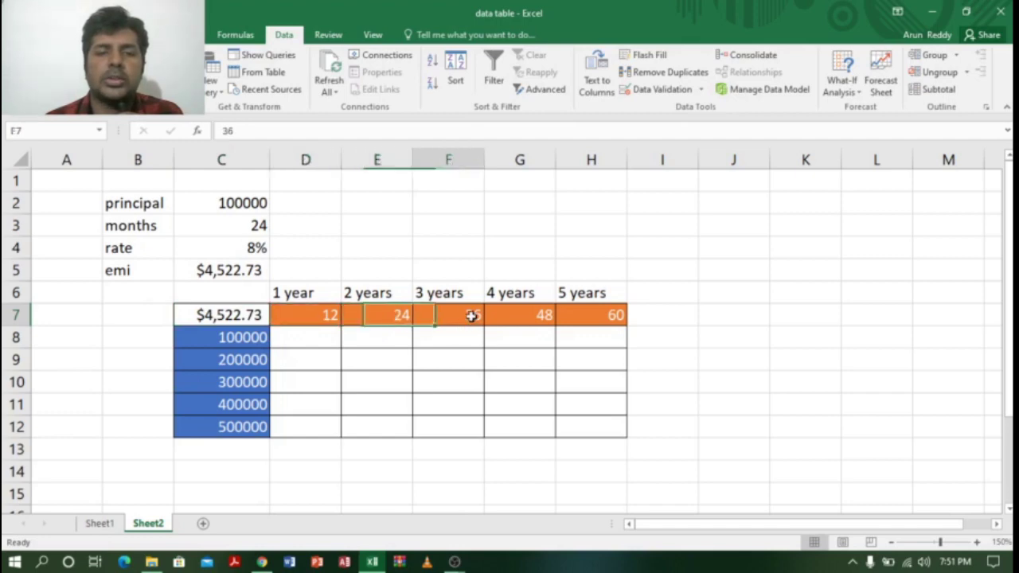
click(536, 317)
click(608, 317)
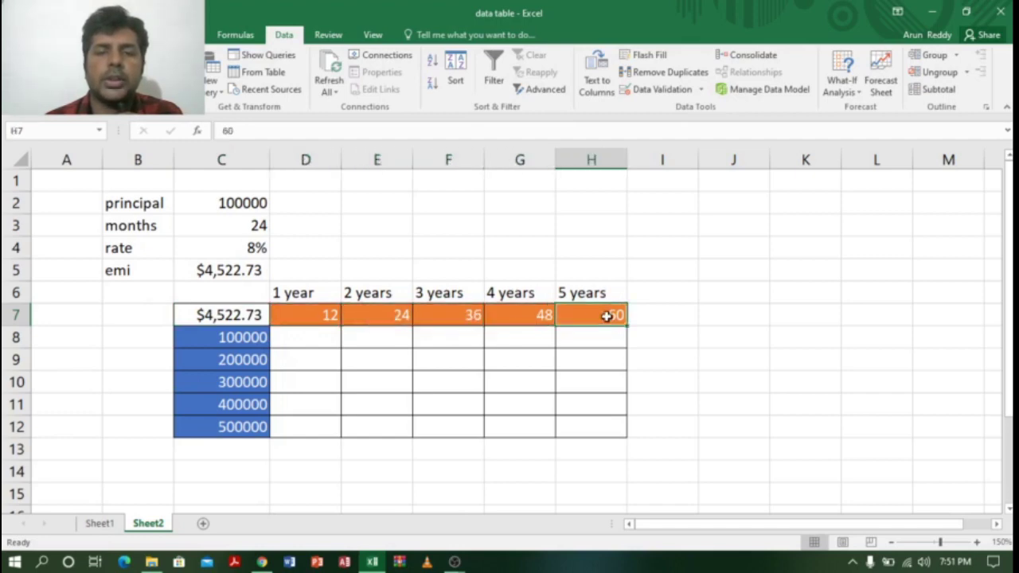
click(230, 338)
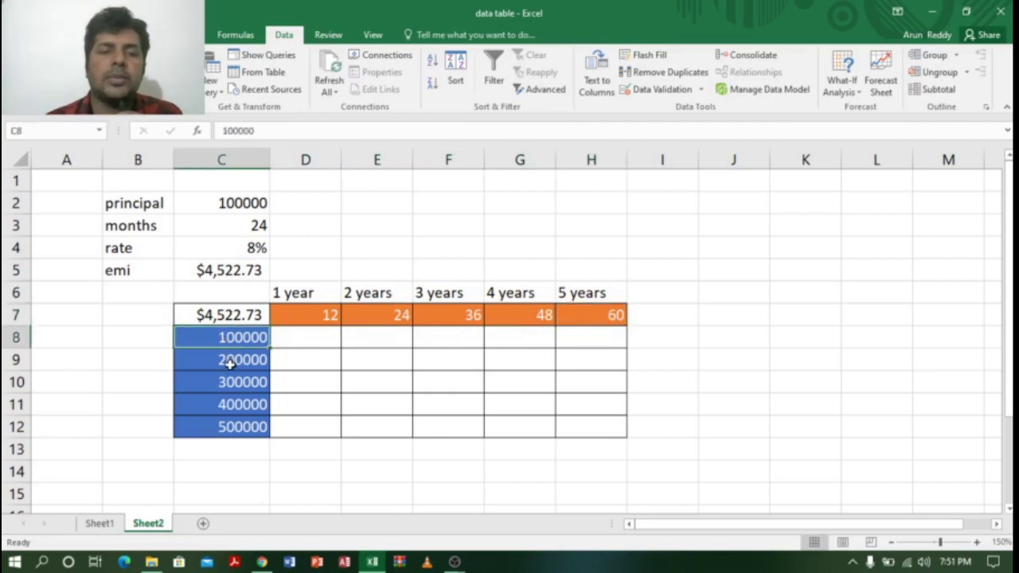
key(Return)
key(Return)
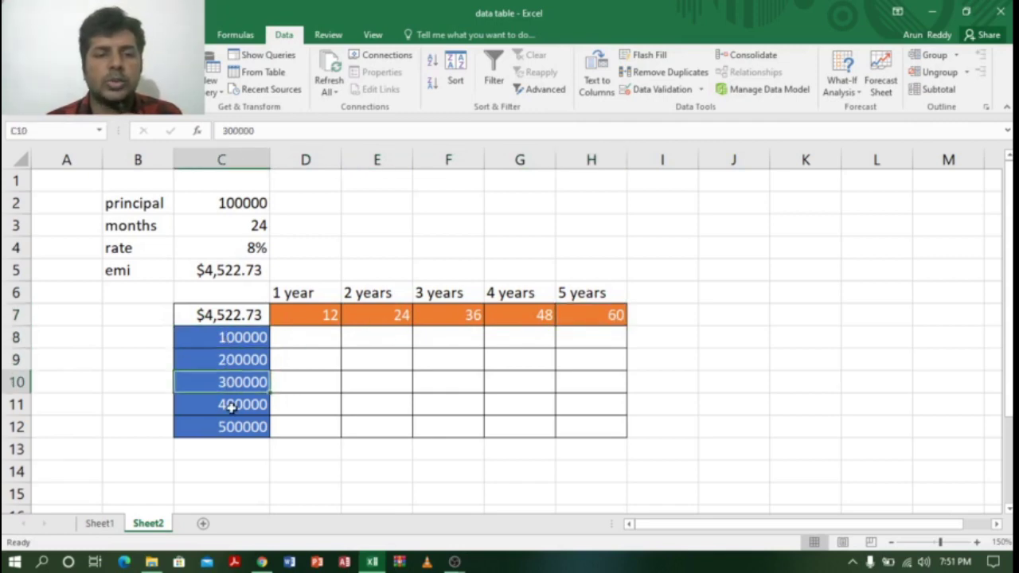
key(Return)
key(Return)
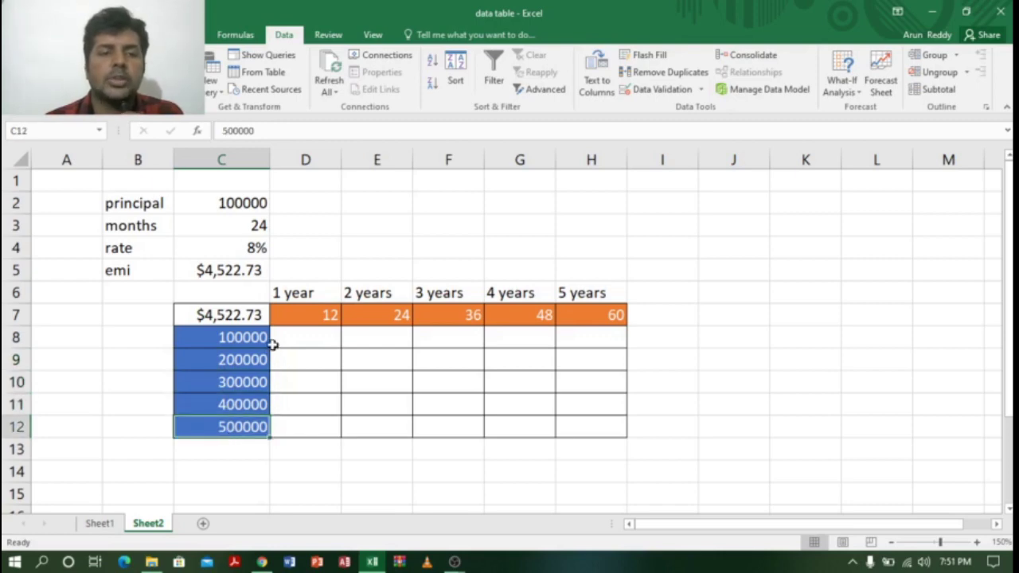
Create a two-variable What-If data table over C7:H12 with row input cell C3 and column input cell C2
drag(239, 316, 596, 428)
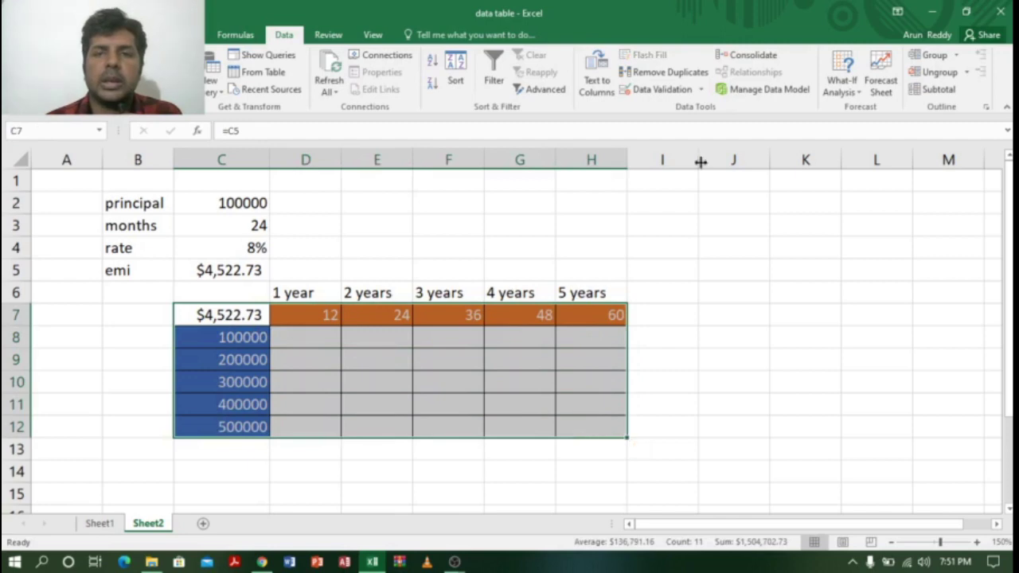
click(844, 89)
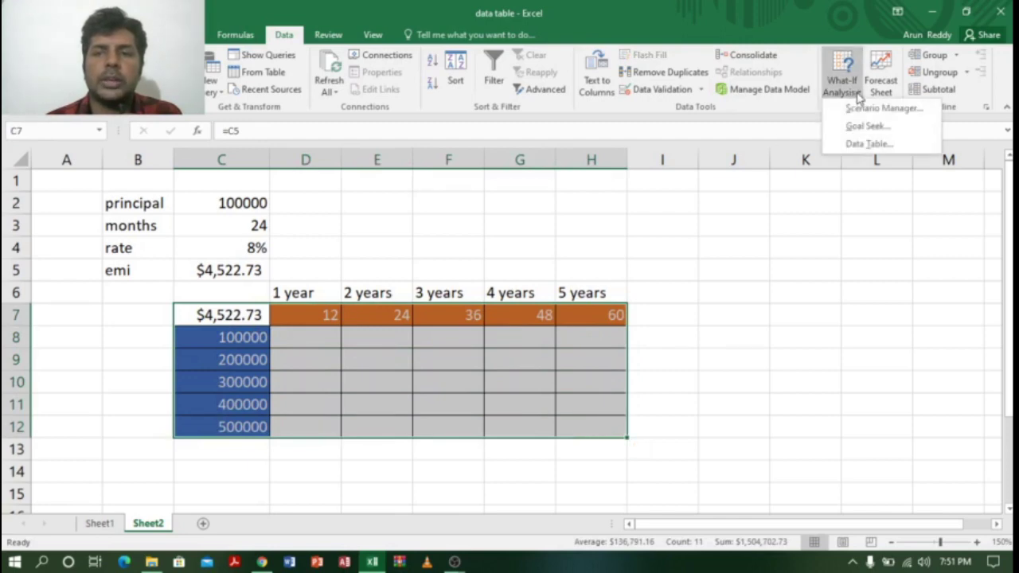
click(869, 143)
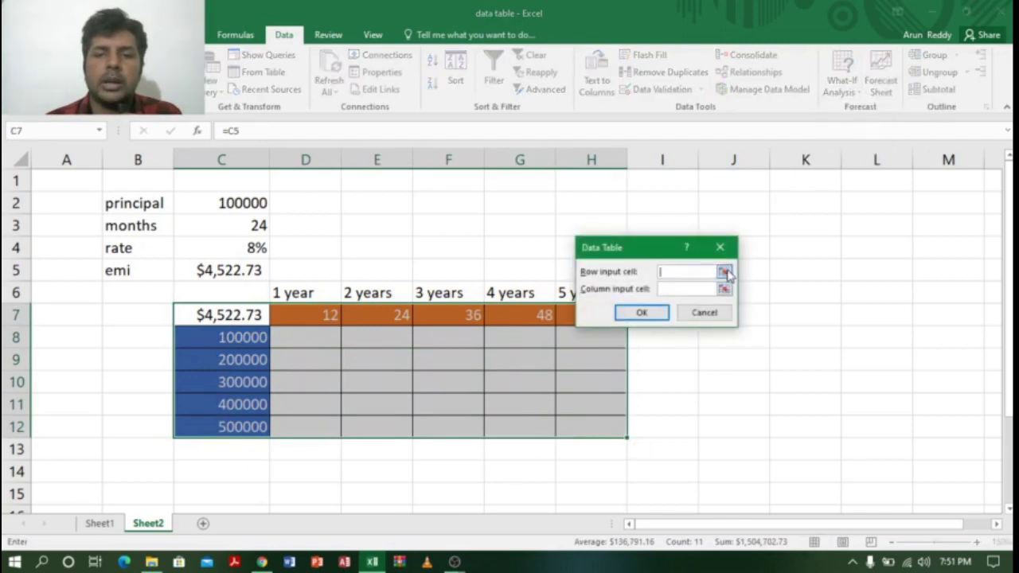
click(724, 272)
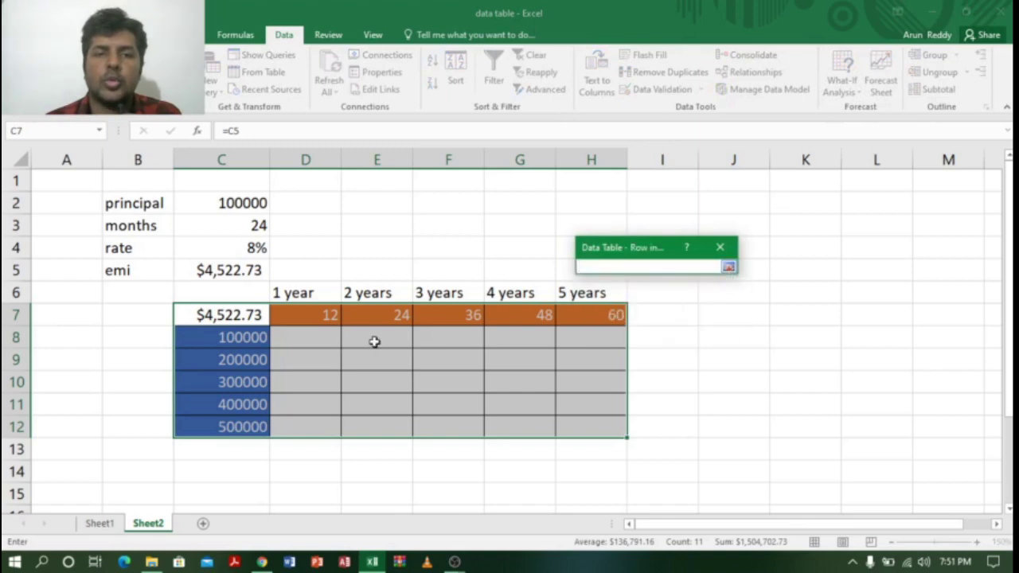
click(259, 225)
click(728, 267)
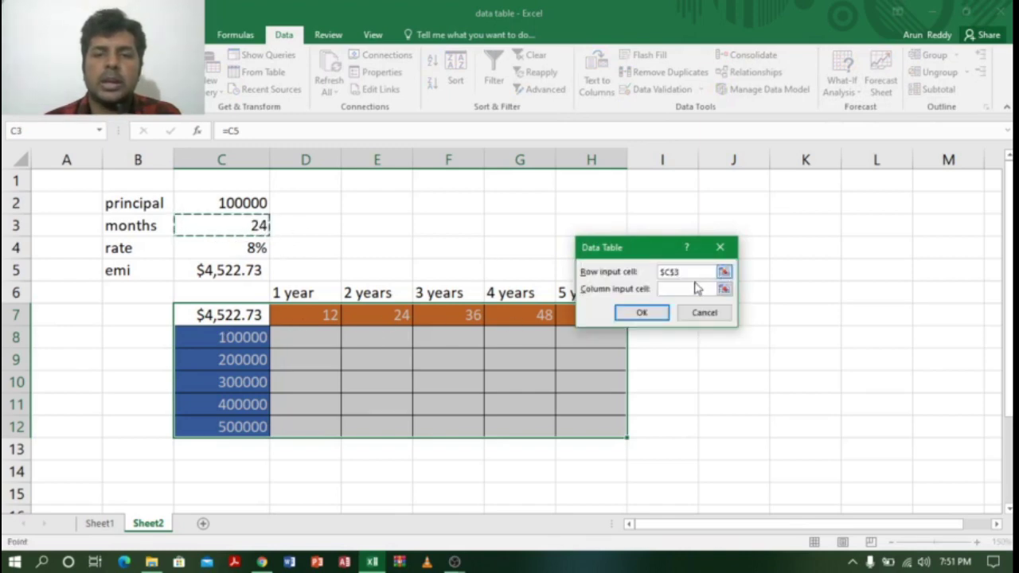
click(723, 289)
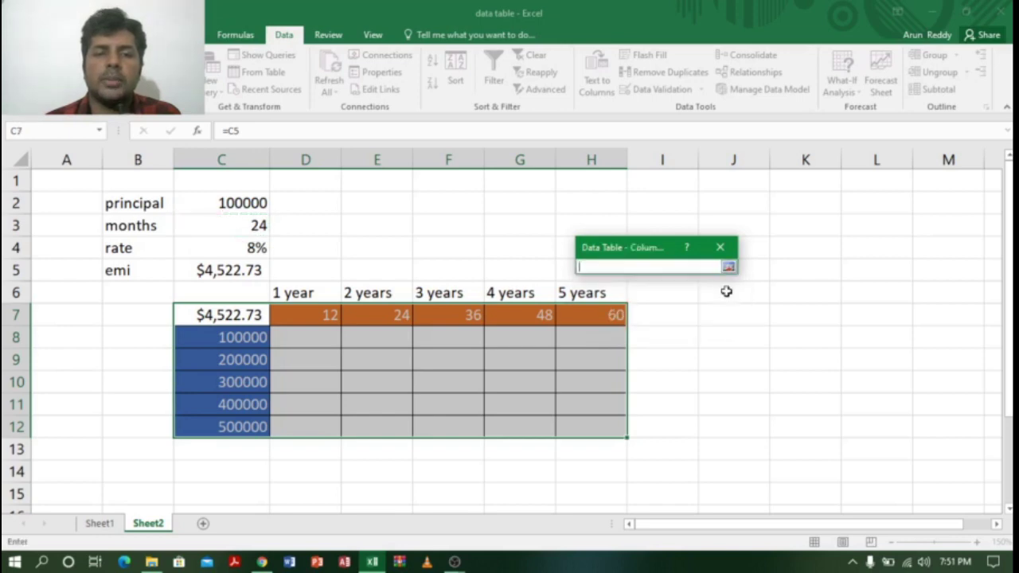
click(236, 203)
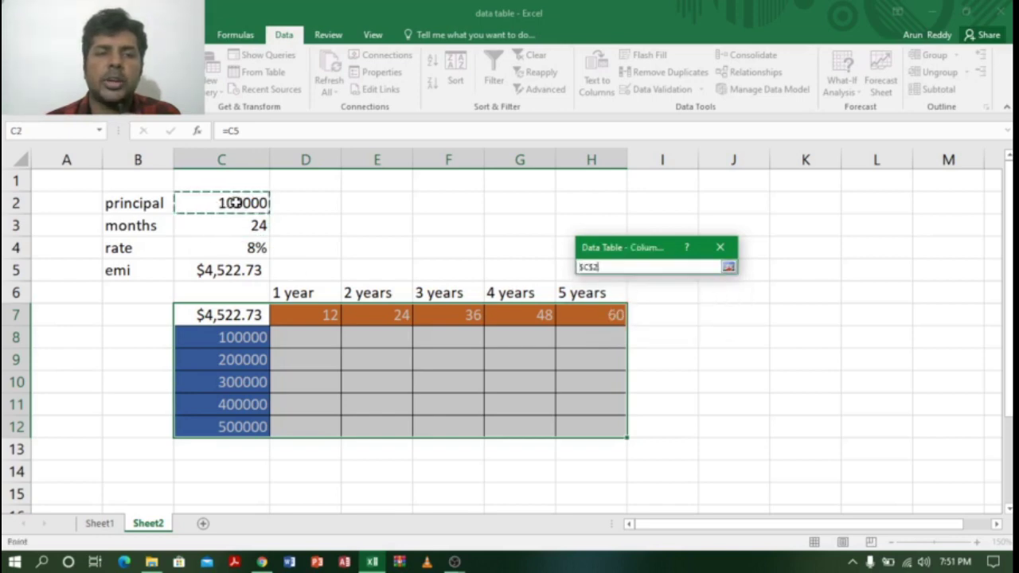
click(728, 267)
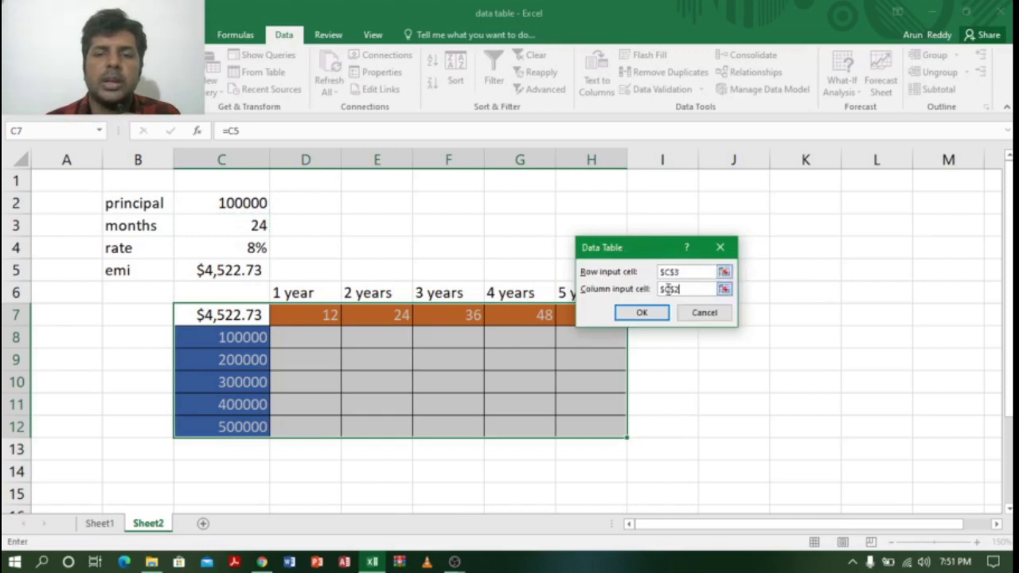
click(644, 311)
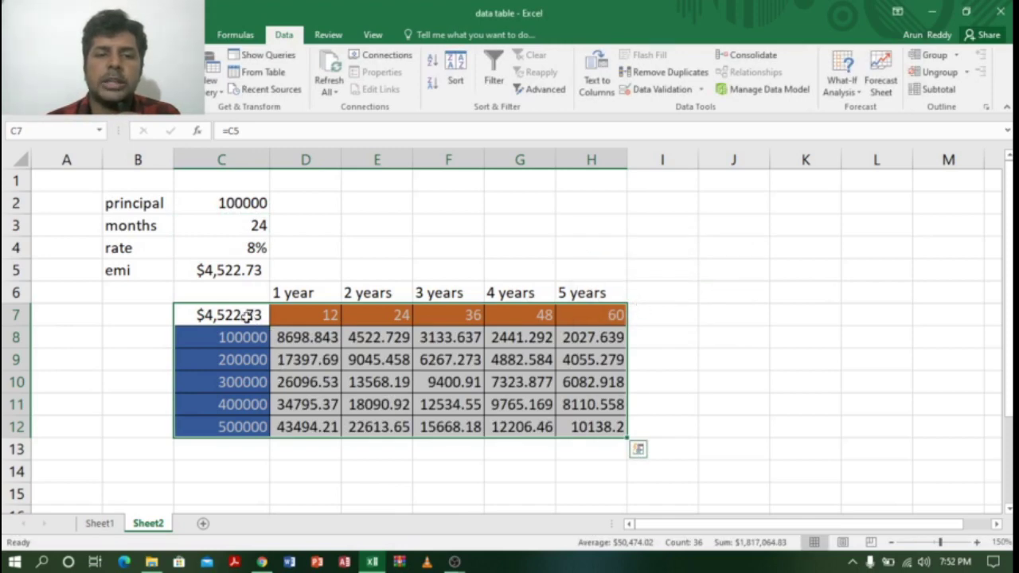
Review the loan data table and the emi values for the 100000 principal across D8:H8
drag(247, 315, 606, 427)
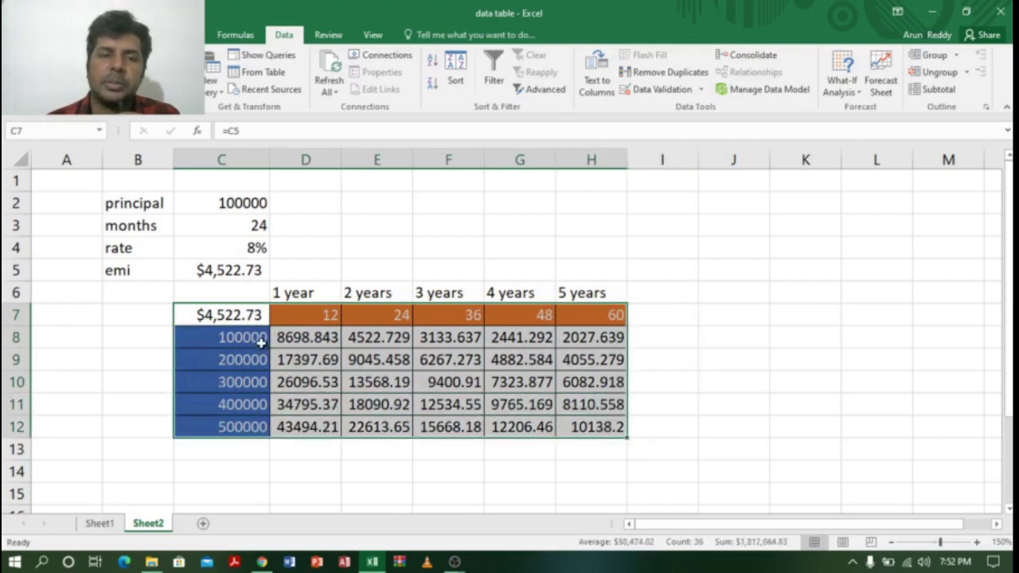
click(227, 341)
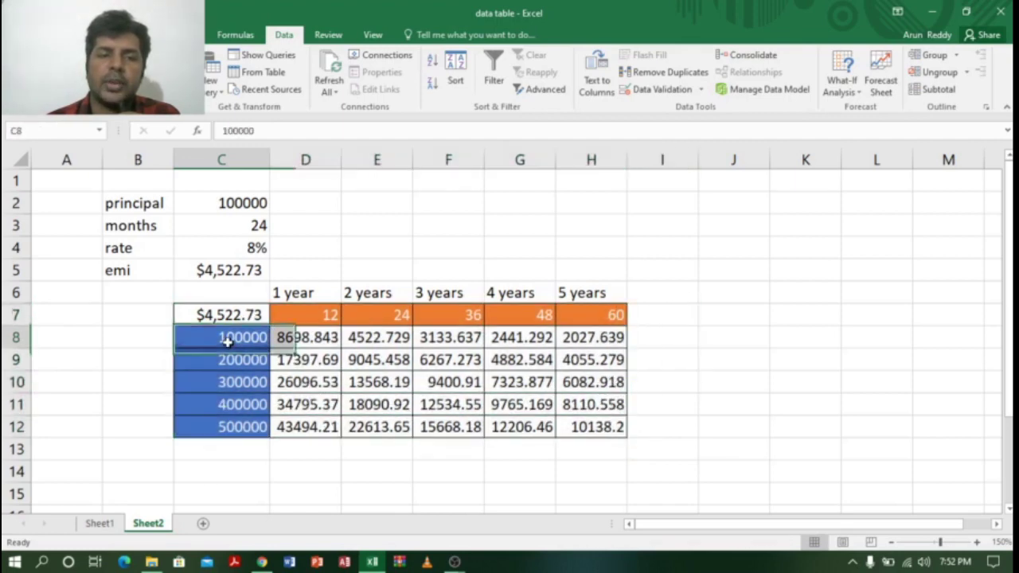
click(313, 336)
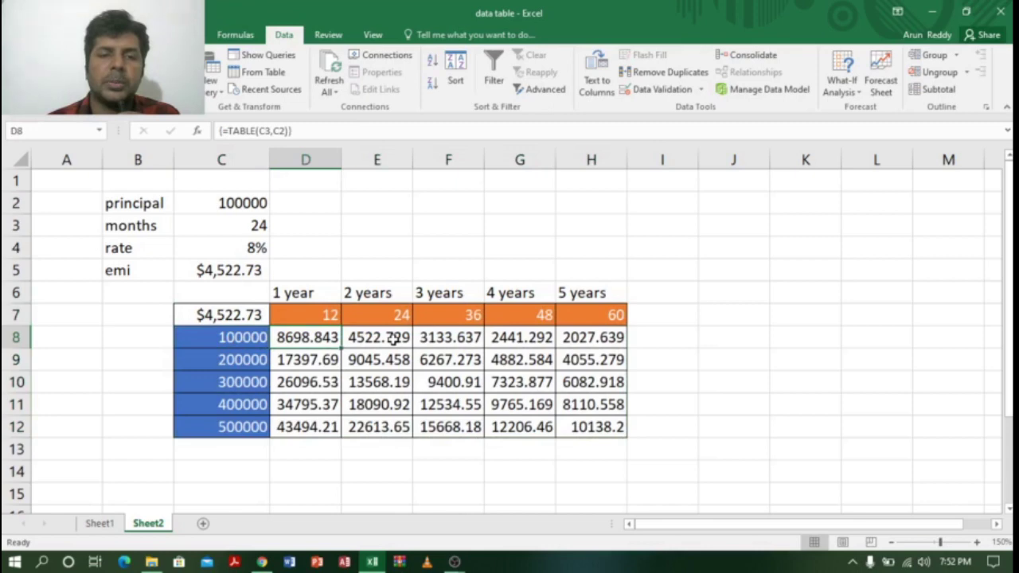
click(394, 338)
click(462, 337)
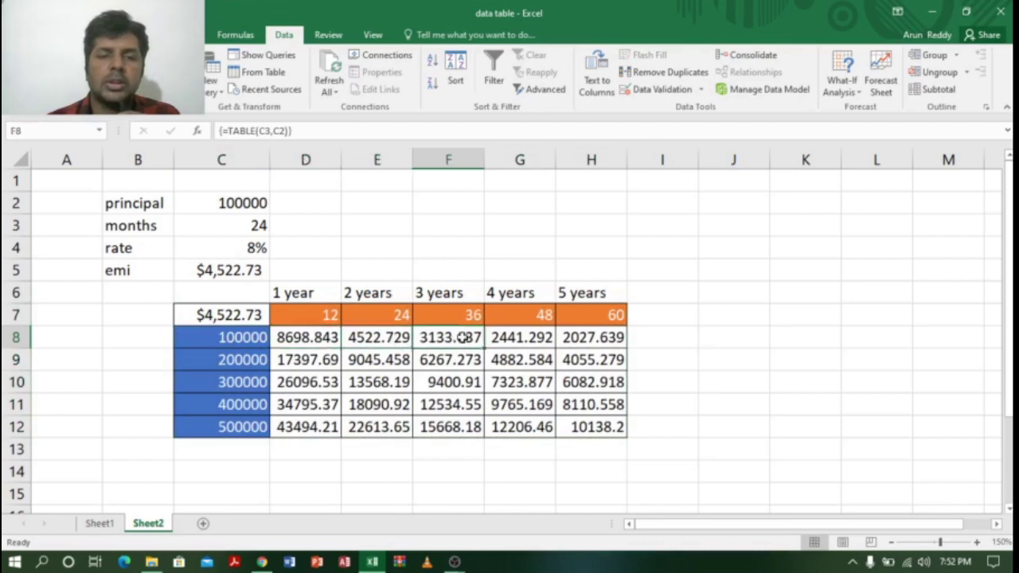
click(532, 341)
click(607, 338)
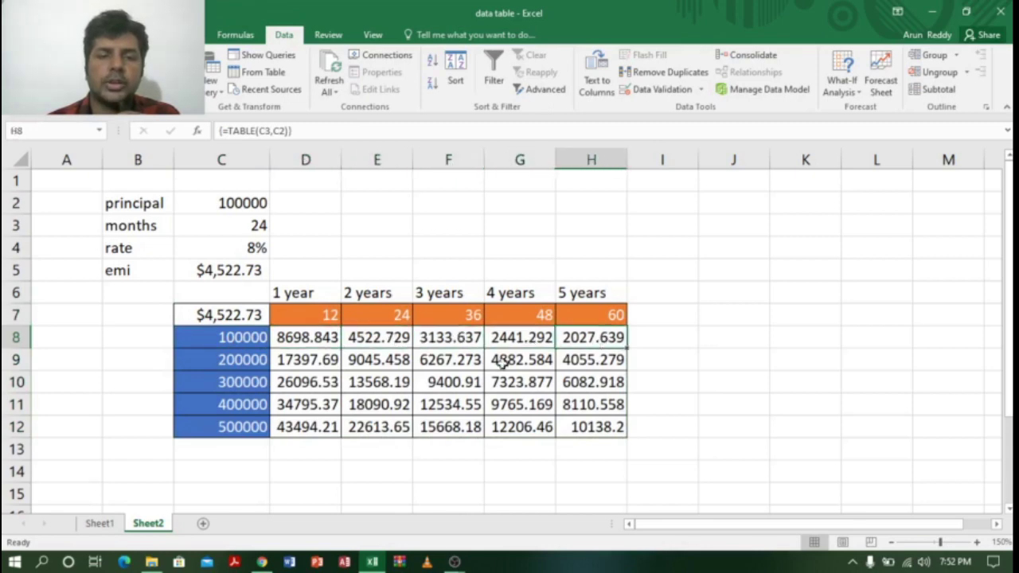
Examine the emi values for the 500000 principal across D12:H12, from 1 to 5 years
click(239, 428)
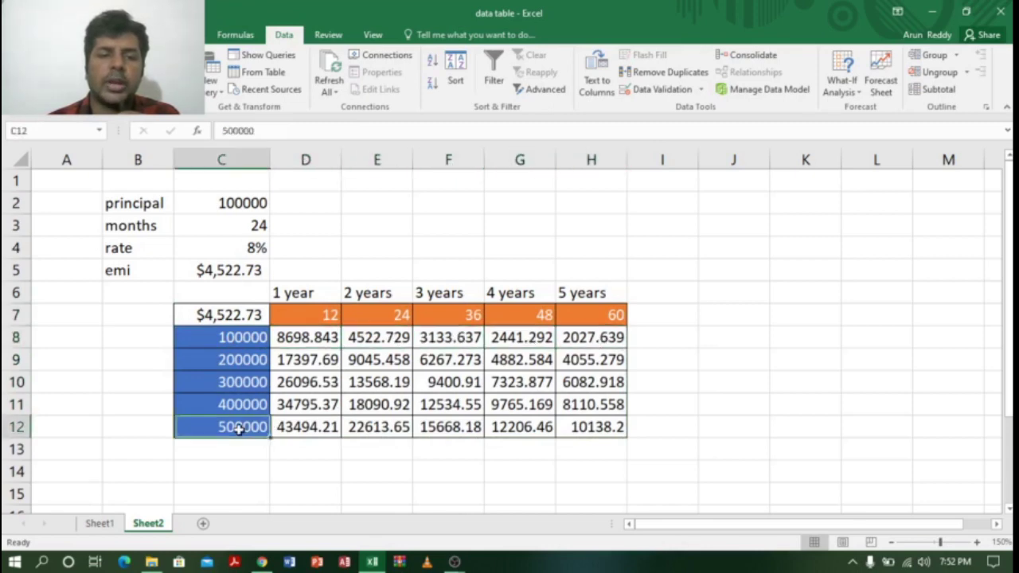
click(313, 429)
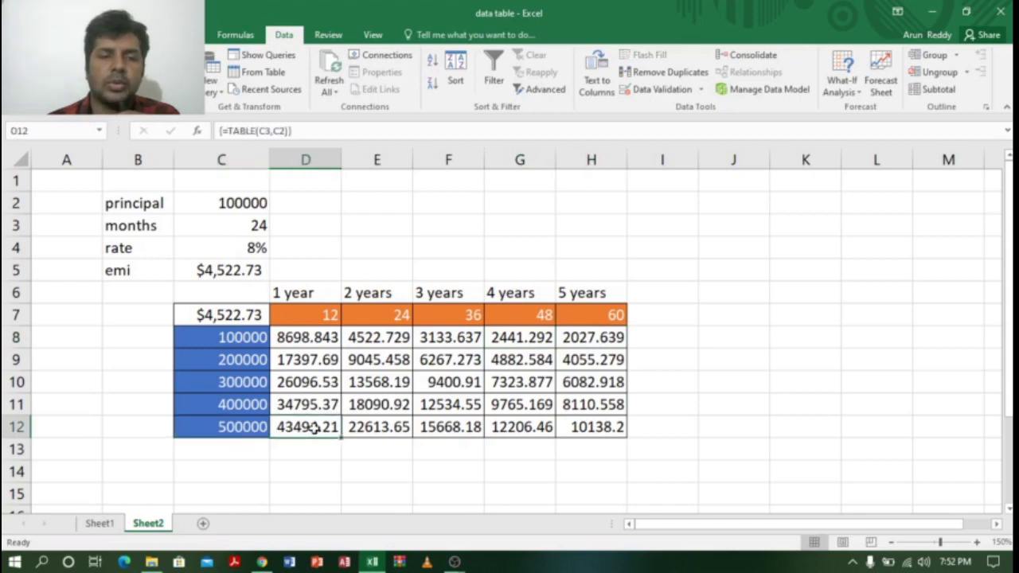
click(396, 427)
click(451, 428)
click(523, 427)
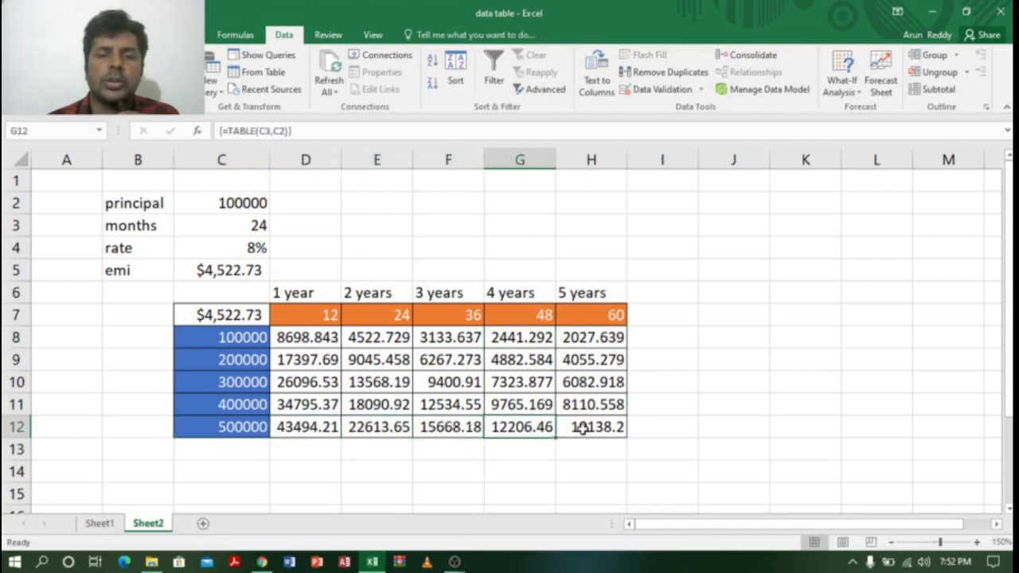
click(592, 428)
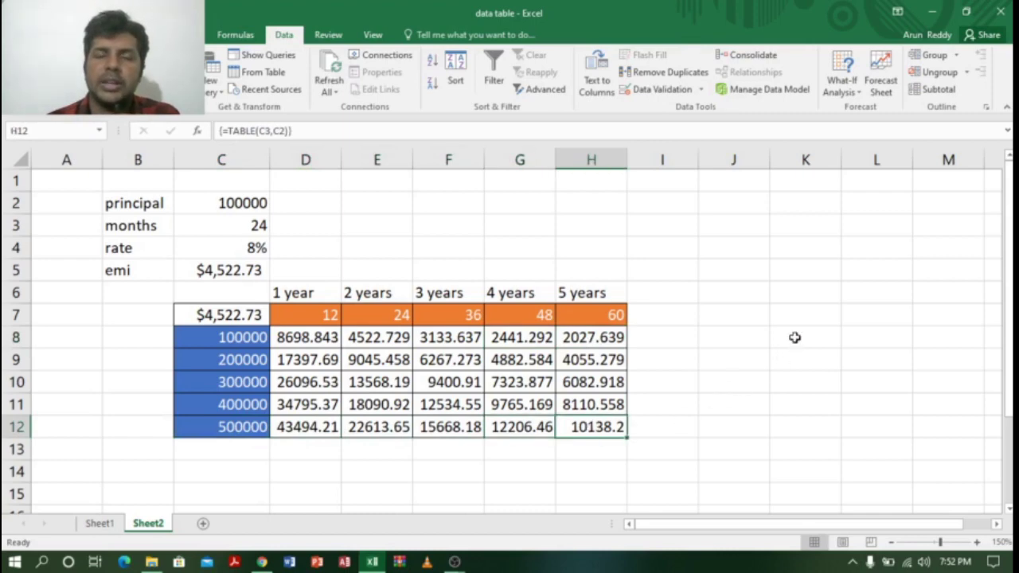